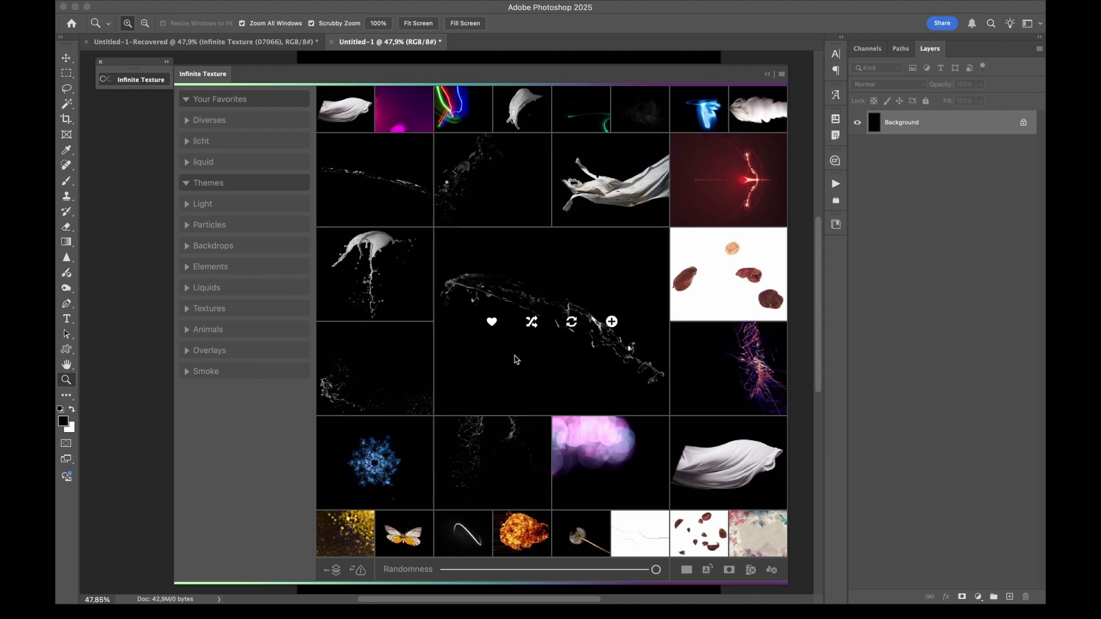
Step: Centre the grid on a white light-swoosh texture with Randomness dropped to its minimum
left_click(471, 536)
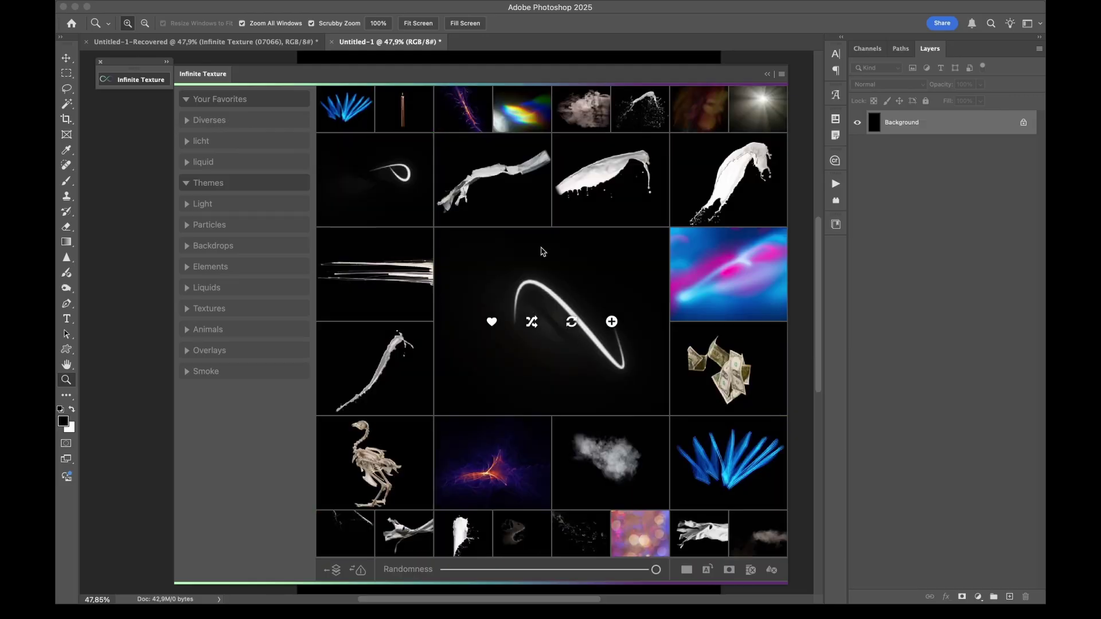
left_click(403, 185)
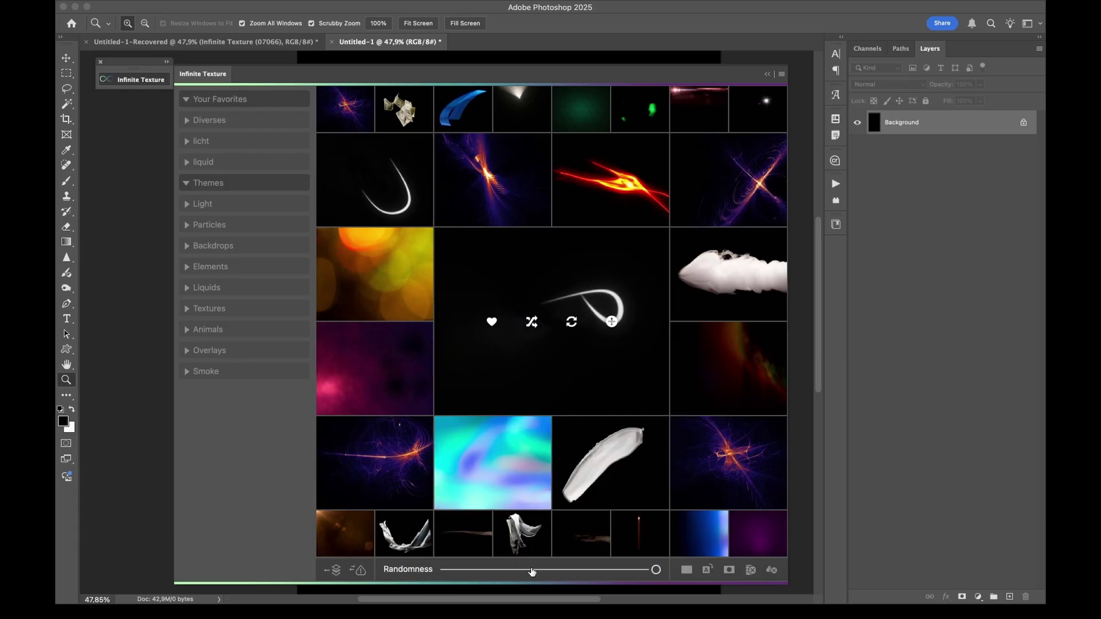
left_click_drag(654, 570, 551, 570)
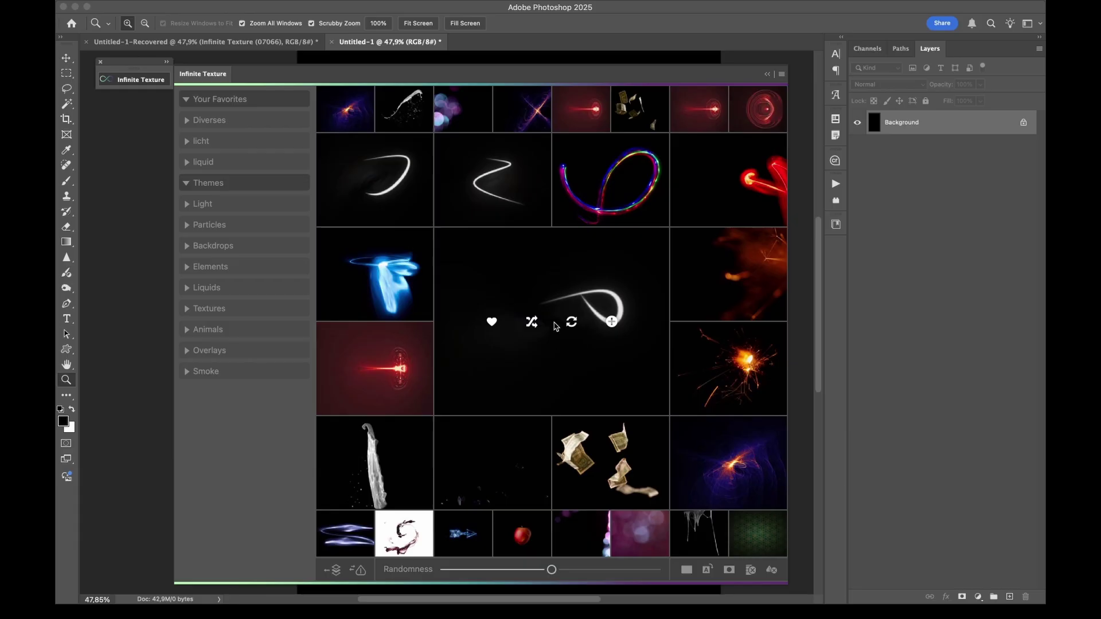
left_click_drag(551, 570, 413, 576)
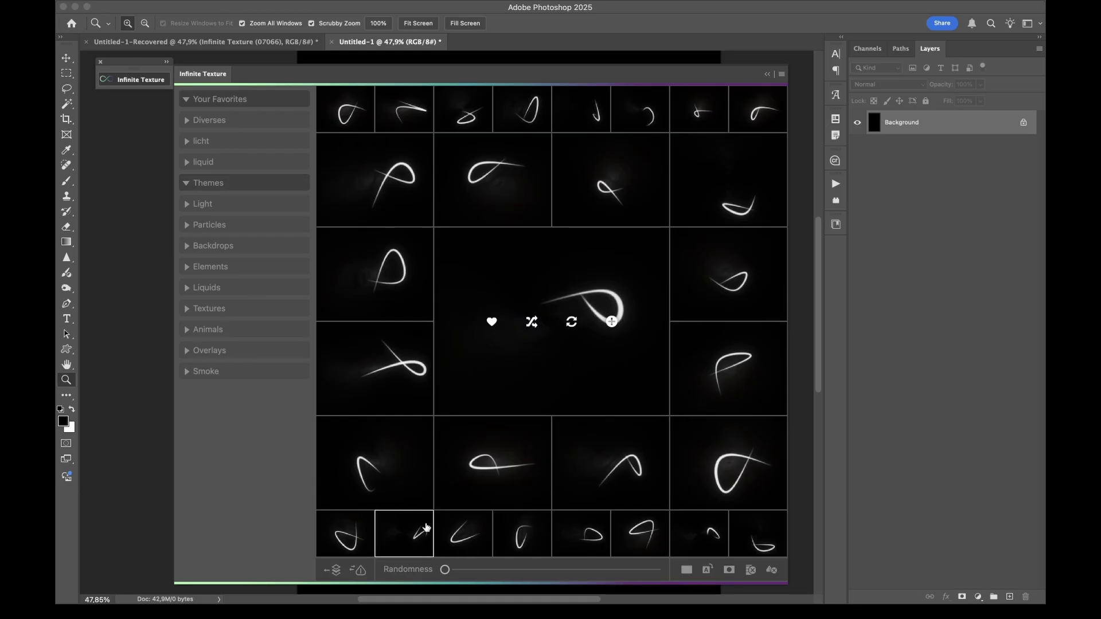
left_click(462, 545)
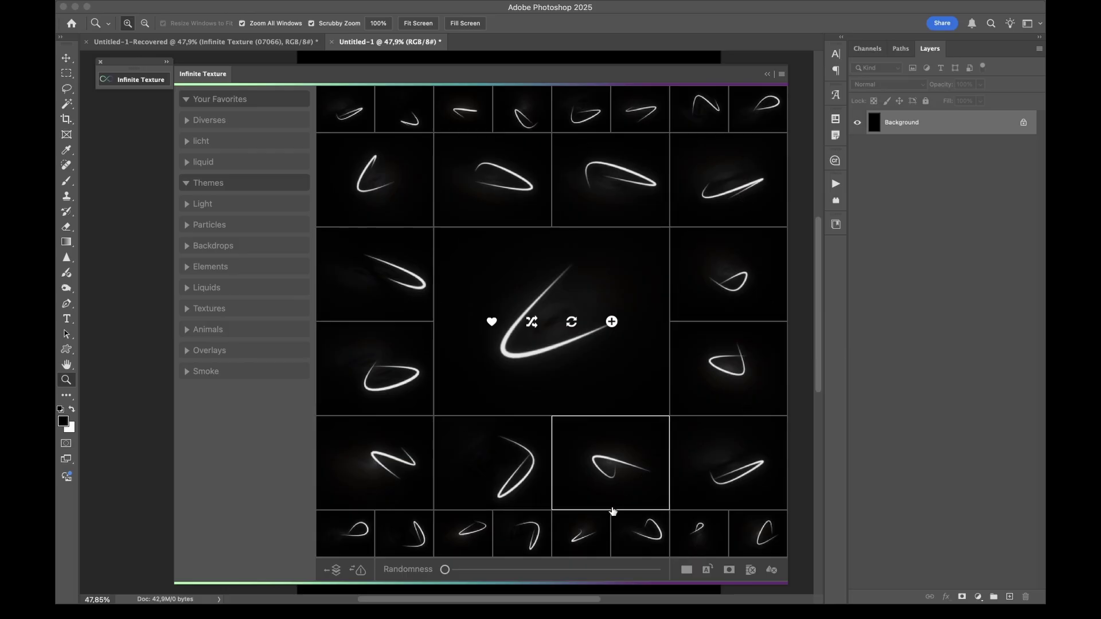
Step: Raise Randomness, centre the fiery arc texture, then lower Randomness back to minimum
left_click_drag(445, 570, 507, 571)
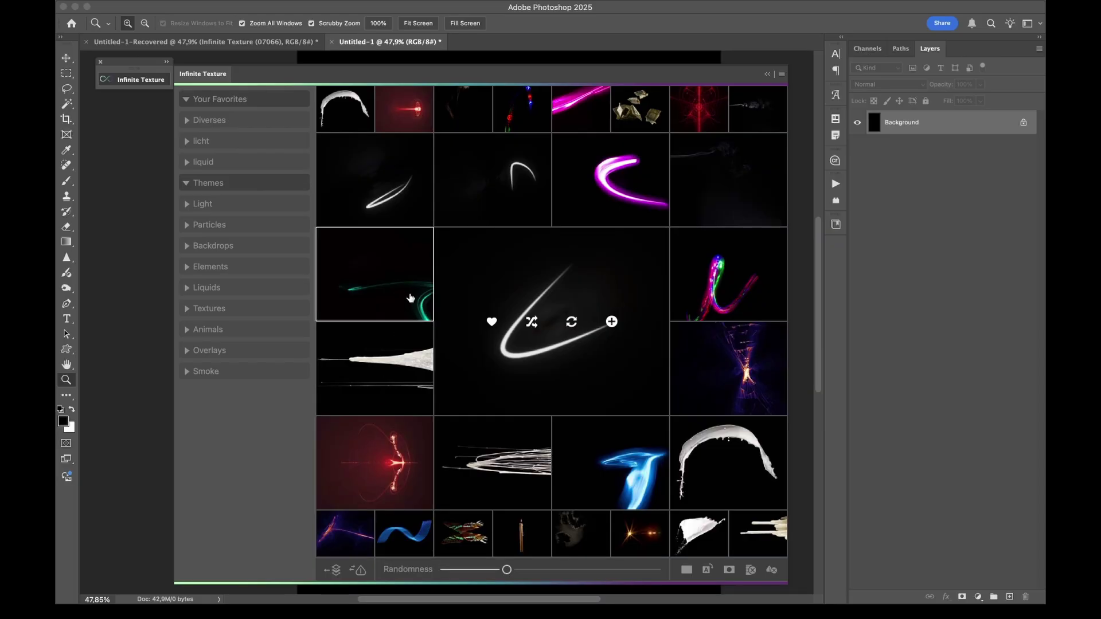
left_click_drag(561, 571, 632, 570)
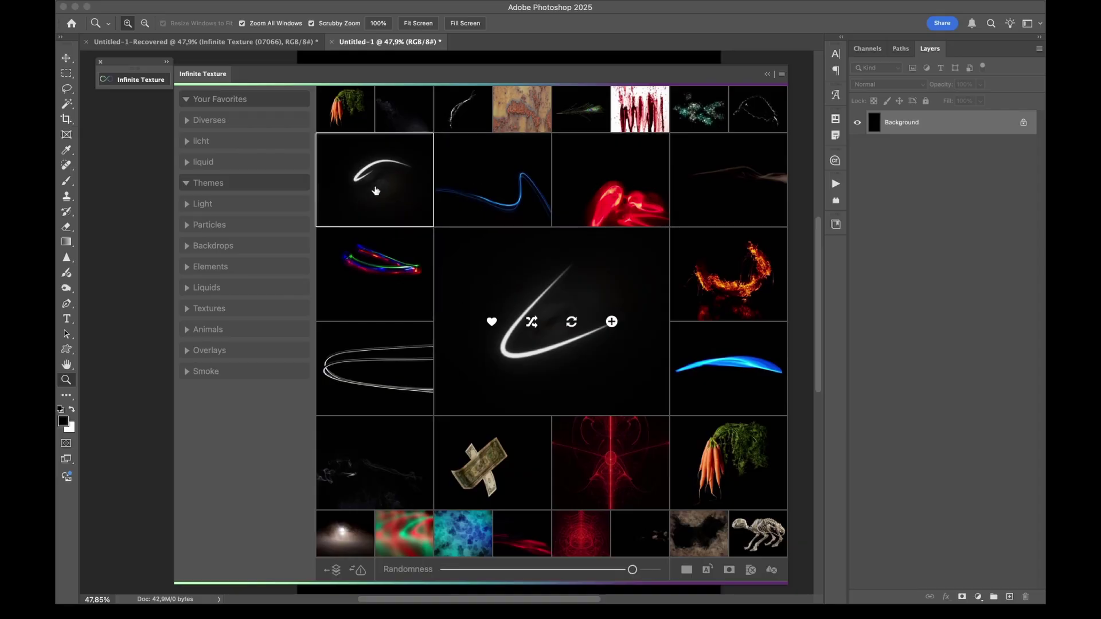
left_click(744, 291)
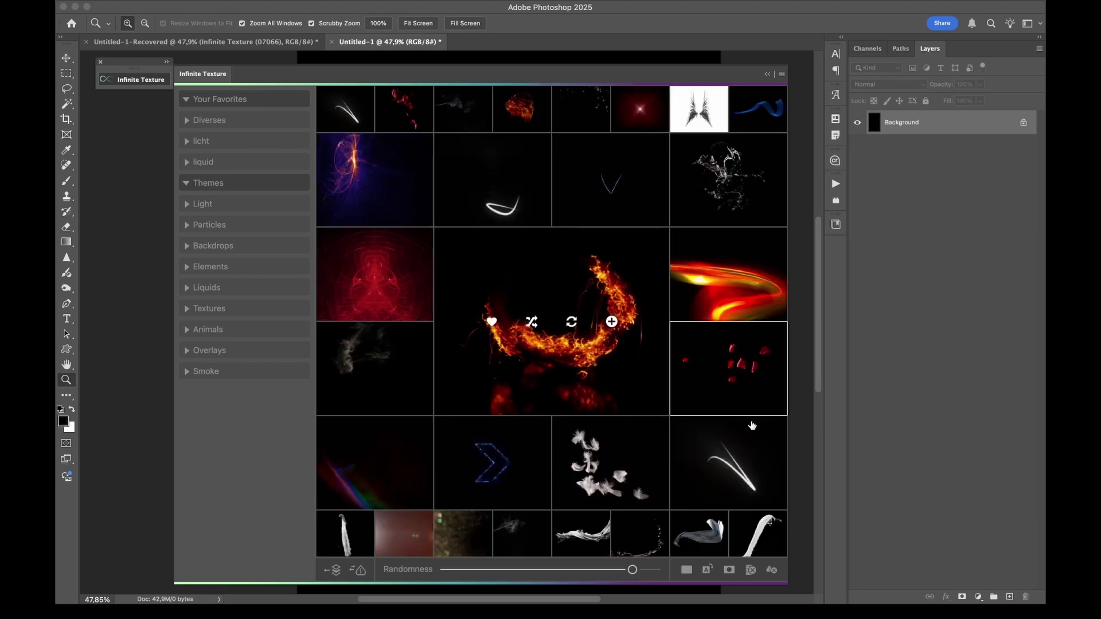
left_click_drag(633, 570, 464, 569)
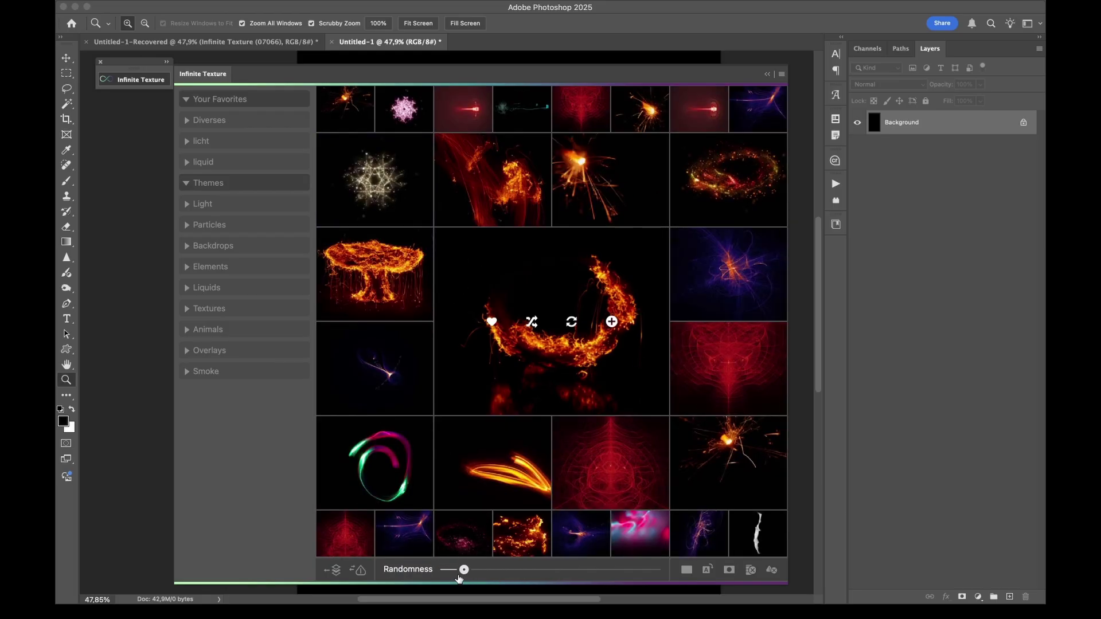
left_click_drag(464, 570, 445, 569)
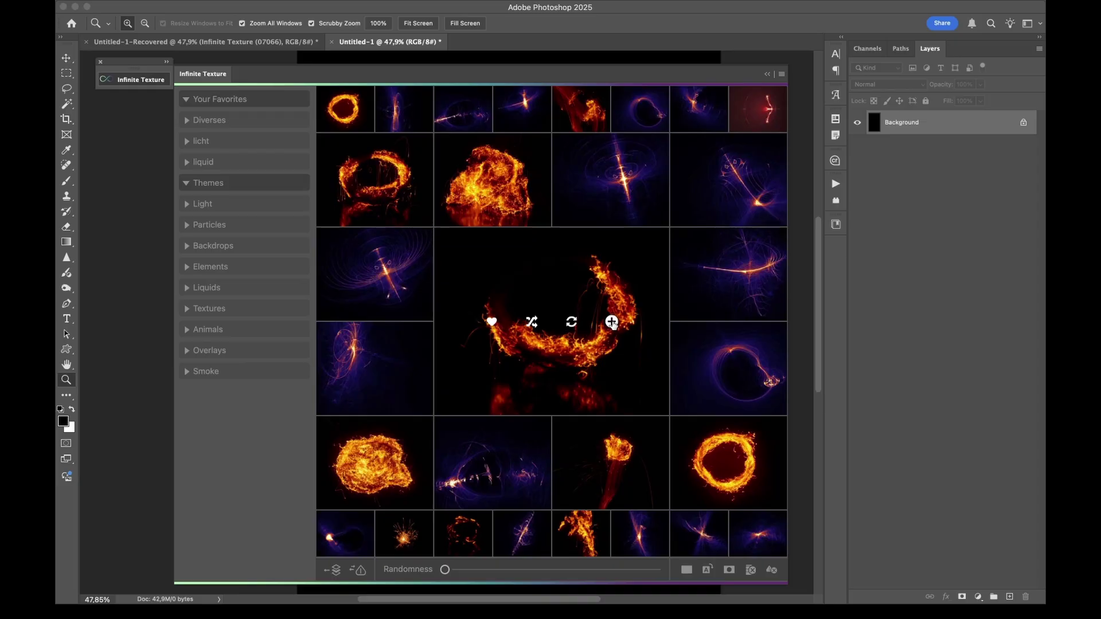
Step: Apply the fire texture as a Screen layer and inspect it on the canvas at 100% zoom
left_click(611, 323)
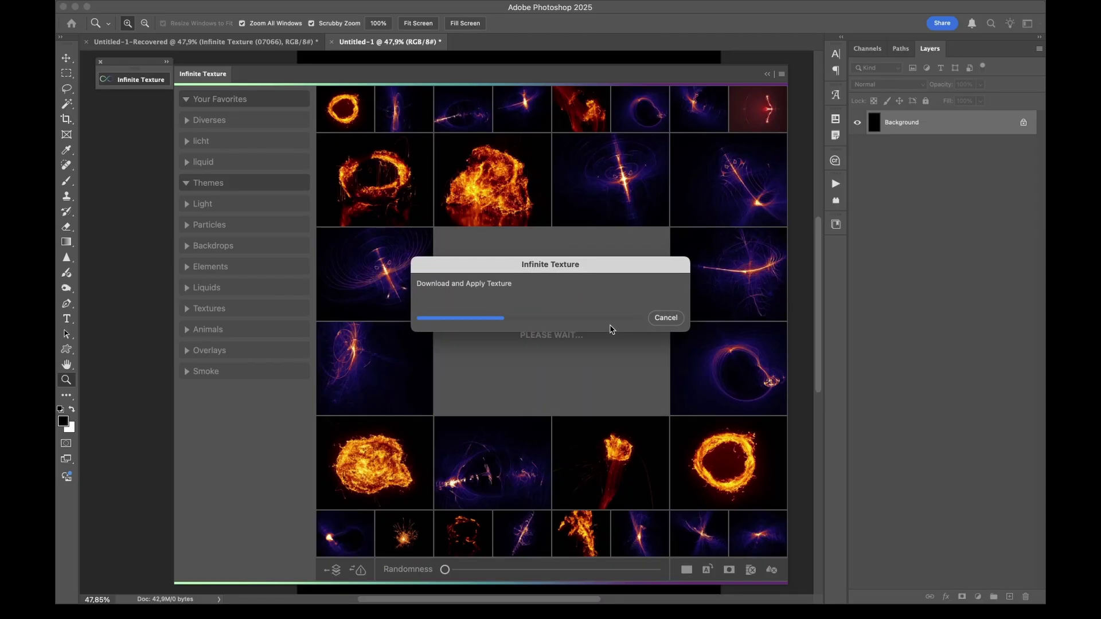
left_click(155, 79)
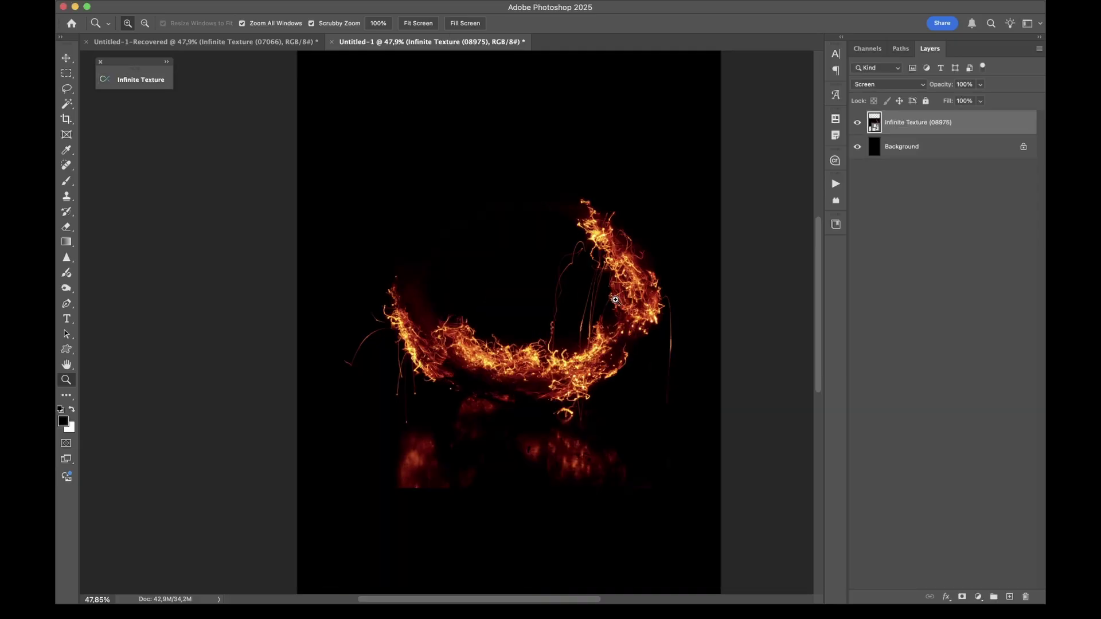
right_click(562, 348)
left_click(577, 369)
left_click_drag(576, 369, 573, 374)
scroll(576, 368, "down", 5)
scroll(573, 373, "down", 1)
scroll(573, 373, "left", 1)
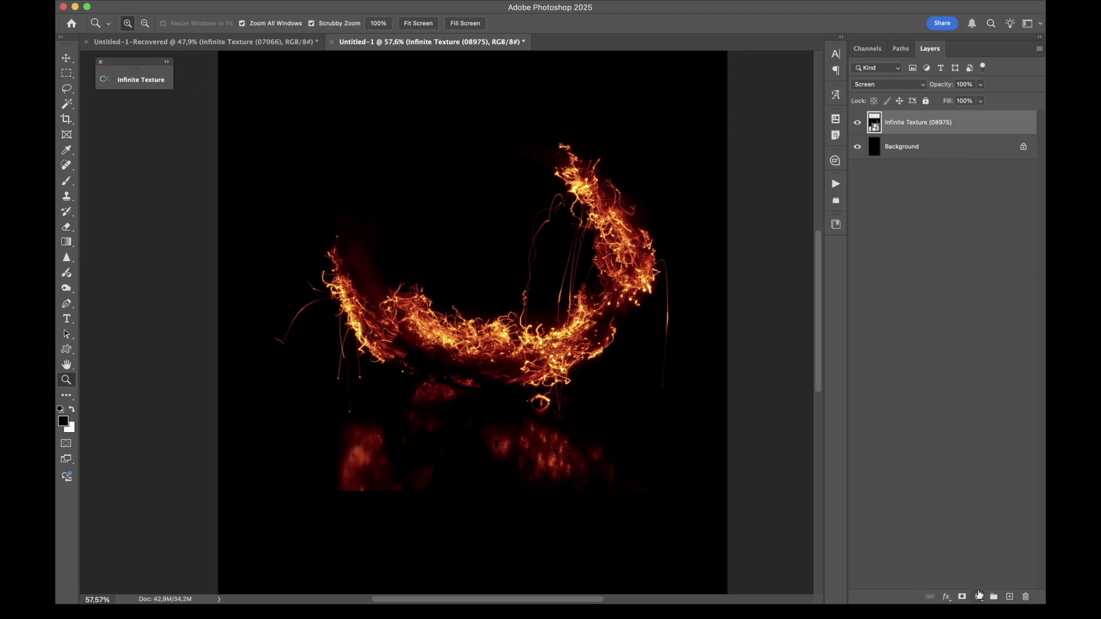
Step: Add a Solid Color fill layer in dark navy #120055
left_click(979, 597)
left_click(990, 417)
left_click(302, 110)
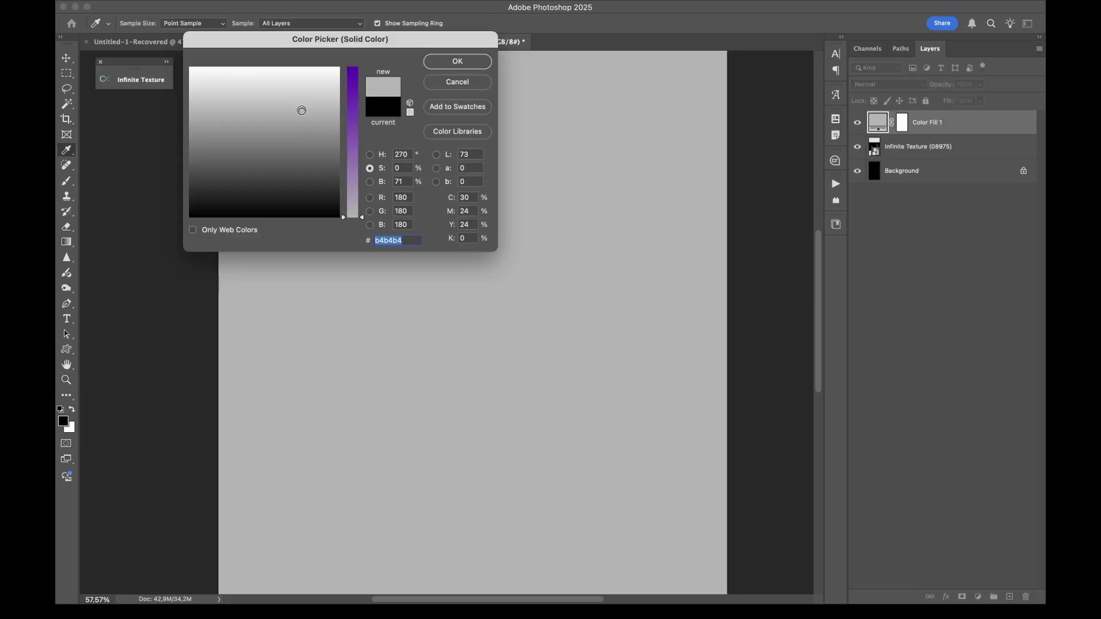
left_click_drag(354, 107, 354, 67)
left_click_drag(292, 114, 294, 166)
left_click(457, 61)
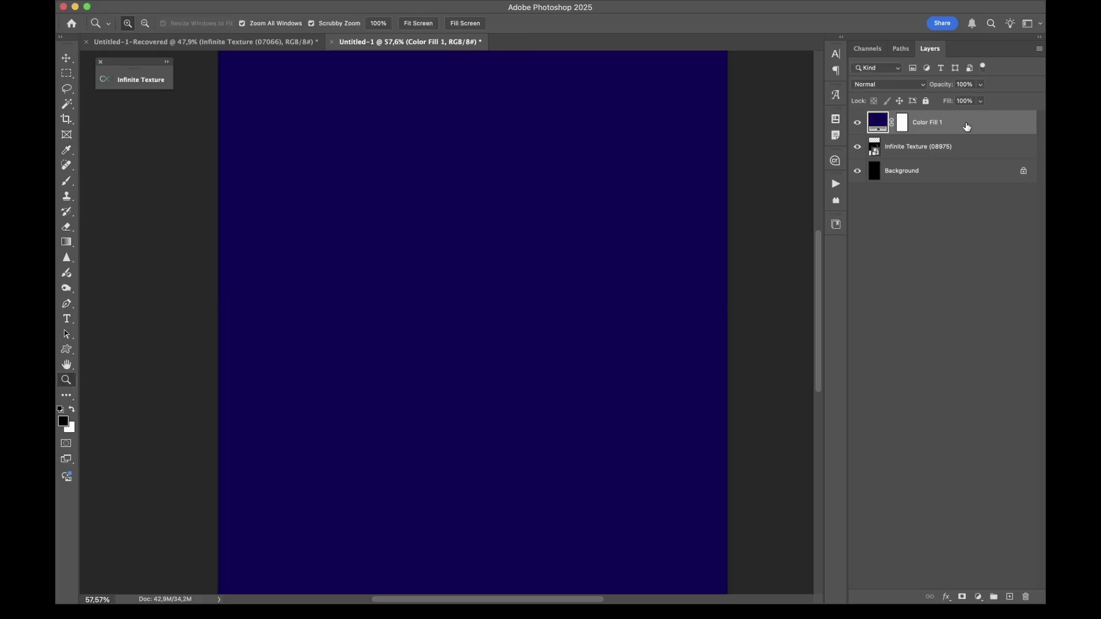
Step: Move the navy fill beneath the fire texture, hide it, and reopen Infinite Texture
left_click_drag(967, 126, 966, 162)
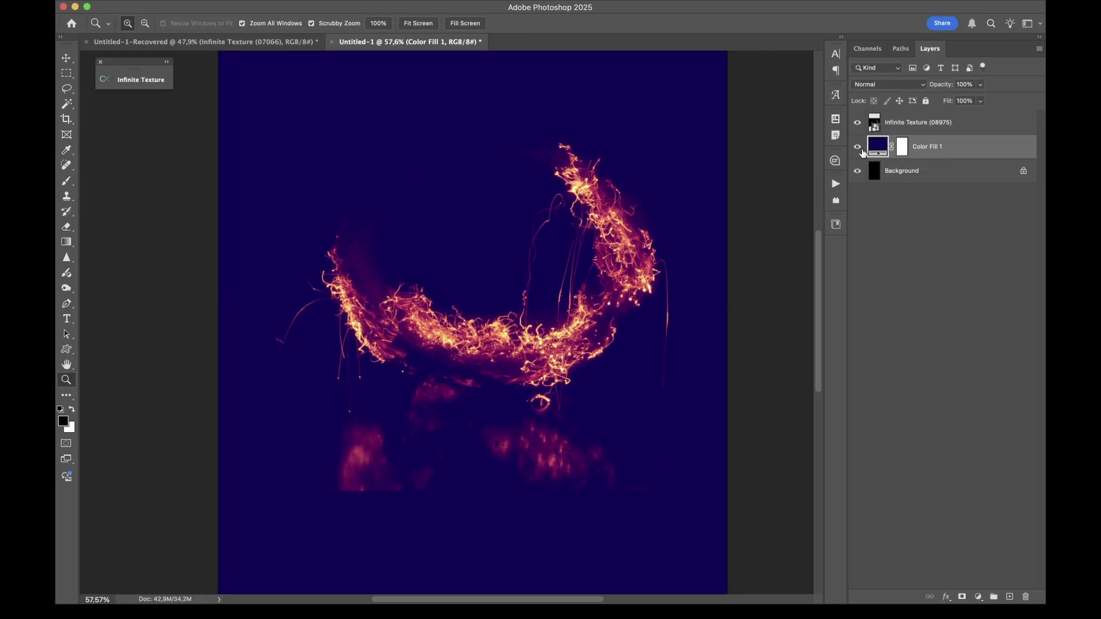
left_click(860, 149)
left_click(860, 149)
left_click(860, 149)
left_click(860, 149)
left_click(961, 126)
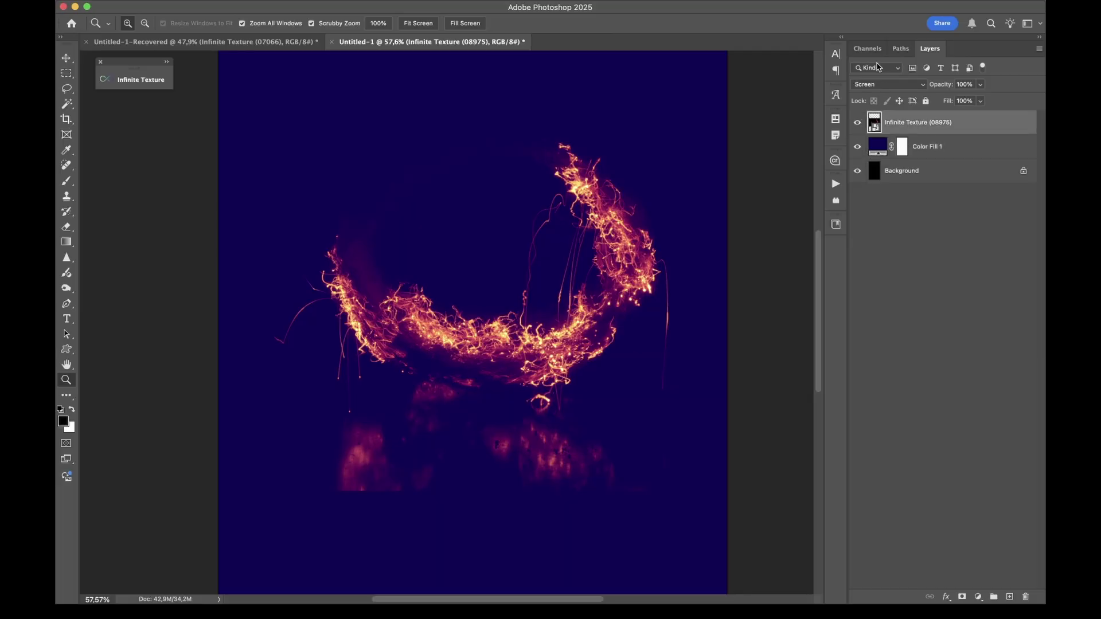
left_click(859, 150)
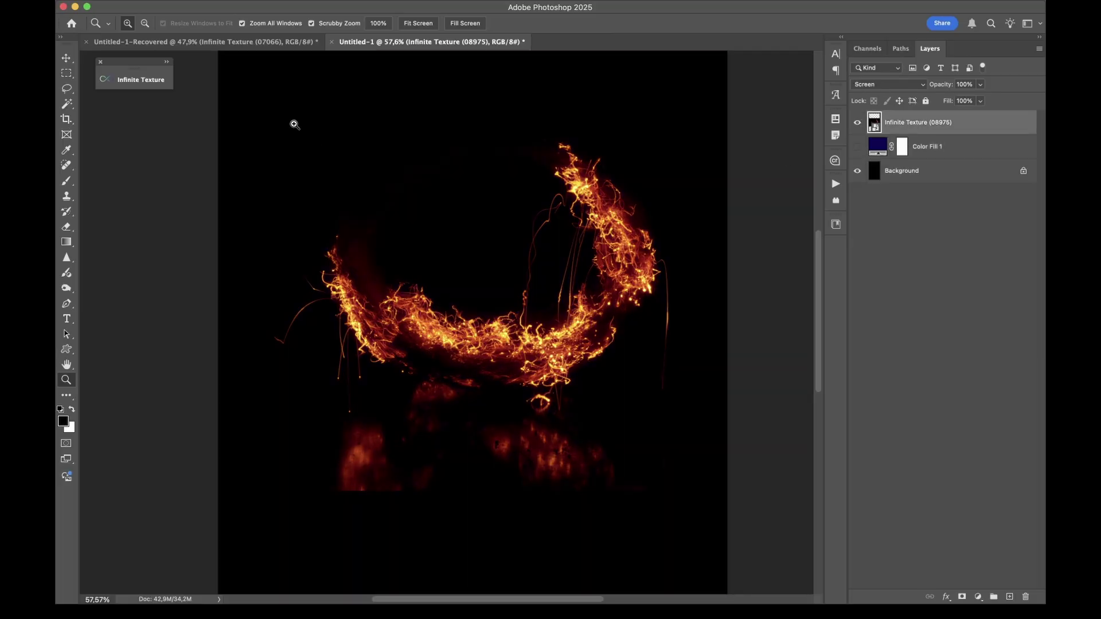
left_click(166, 83)
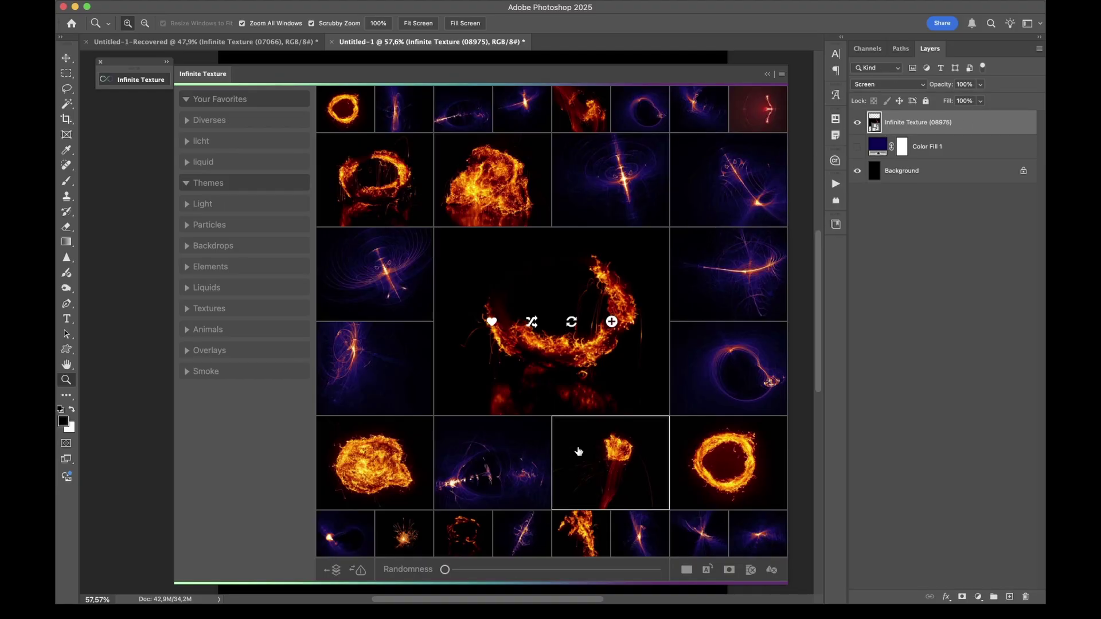
Step: Raise Randomness, centre a white milk splash, and apply it as Infinite Texture (02062)
left_click_drag(445, 569, 472, 569)
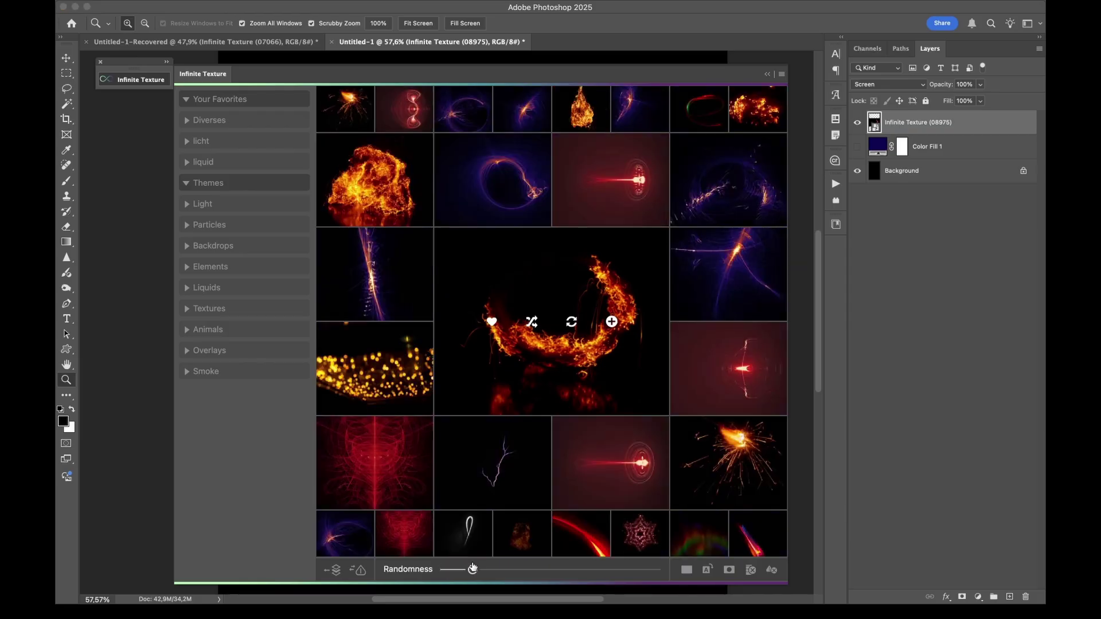
left_click(504, 570)
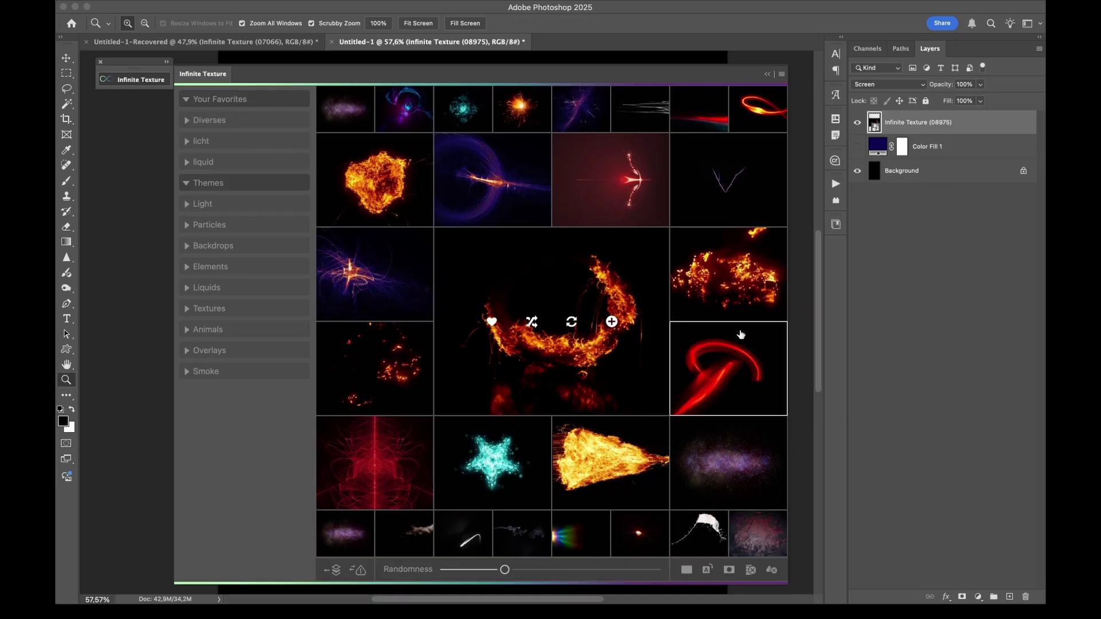
left_click(700, 535)
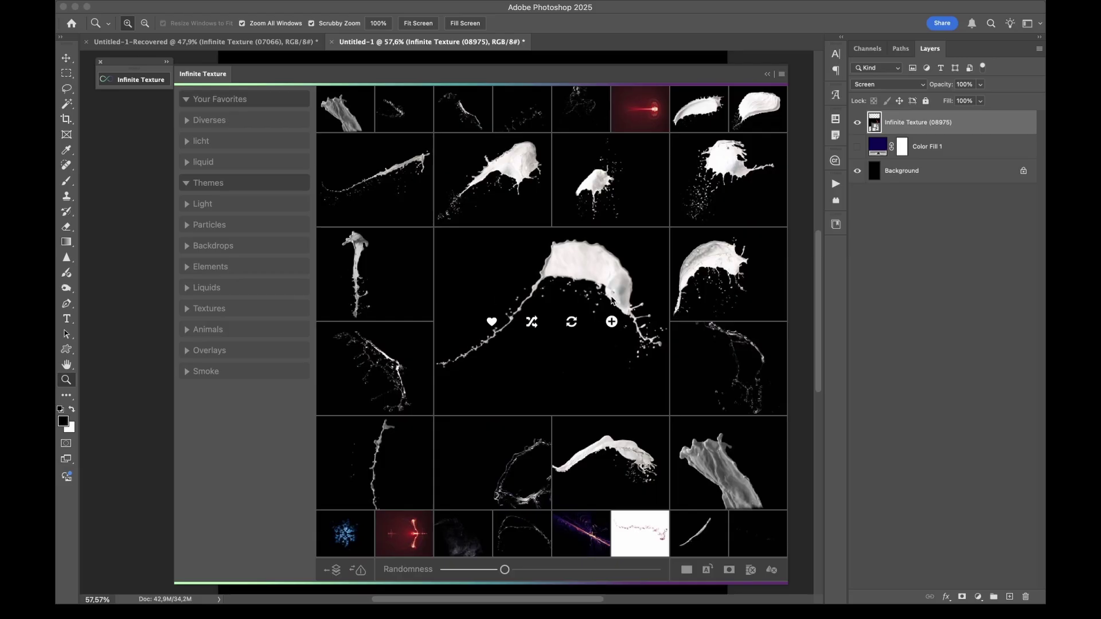
left_click(710, 208)
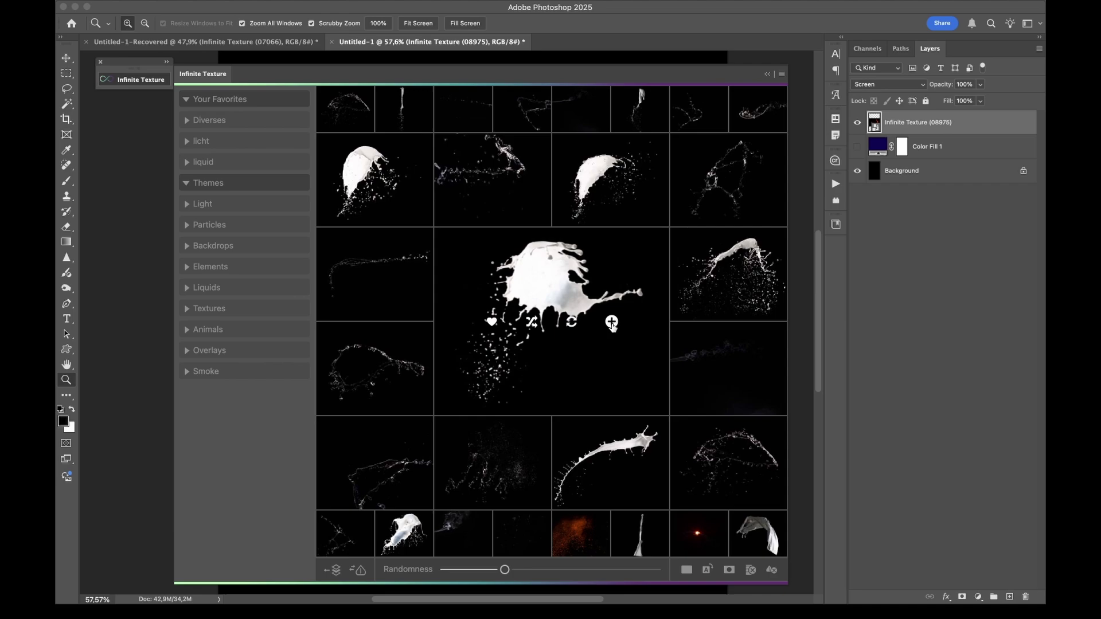
left_click(612, 323)
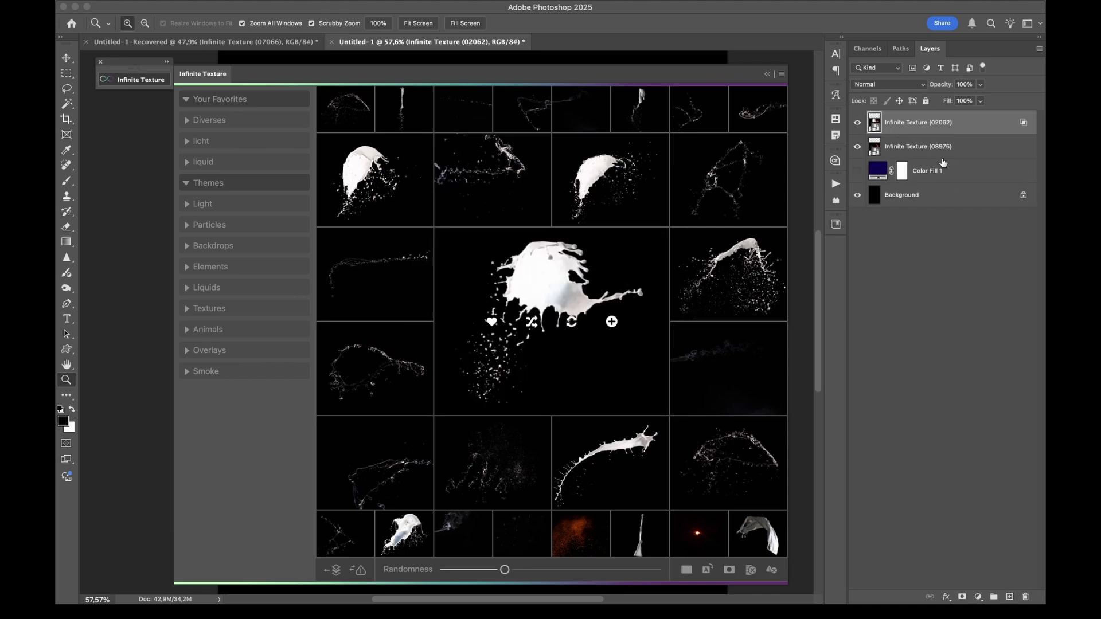
Step: Hide the fire and milk-splash layers, show the navy Color Fill 1, and reopen the browser
left_click(132, 83)
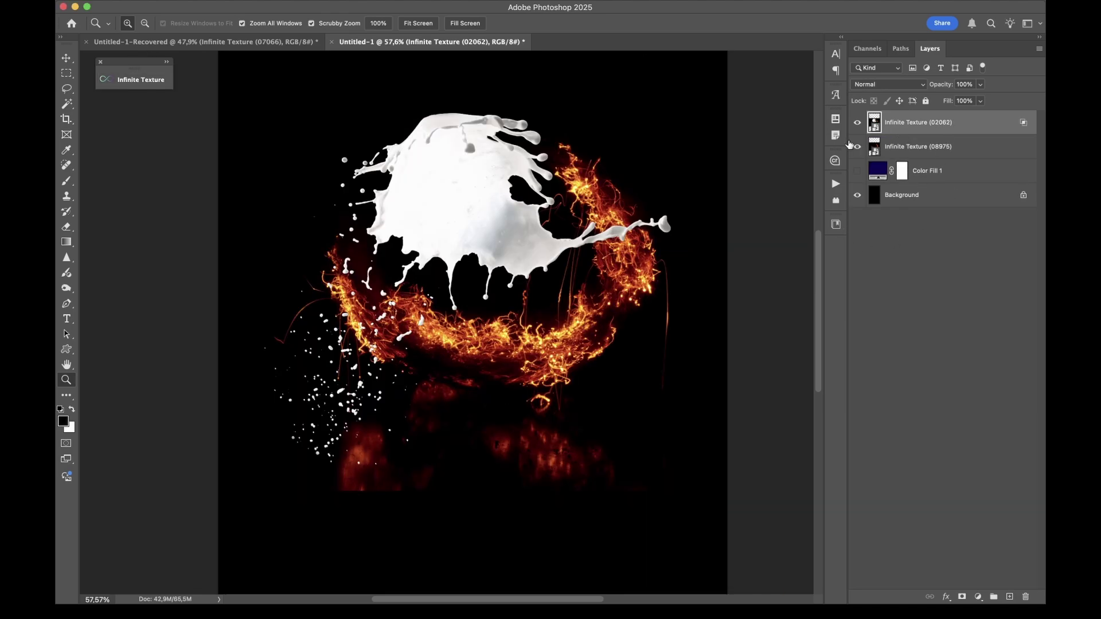
left_click(858, 147)
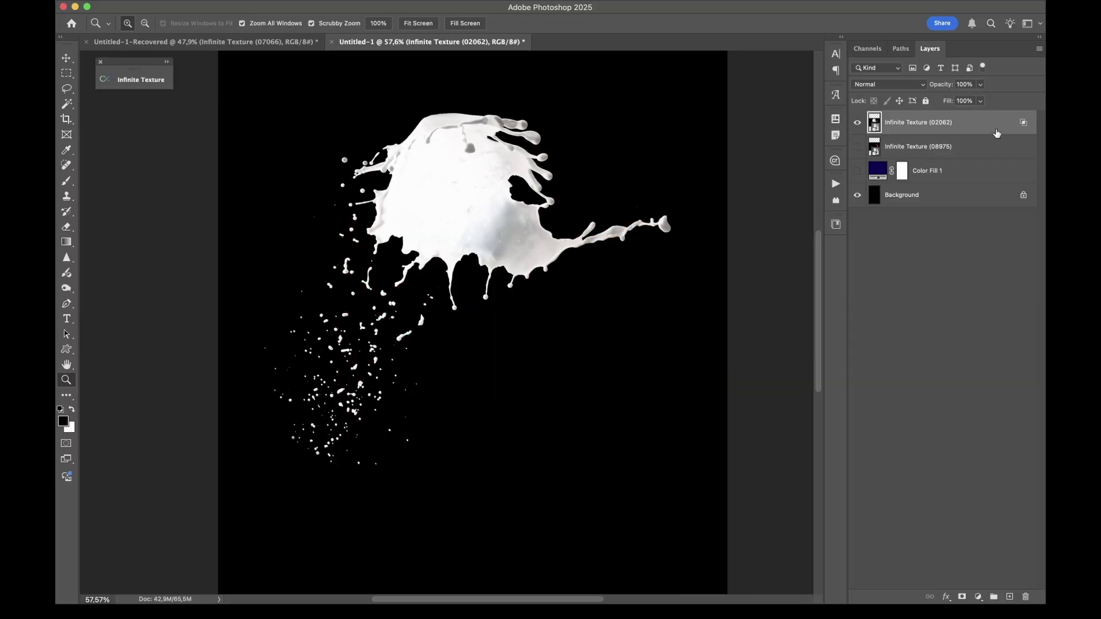
left_click(856, 172)
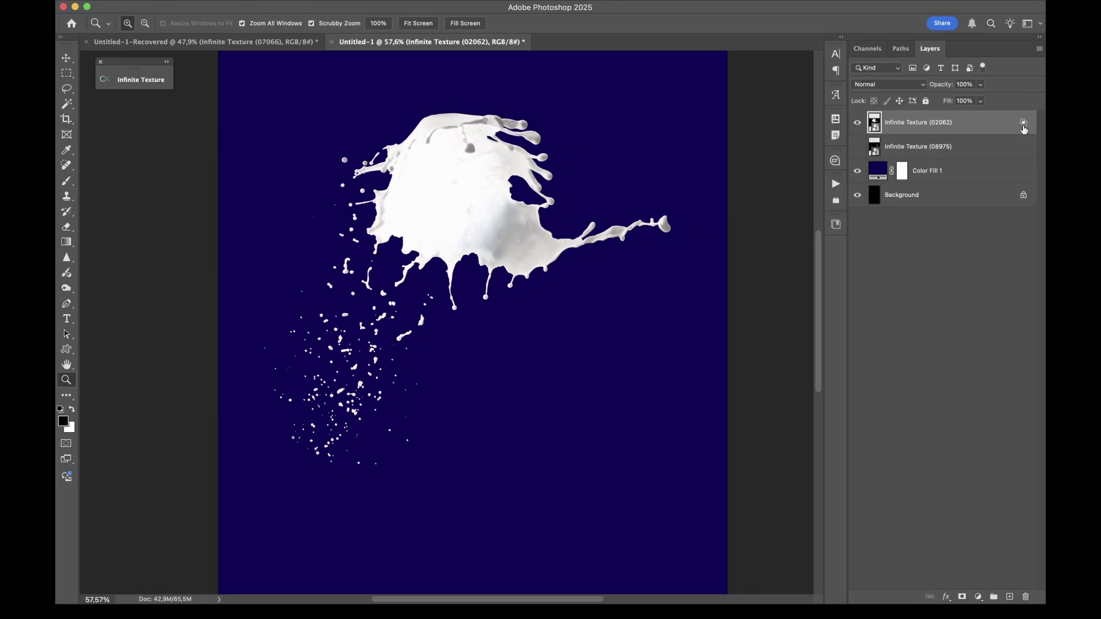
left_click(857, 123)
scroll(481, 223, "down", 5)
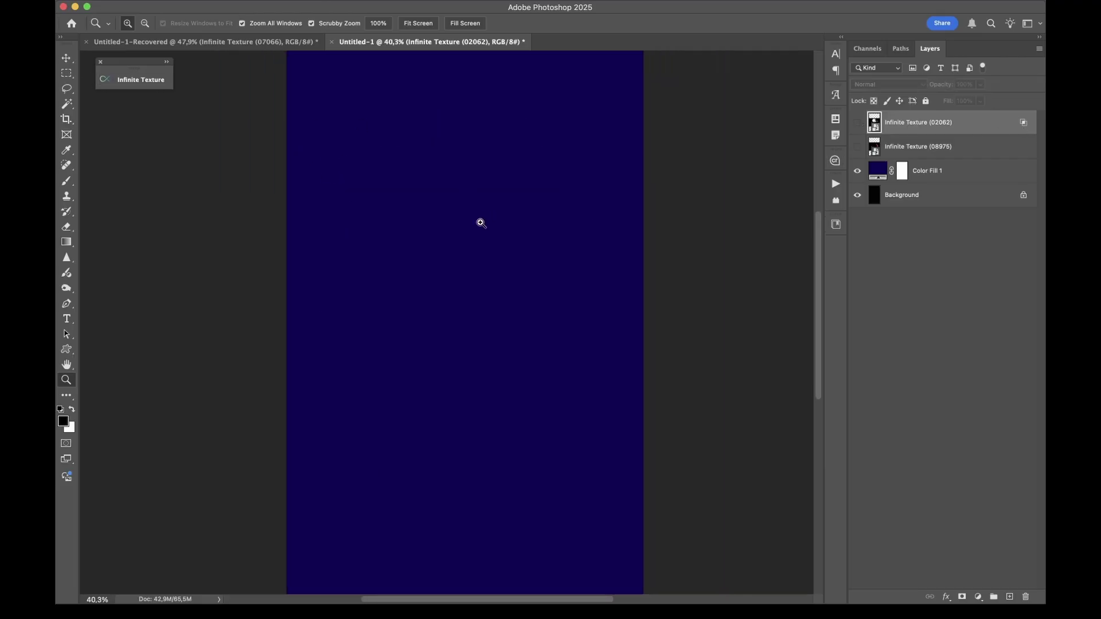
scroll(482, 223, "up", 2)
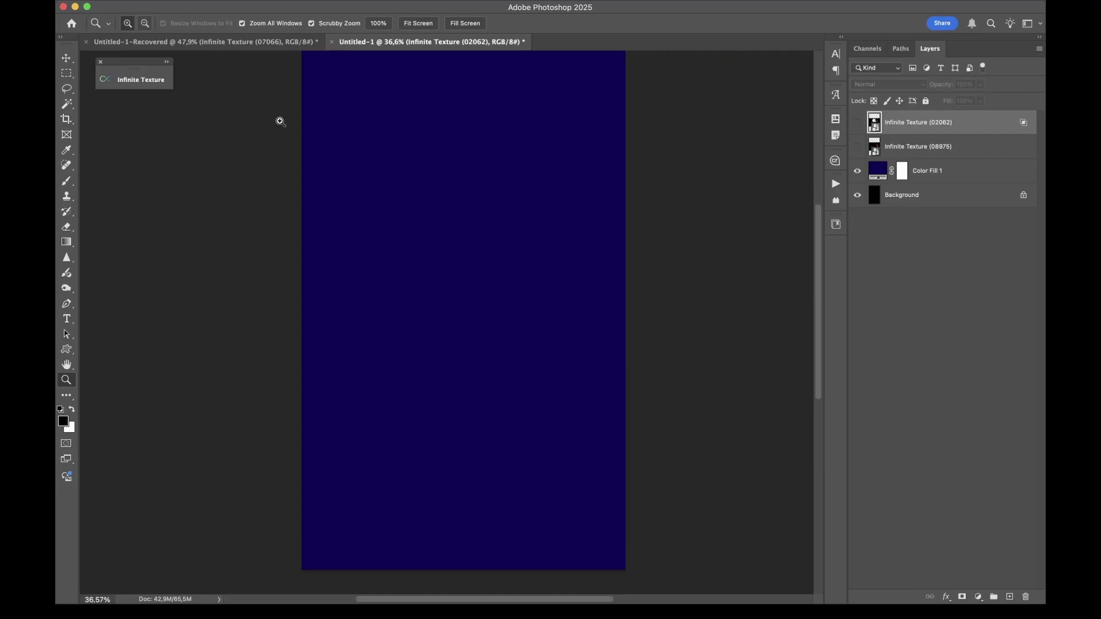
left_click(137, 79)
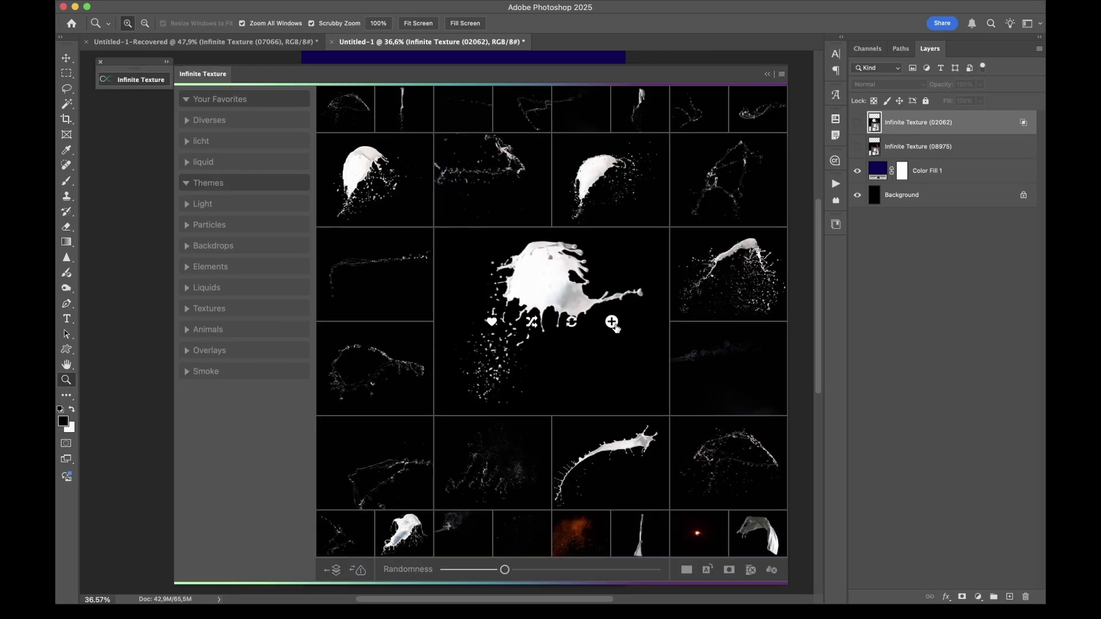
Step: Show the top texture layer, hide Color Fill 1, and place a fresh texture as Infinite Texture (03865)
left_click(718, 374)
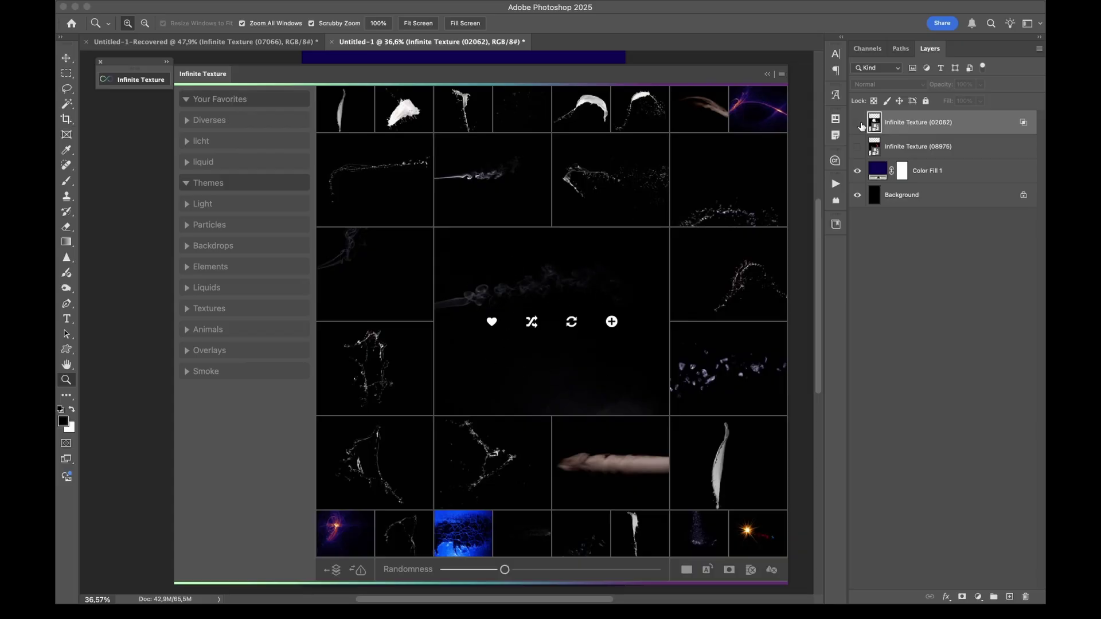
left_click(857, 122)
left_click(857, 171)
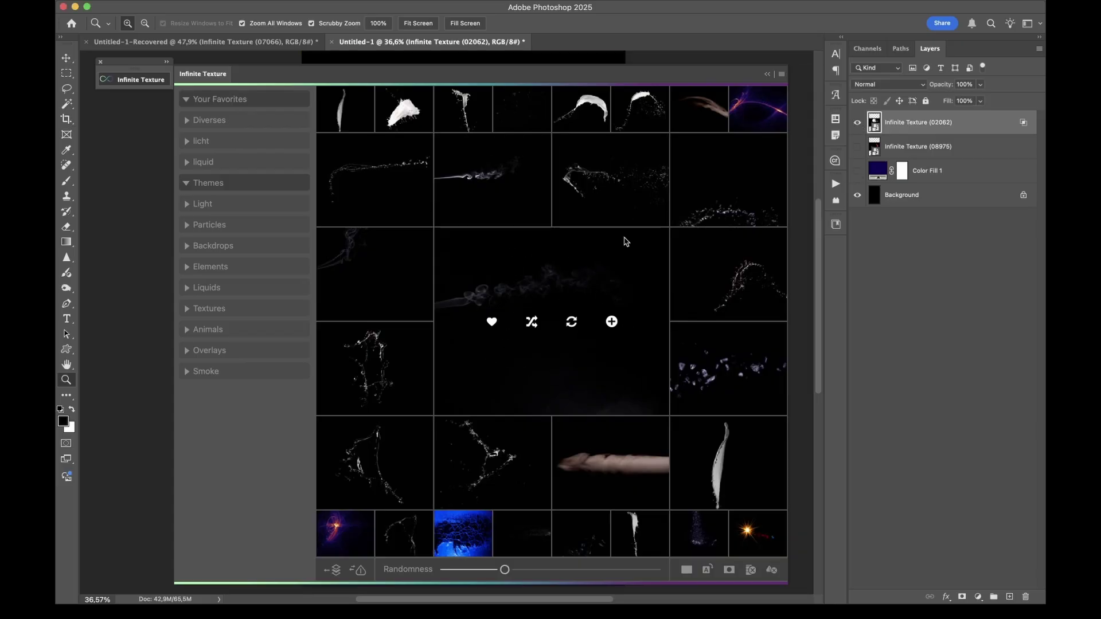
left_click(136, 82)
left_click(136, 82)
left_click(572, 322)
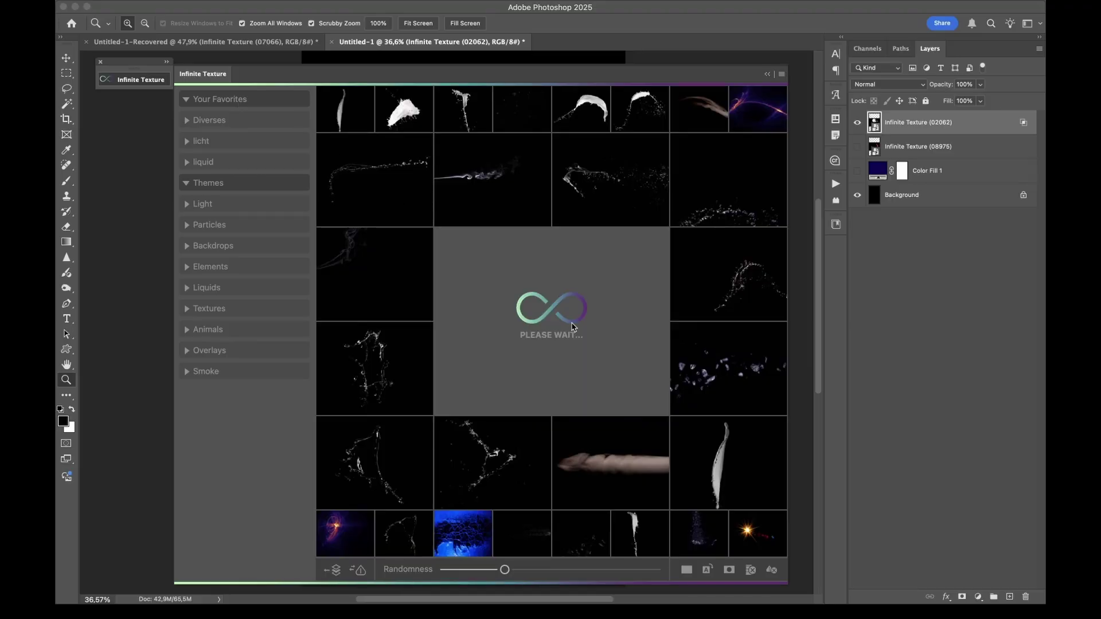
left_click(153, 83)
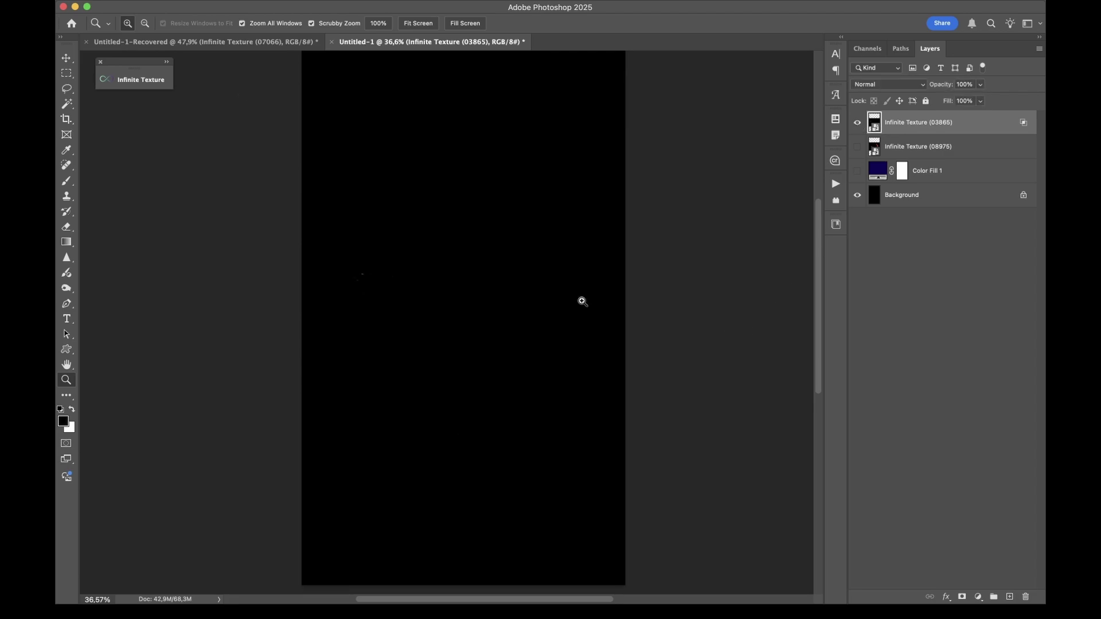
left_click(161, 87)
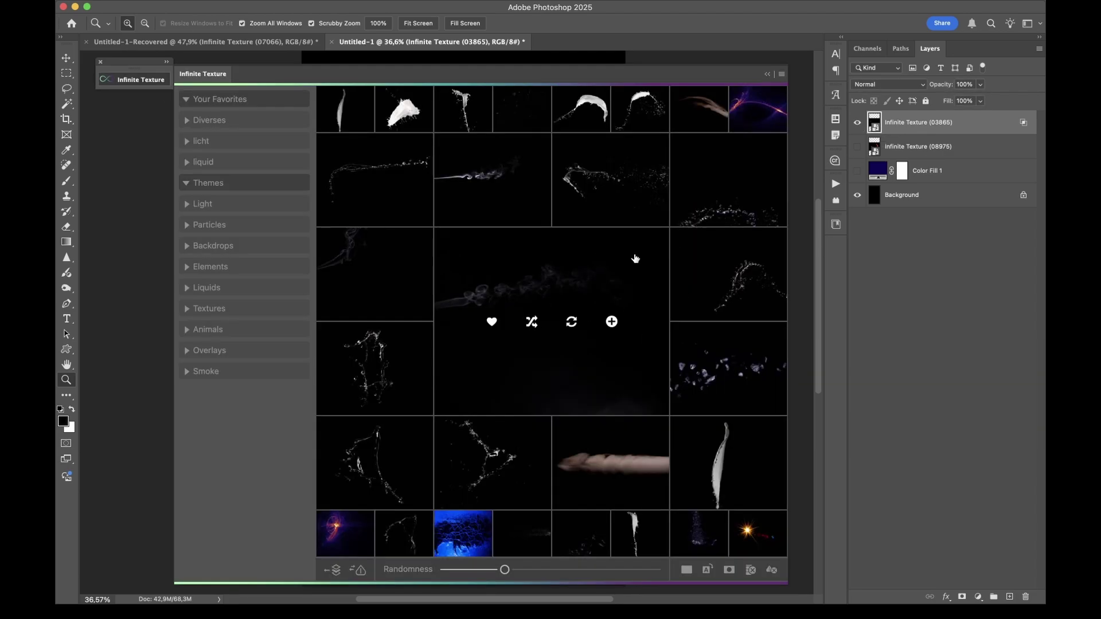
Step: Shuffle the variations, lower Randomness slightly, and load a new set of fine water splashes
left_click(532, 323)
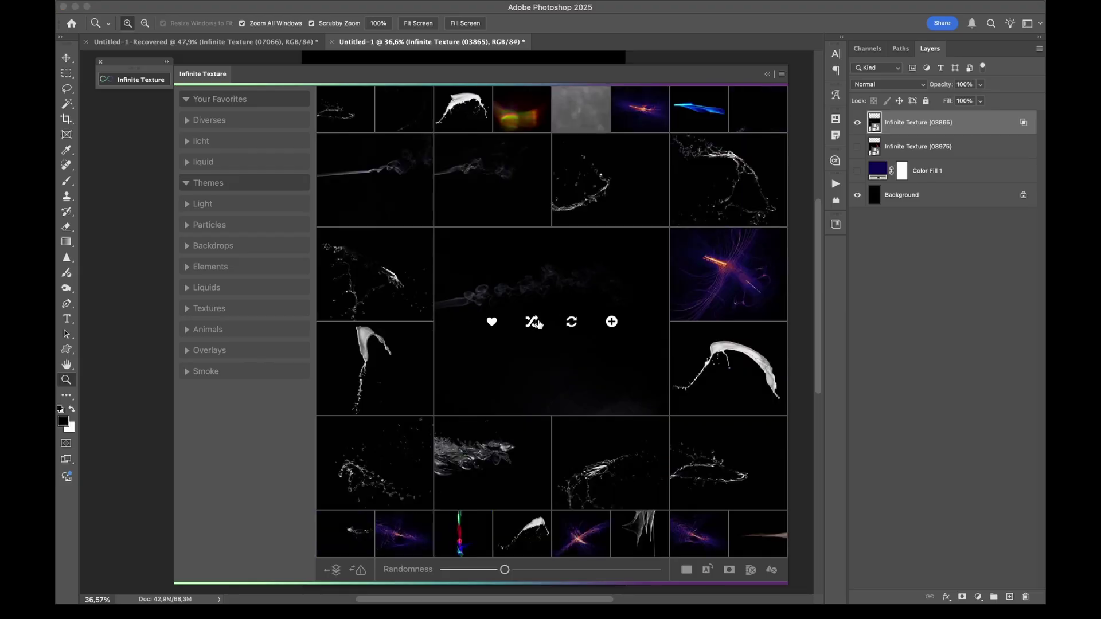
left_click(532, 323)
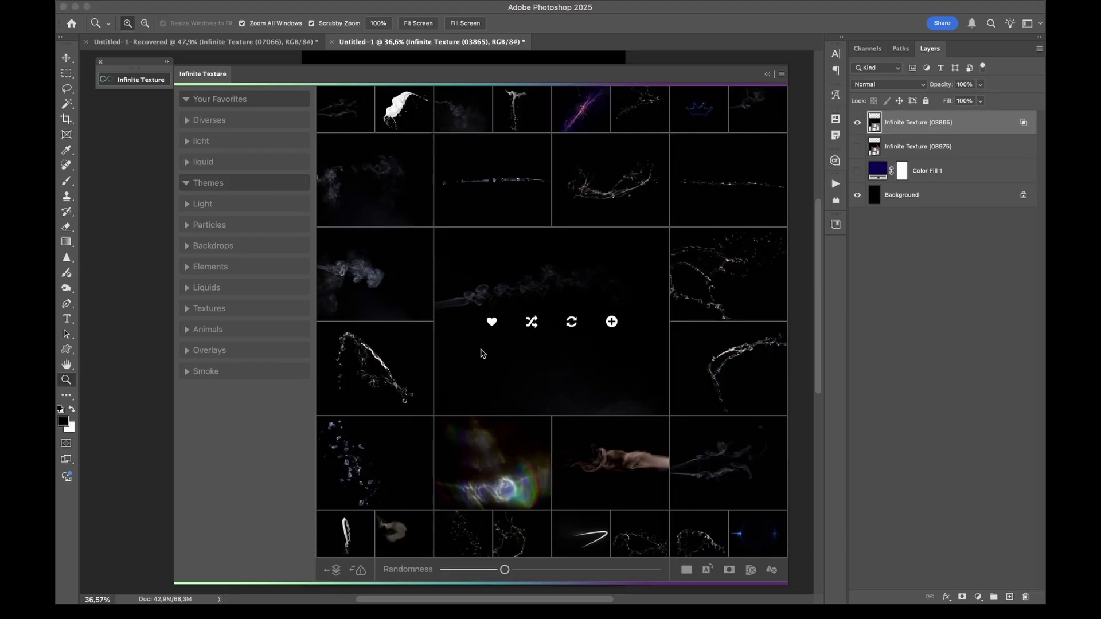
left_click(532, 322)
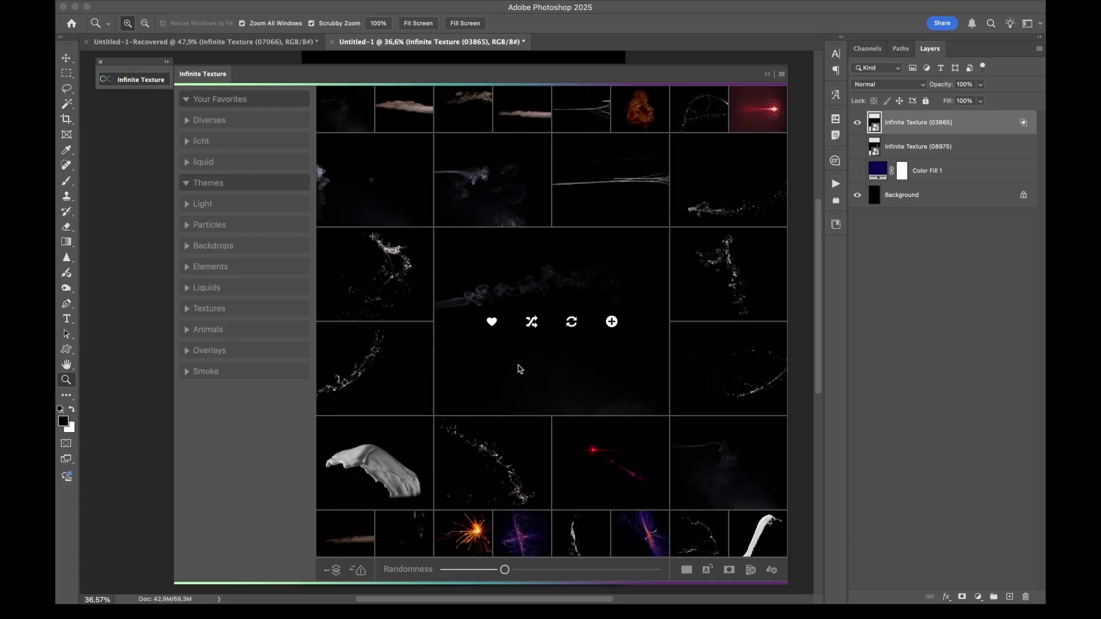
left_click_drag(511, 566, 458, 568)
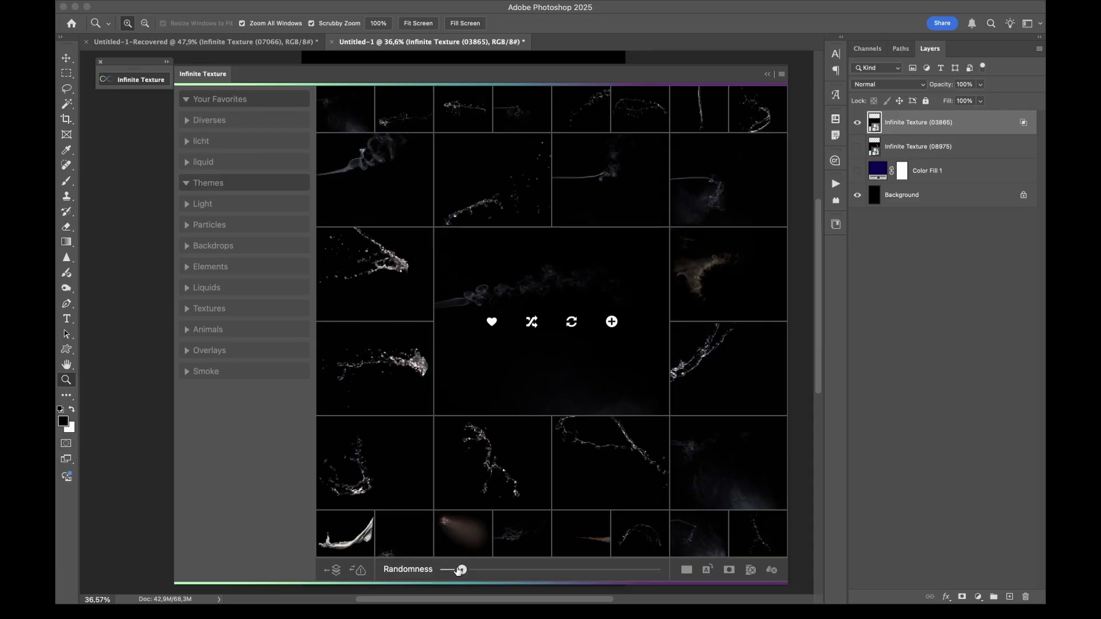
left_click_drag(461, 570, 453, 571)
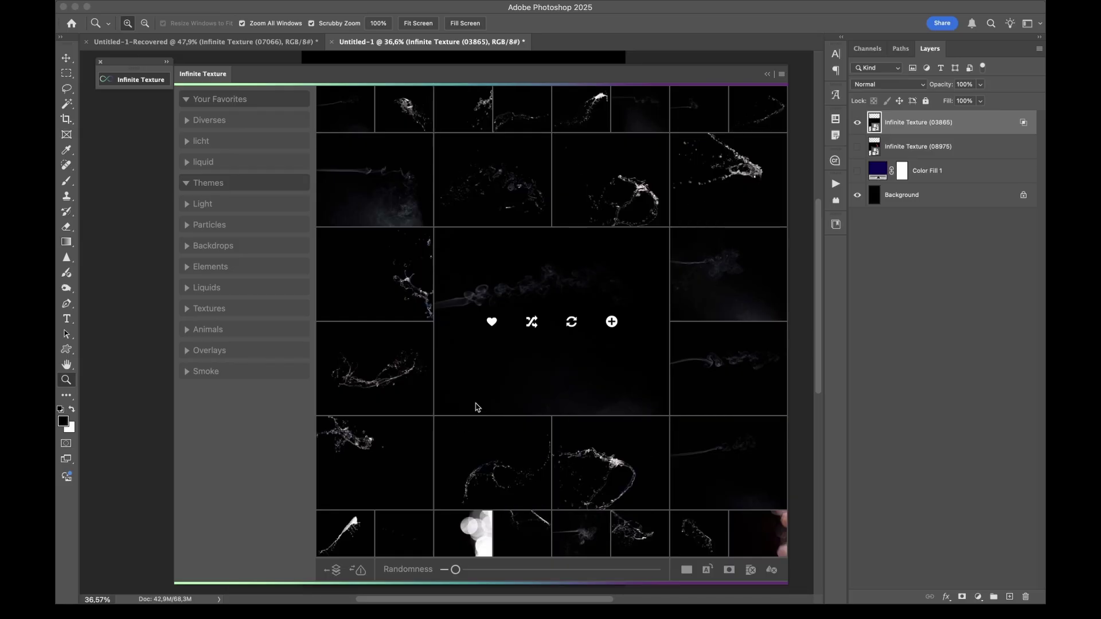
left_click(532, 321)
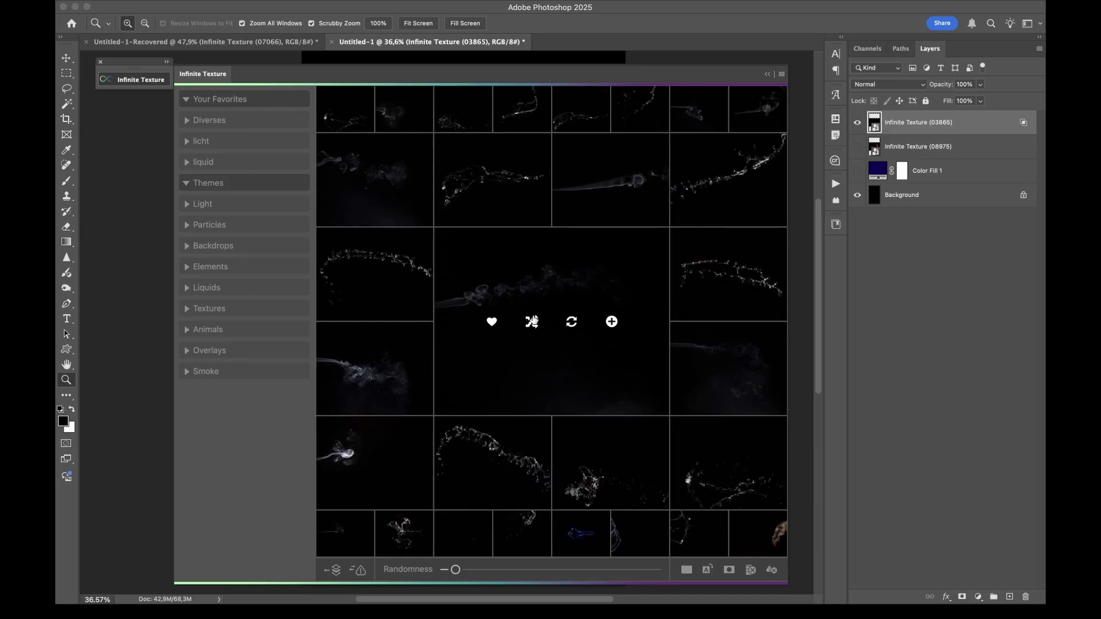
left_click(532, 322)
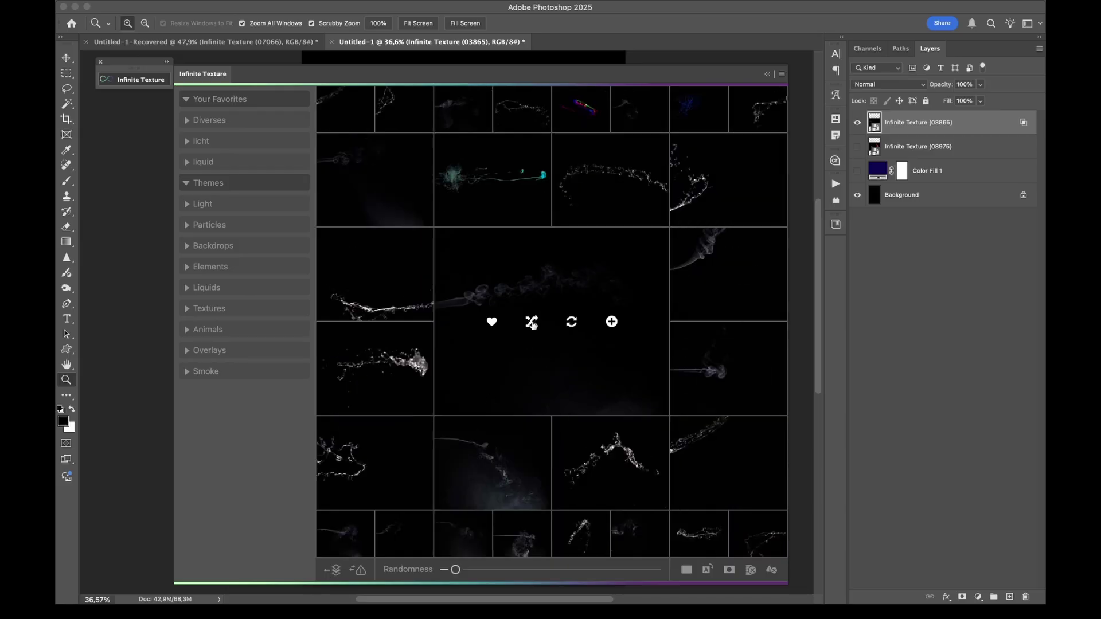
left_click(532, 322)
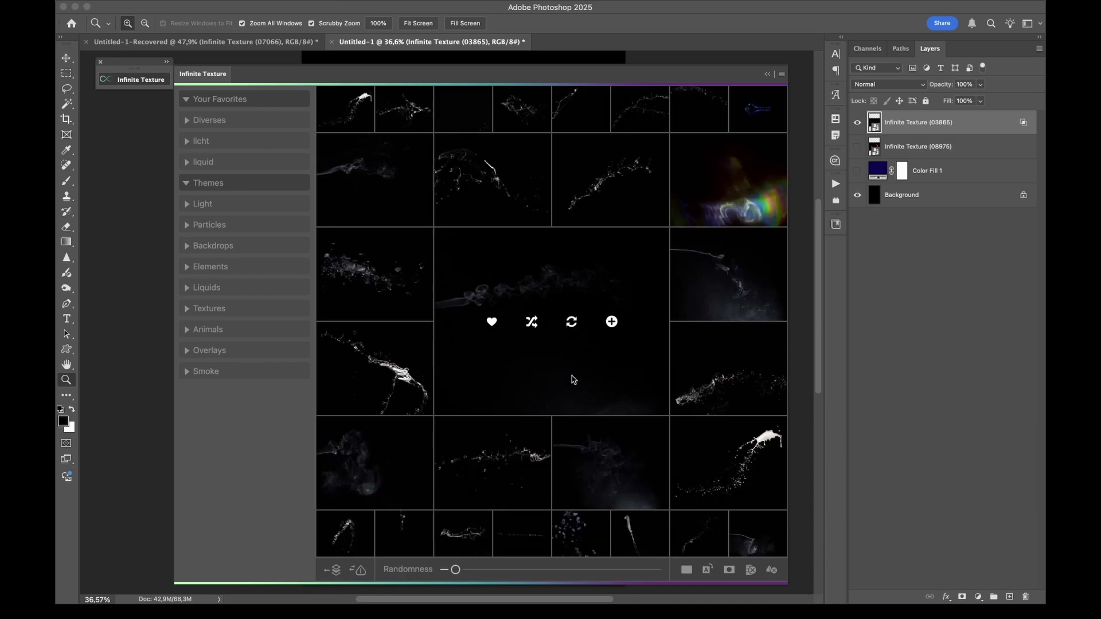
left_click(600, 378)
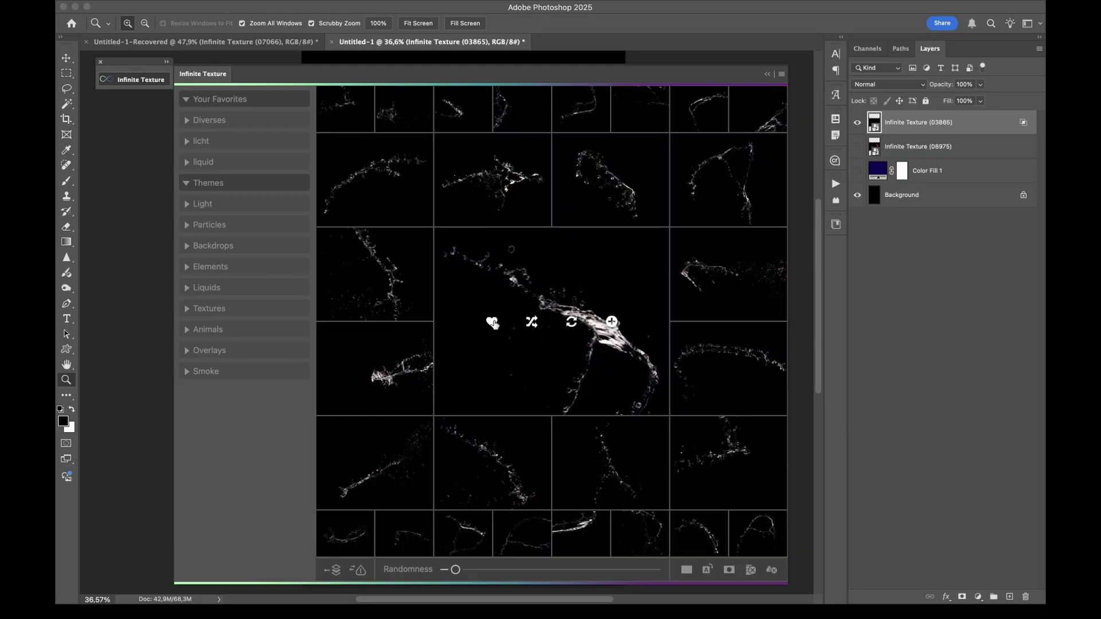
Step: Save the centred splash as a favourite titled 'water splash' in the liquid folder
left_click(493, 323)
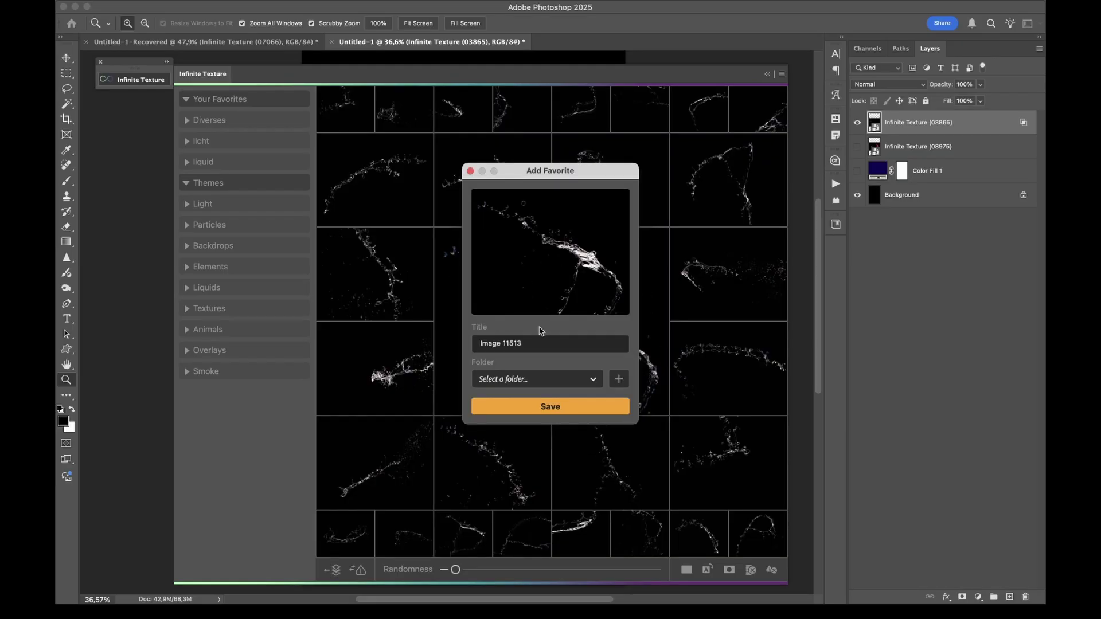
left_click_drag(525, 343, 418, 337)
type("water splash")
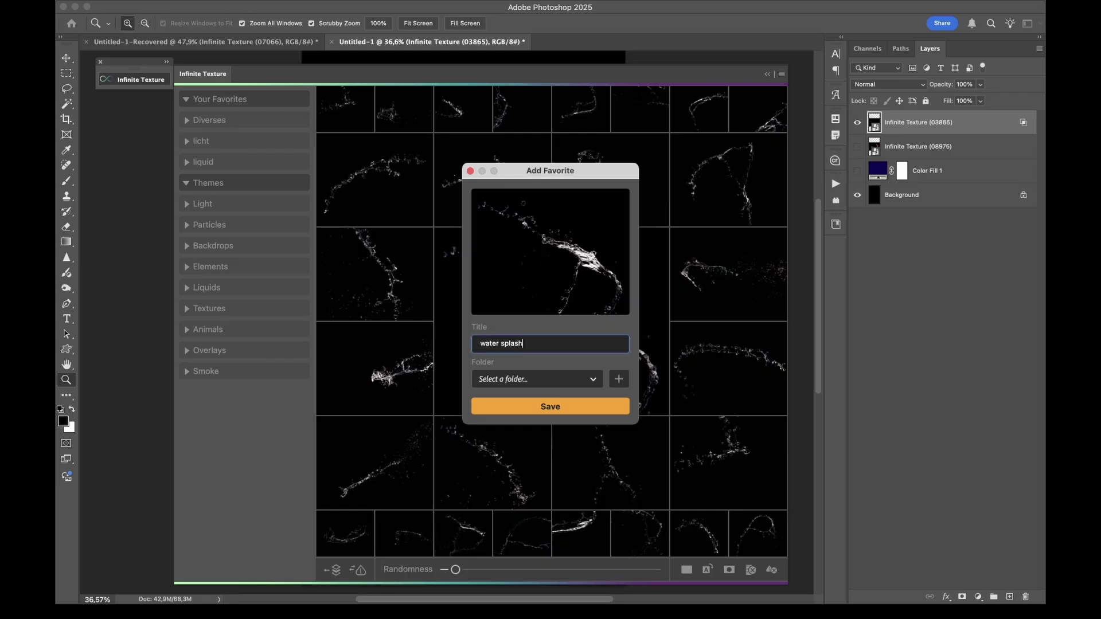
left_click(503, 380)
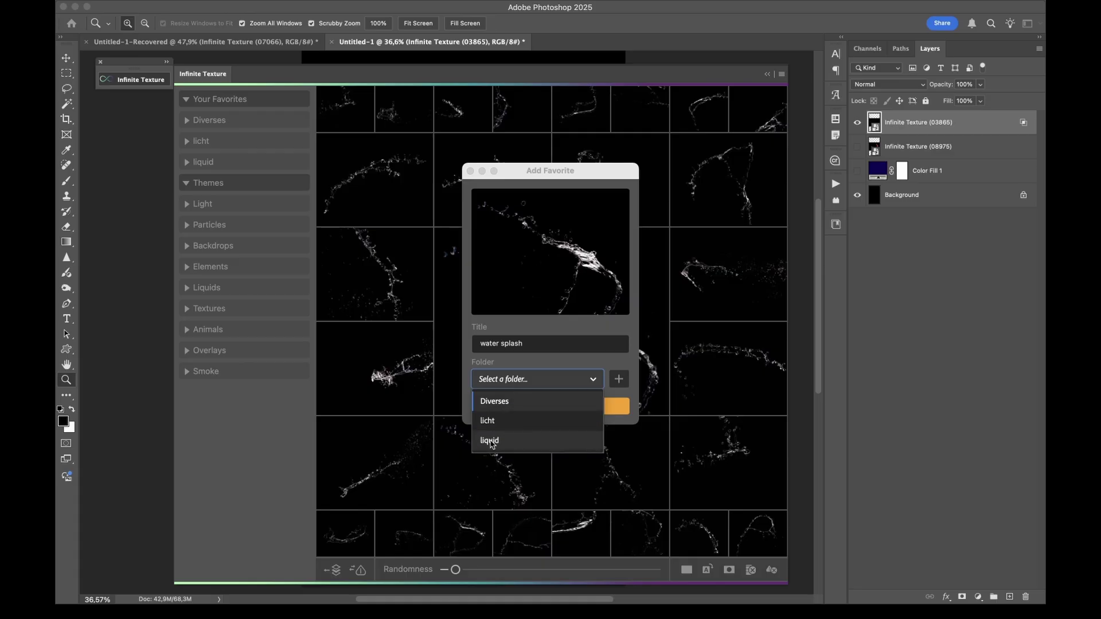
left_click(517, 444)
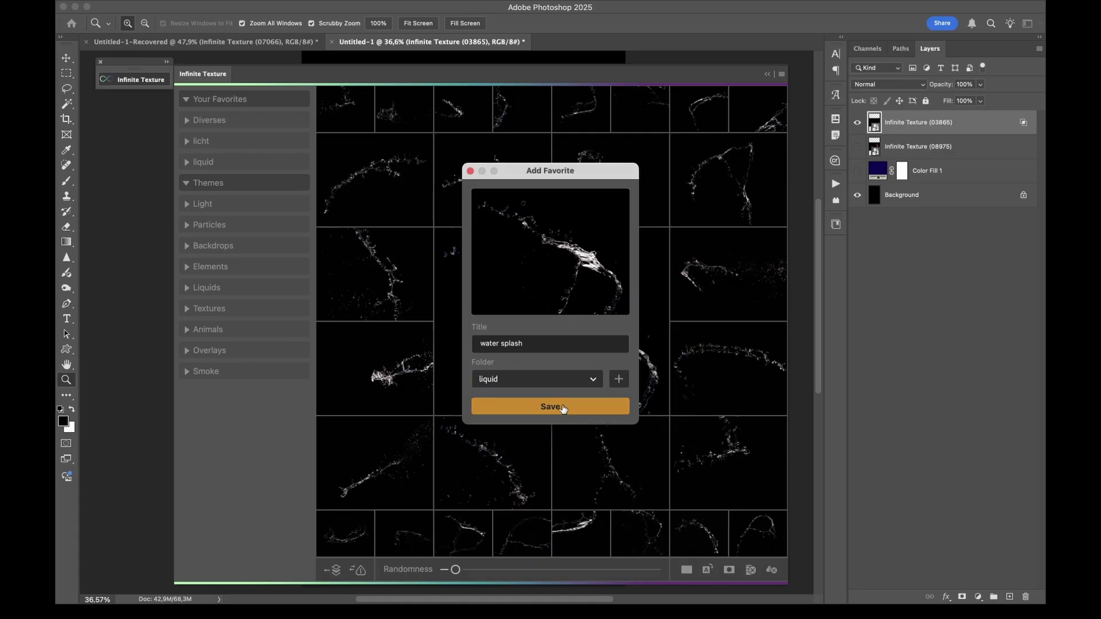
left_click(562, 407)
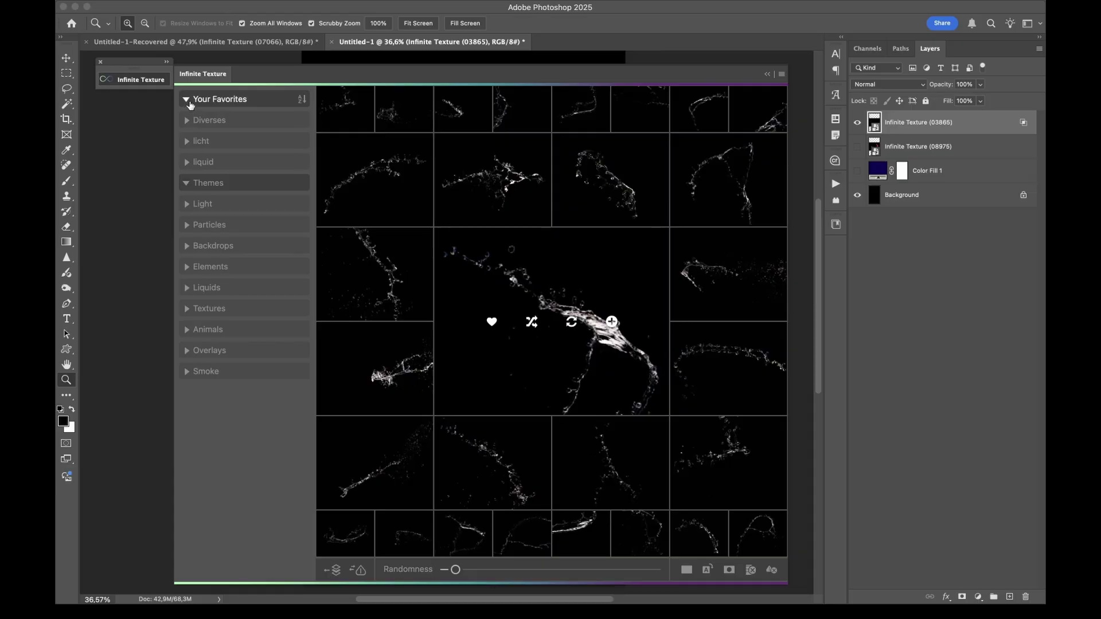
Step: Load the saved ink favourite from liquid, lower Randomness, and centre the pink-blue ink plume
left_click(187, 163)
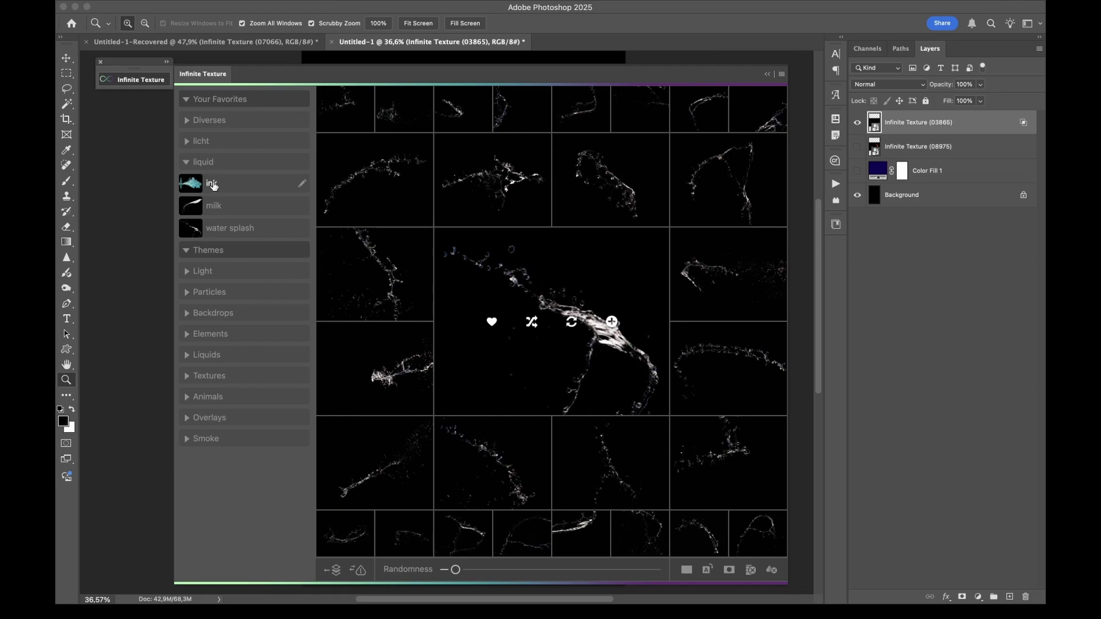
left_click(212, 184)
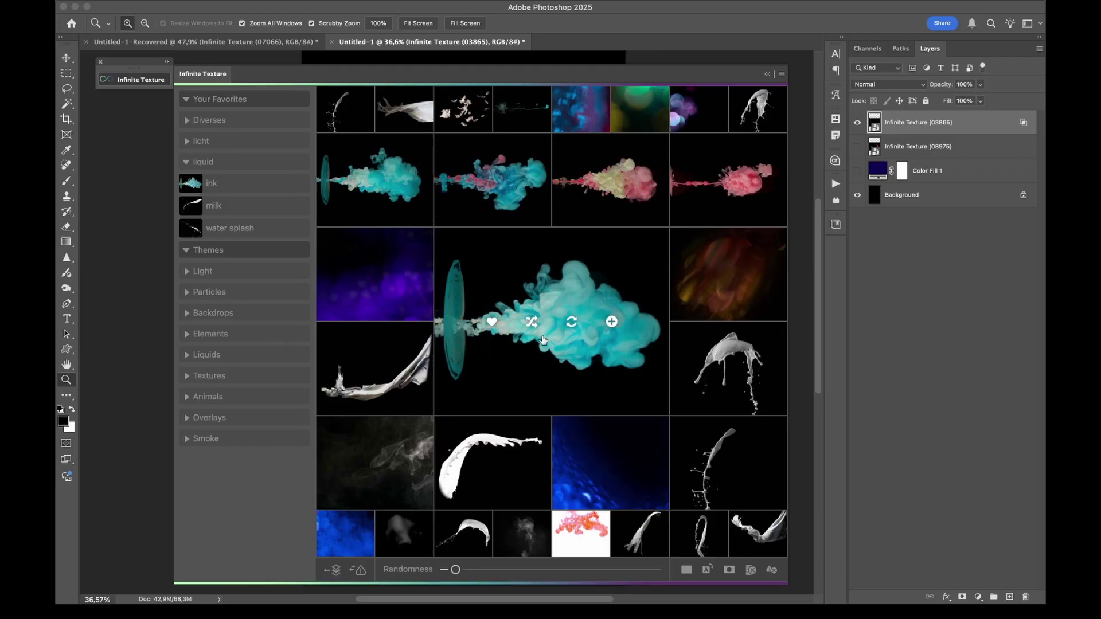
left_click_drag(455, 569, 405, 569)
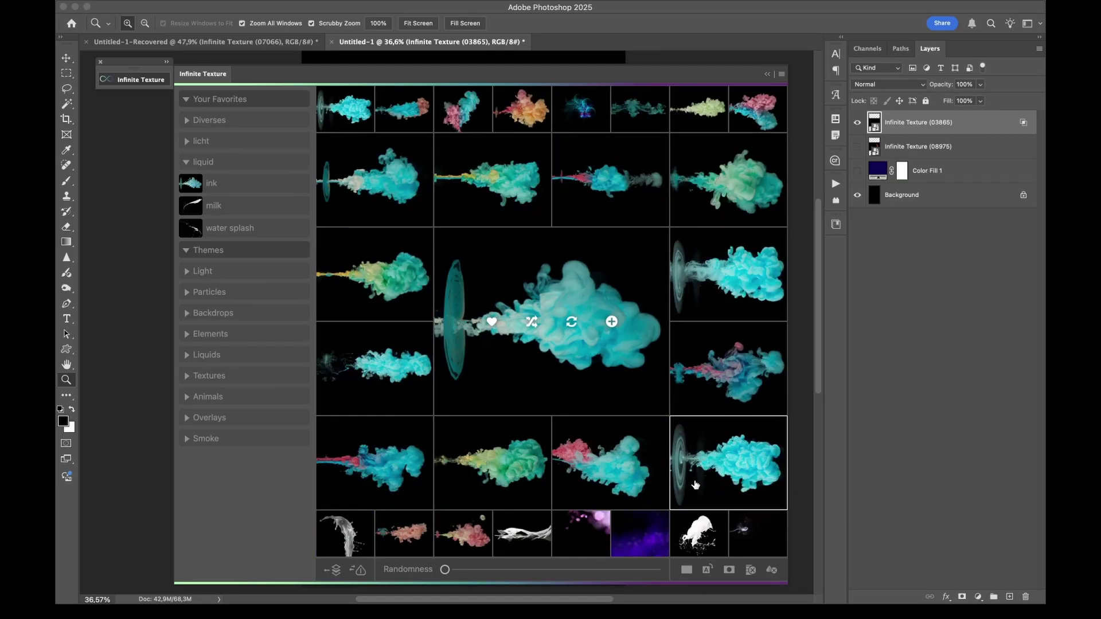
left_click(732, 363)
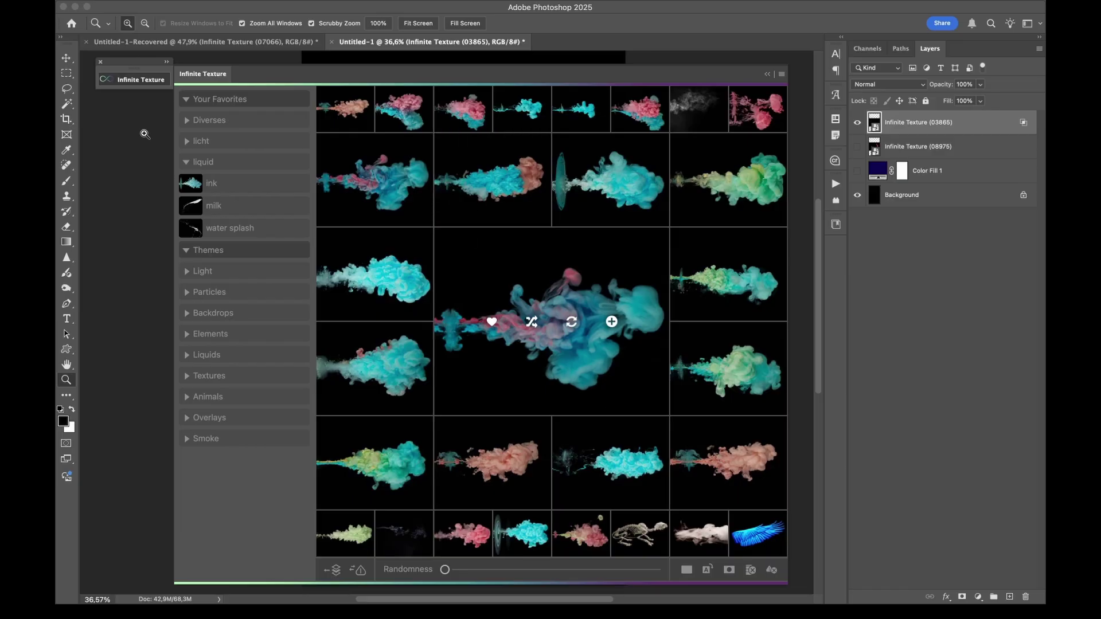
left_click(186, 162)
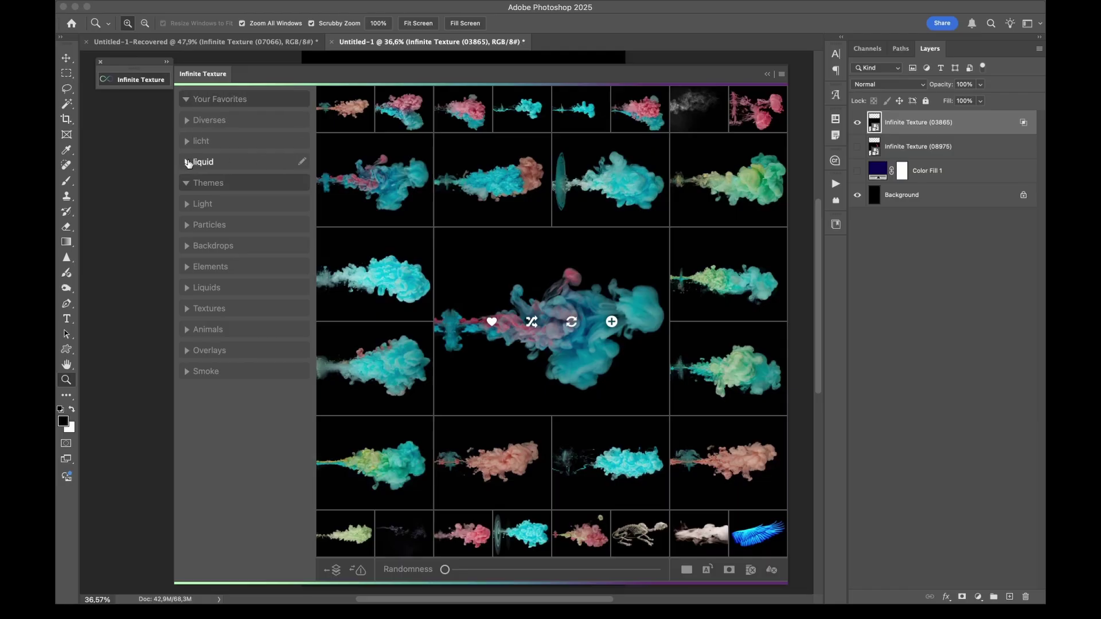
left_click(187, 162)
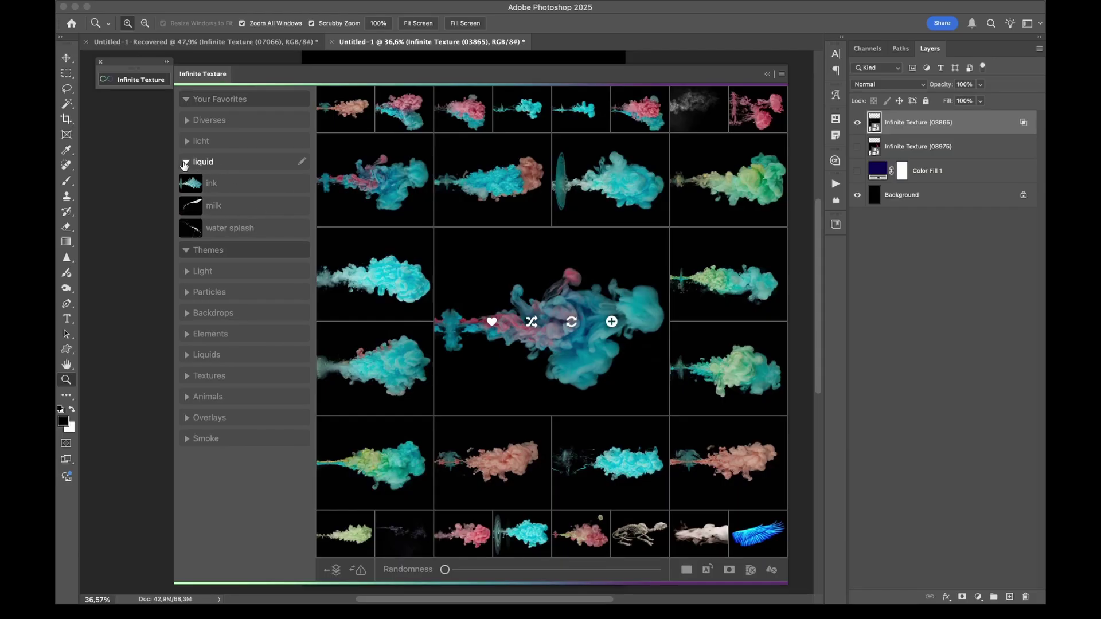
Step: Collapse the liquid favourites and browse the Light themes' spotlight beam and Into the light textures
left_click(202, 163)
left_click(211, 184)
left_click(211, 185)
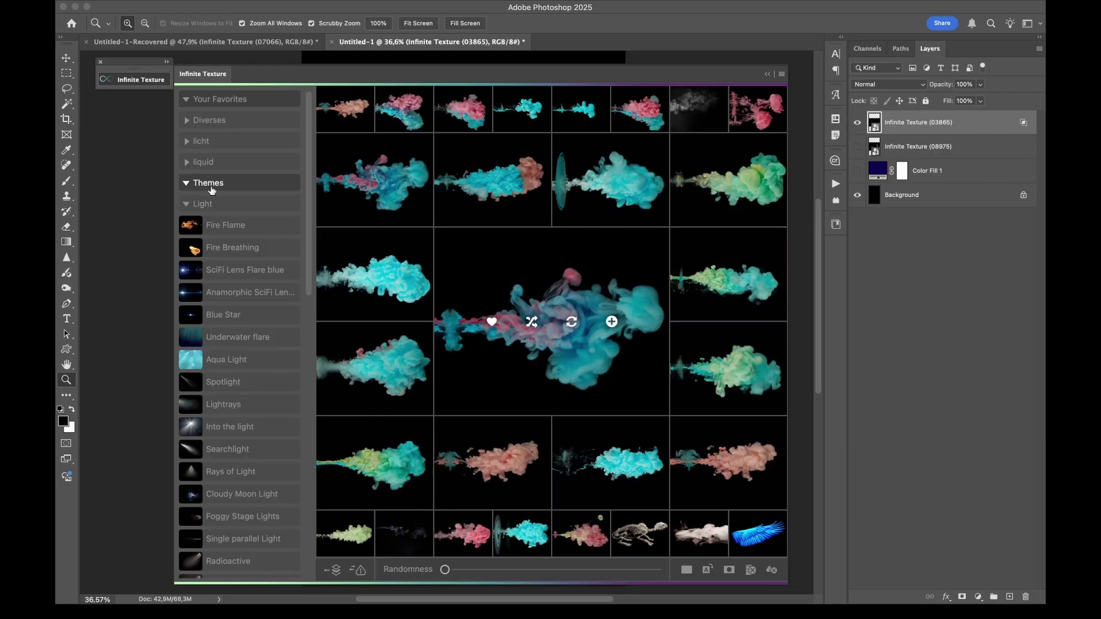
left_click(205, 205)
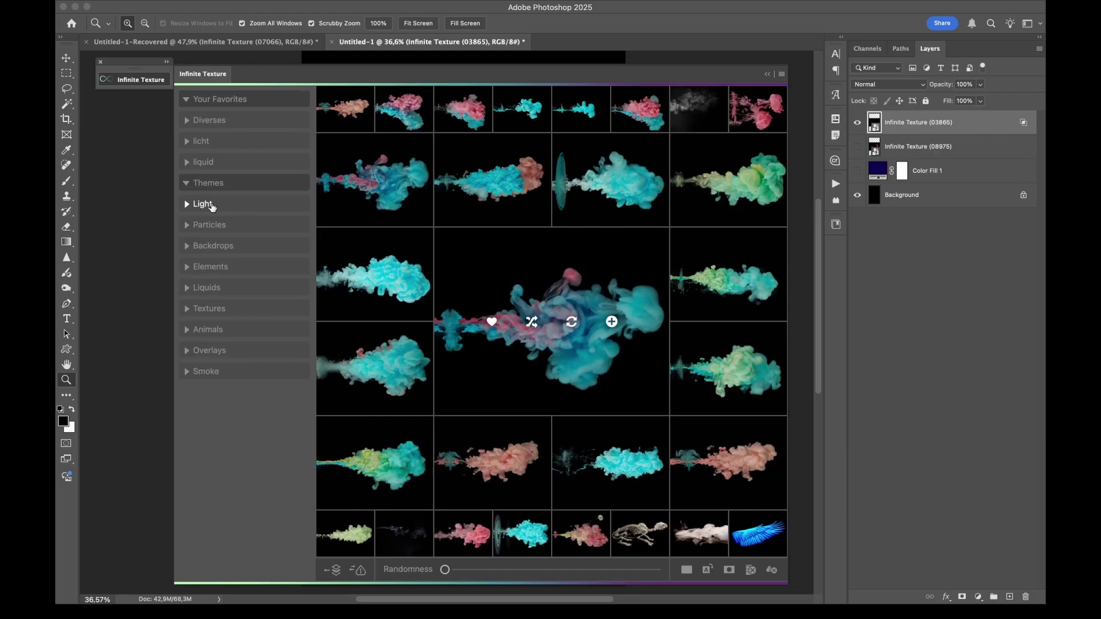
left_click(211, 205)
scroll(237, 205, "down", 3)
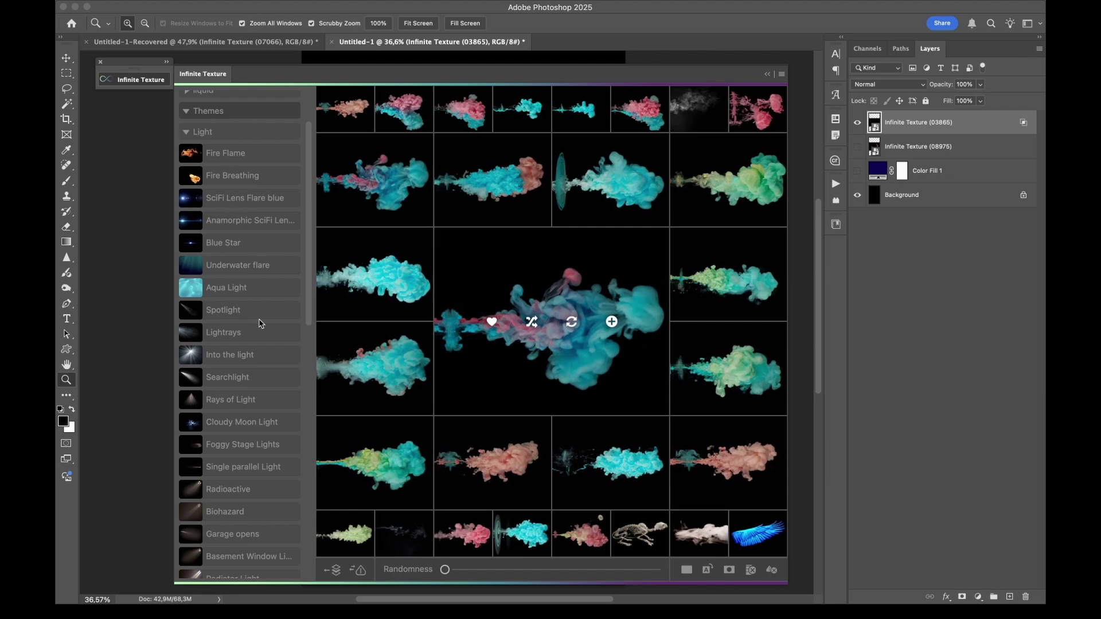
scroll(261, 324, "down", 5)
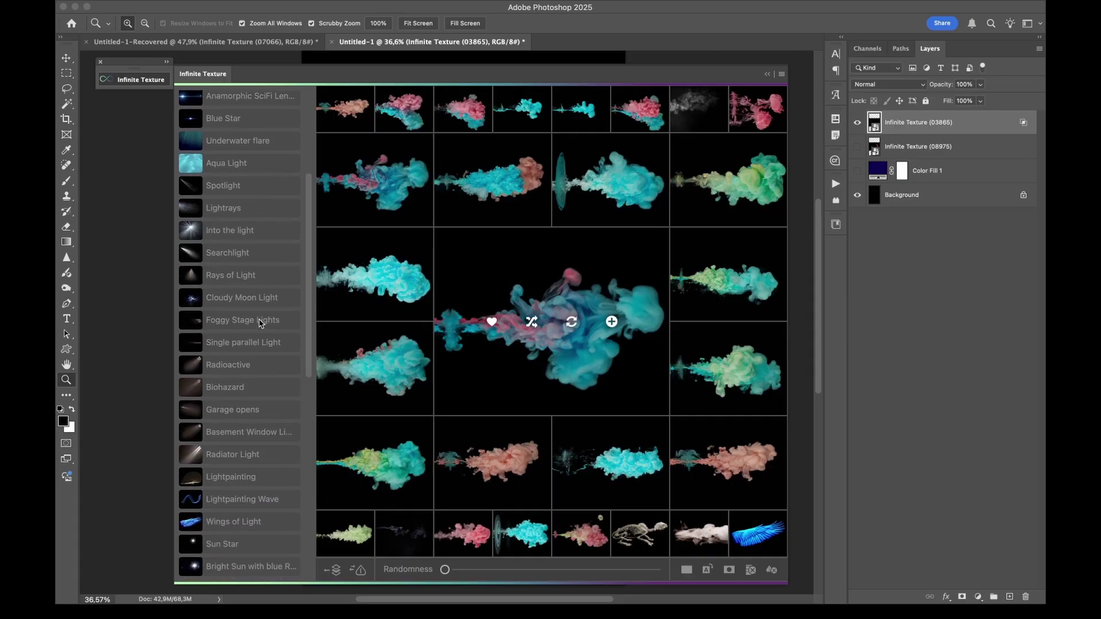
left_click(243, 260)
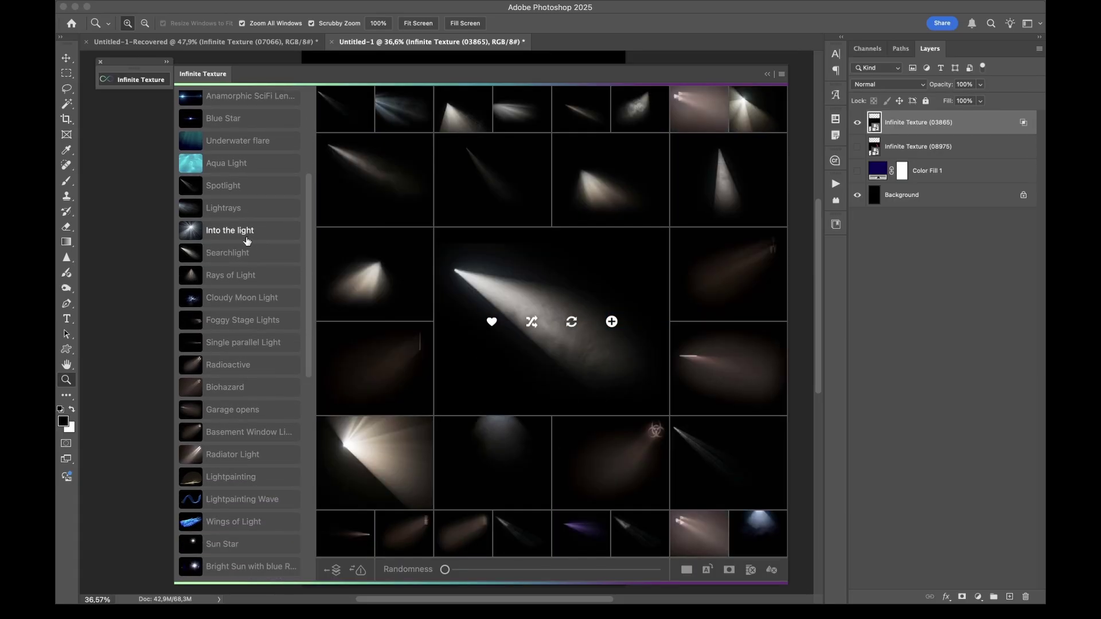
left_click(245, 236)
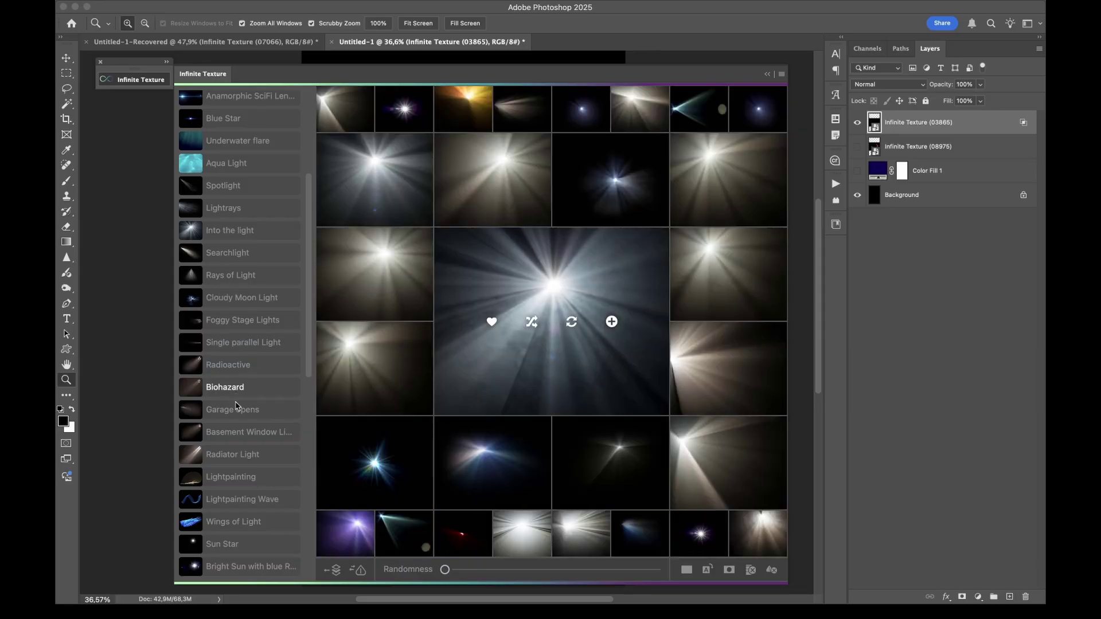
Step: Step through the Garage opens, Radiator Light, Sun Star and Sparkler light themes
left_click(232, 411)
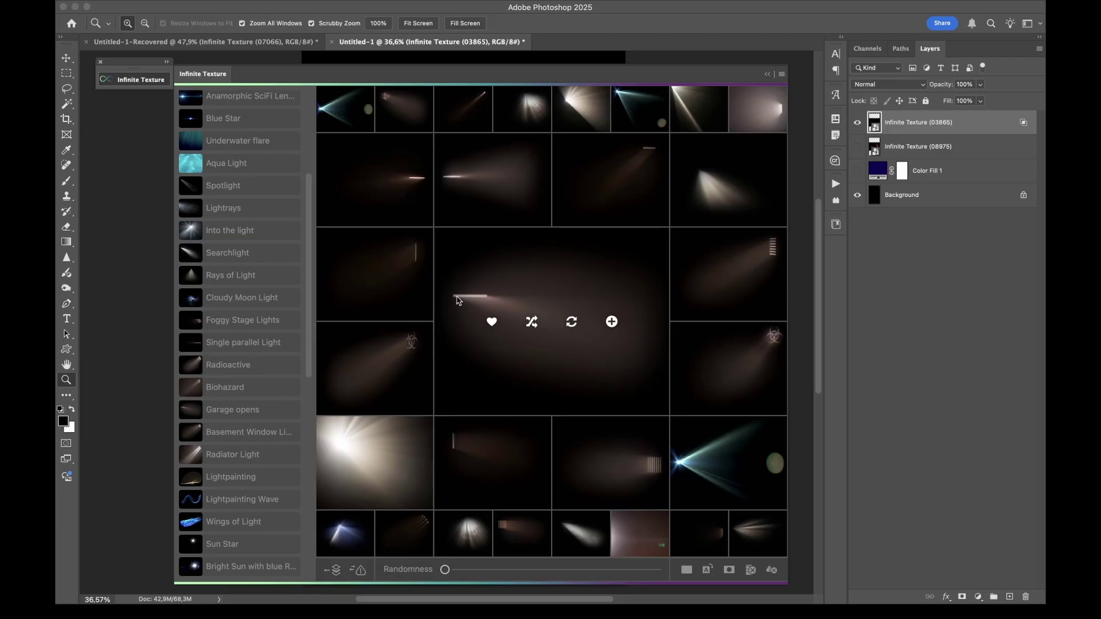
scroll(236, 412, "down", 2)
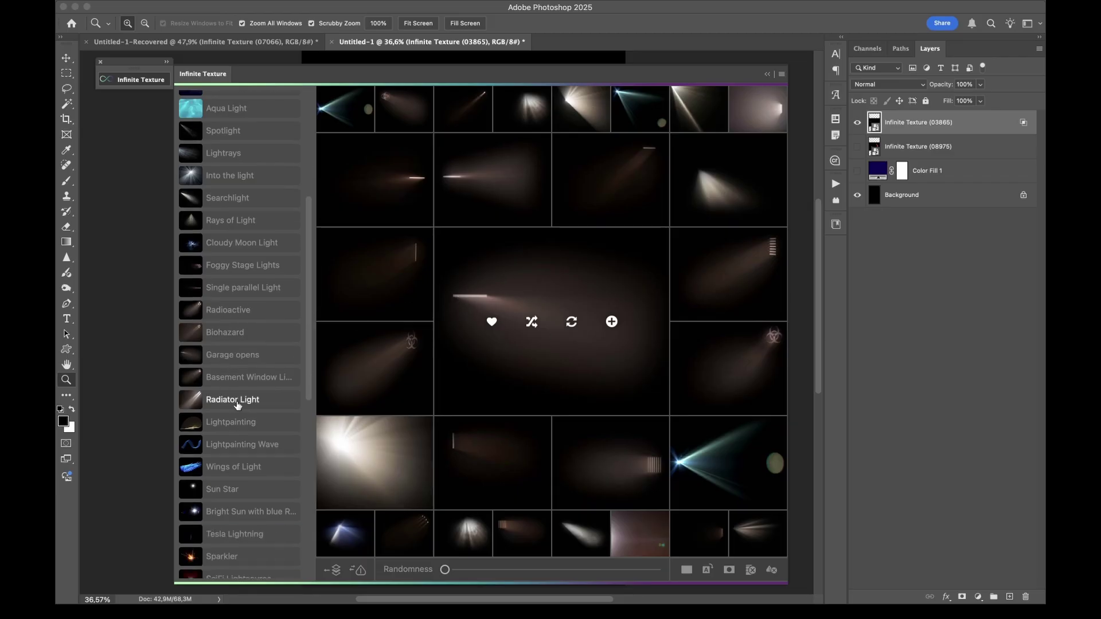
left_click(237, 401)
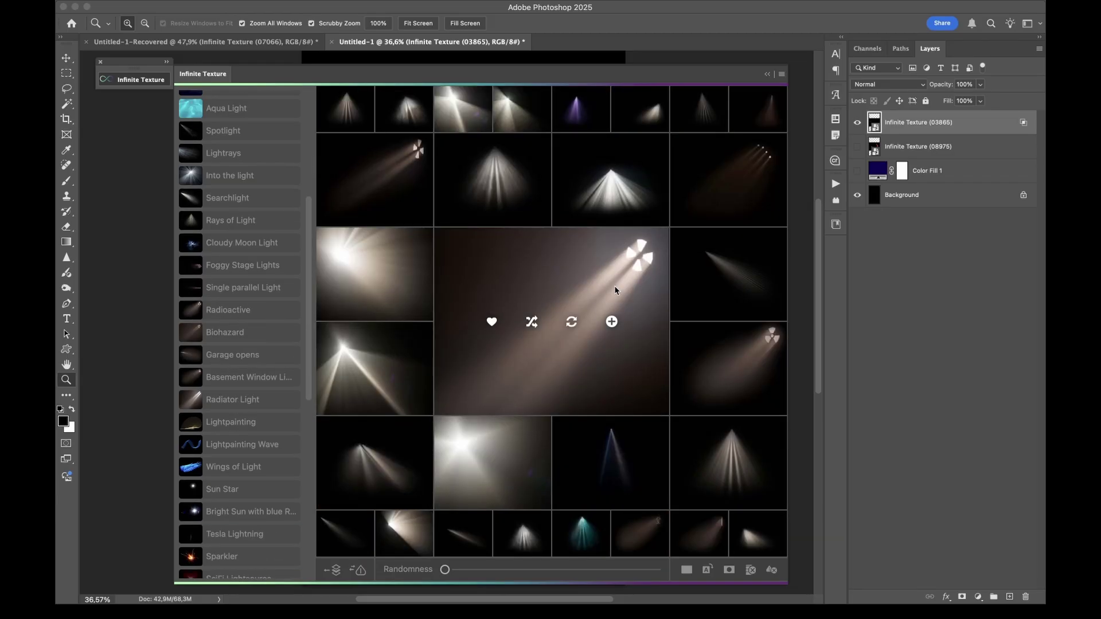
scroll(246, 314, "down", 6)
left_click(217, 337)
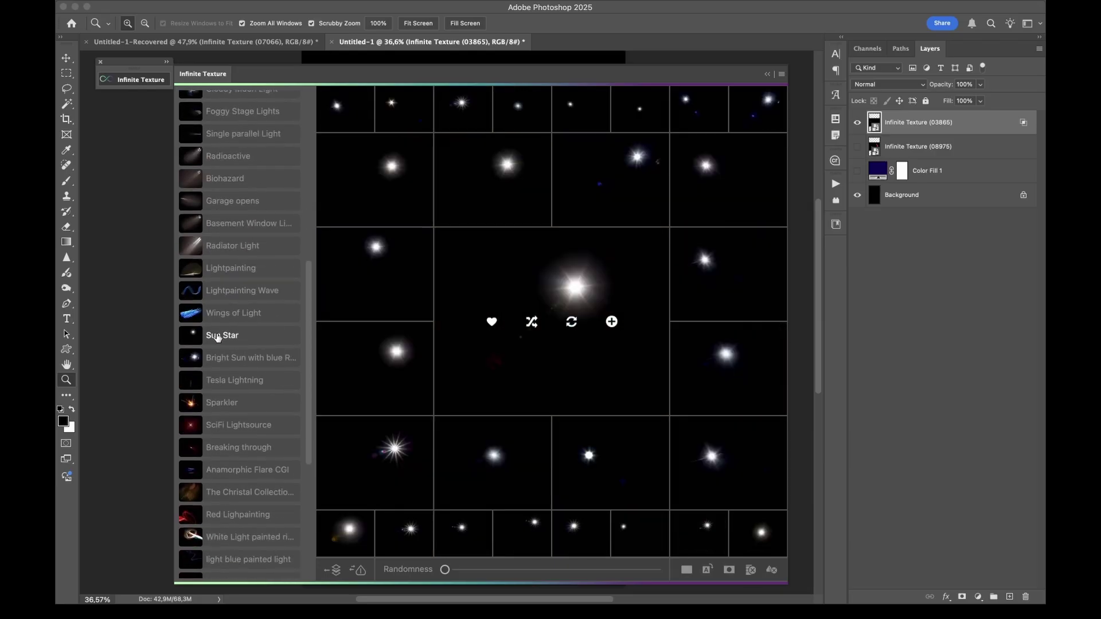
scroll(221, 340, "down", 2)
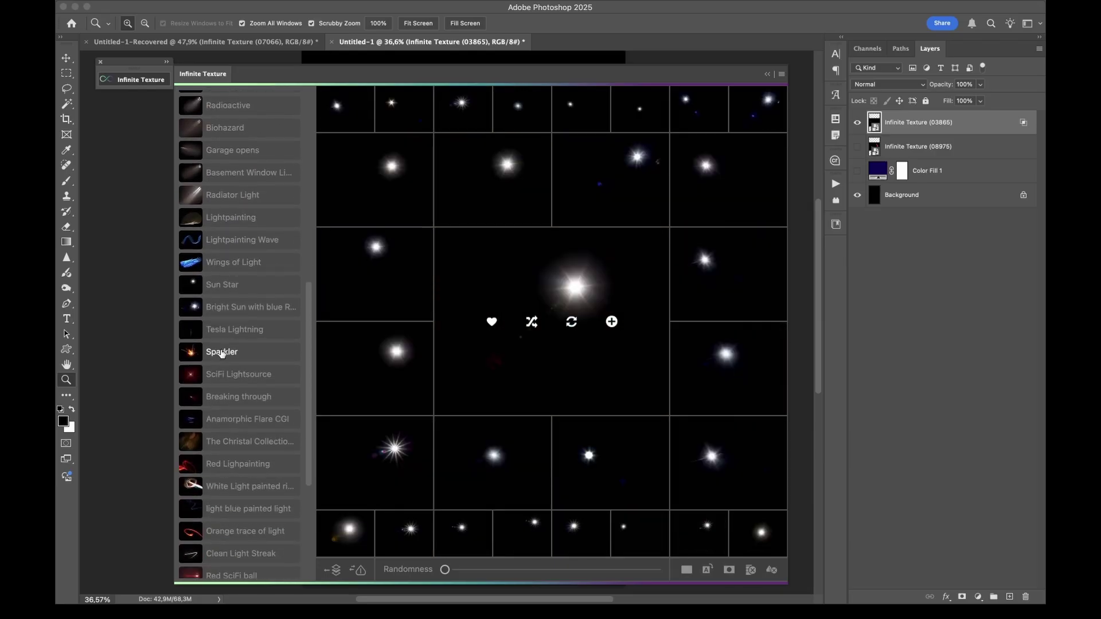
left_click(221, 351)
scroll(221, 352, "up", 18)
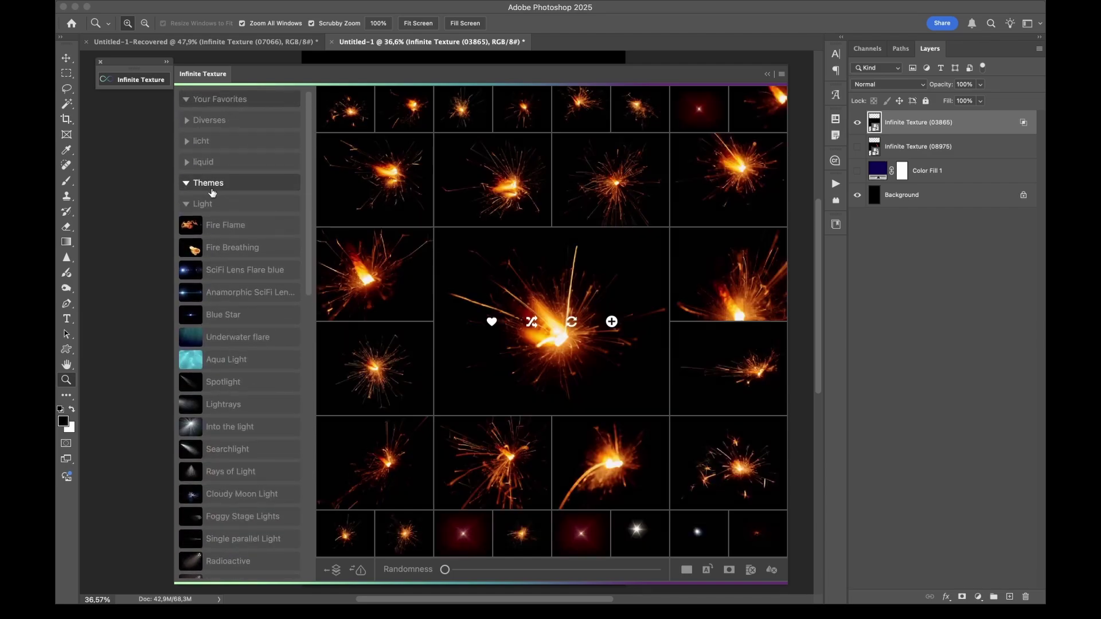
Step: Browse the theme categories to Backdrops > Rusty Wall and add the centre rusty wall texture as a layer
left_click(202, 204)
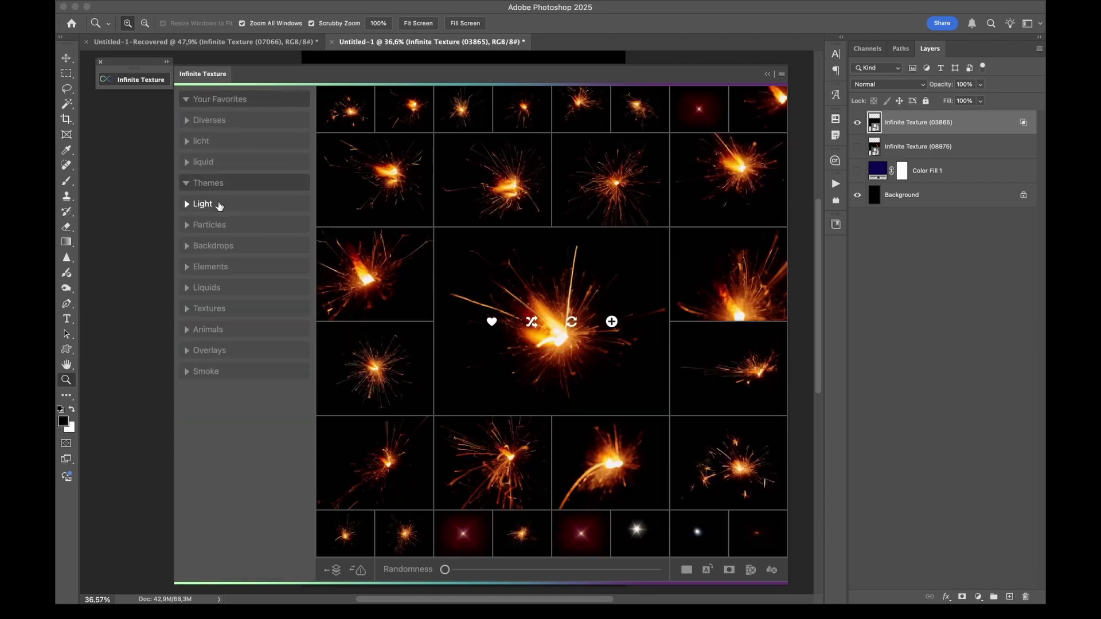
left_click(220, 225)
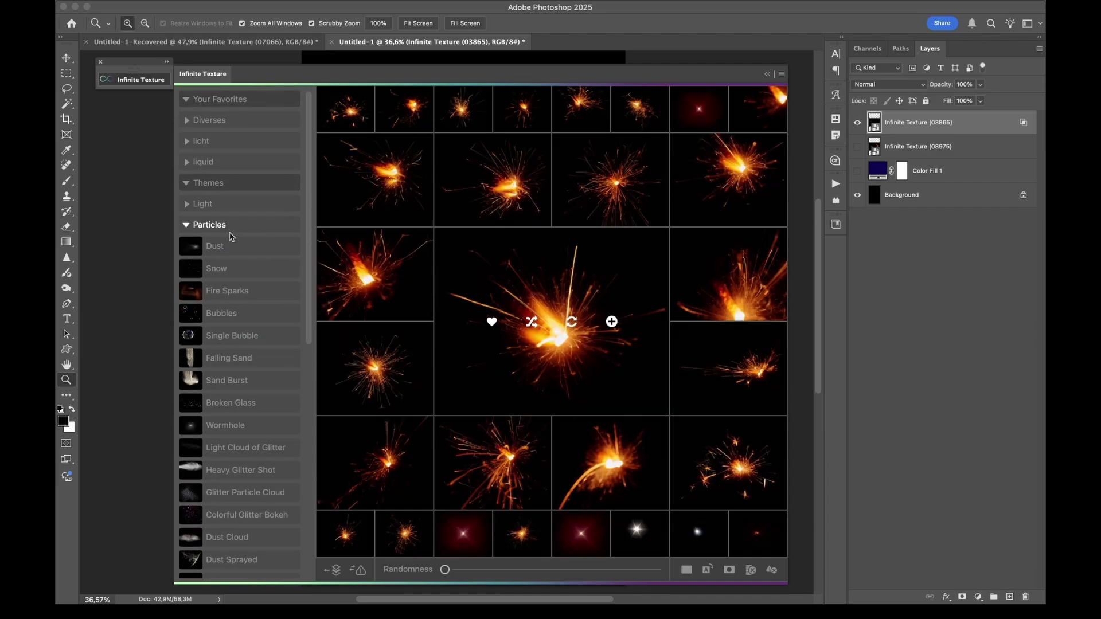
scroll(226, 375, "down", 10)
scroll(226, 378, "down", 1)
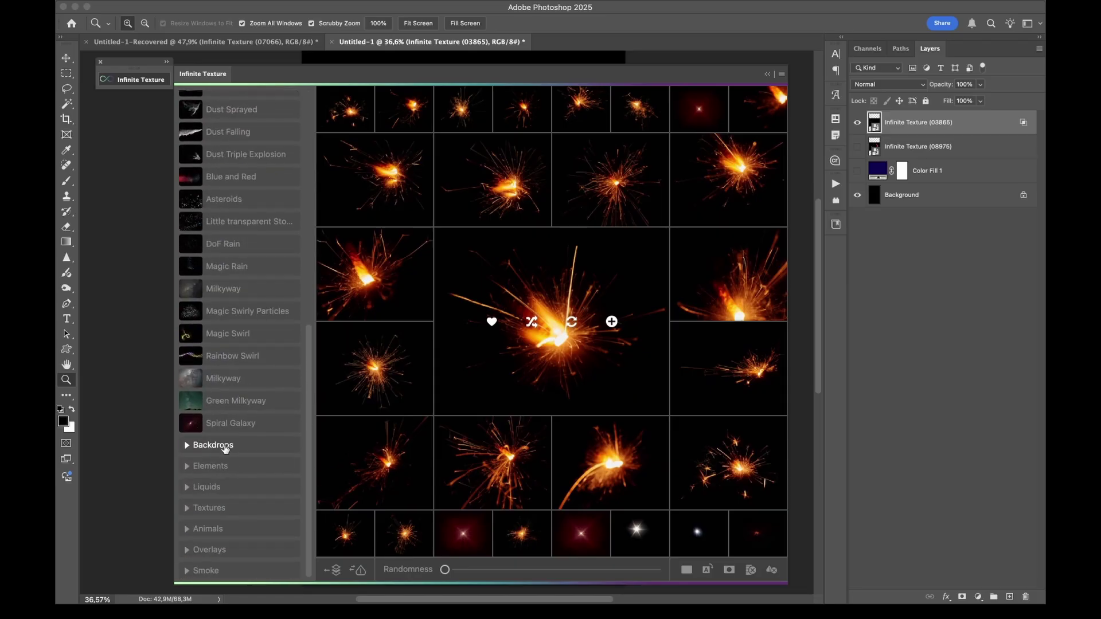
scroll(226, 449, "up", 12)
left_click(221, 225)
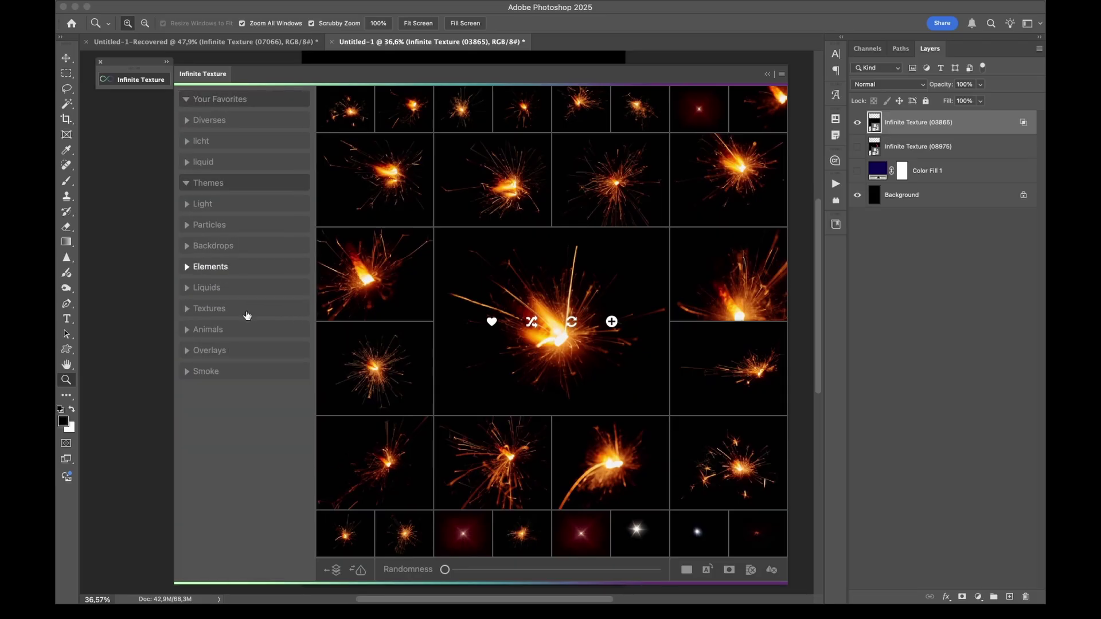
left_click(228, 249)
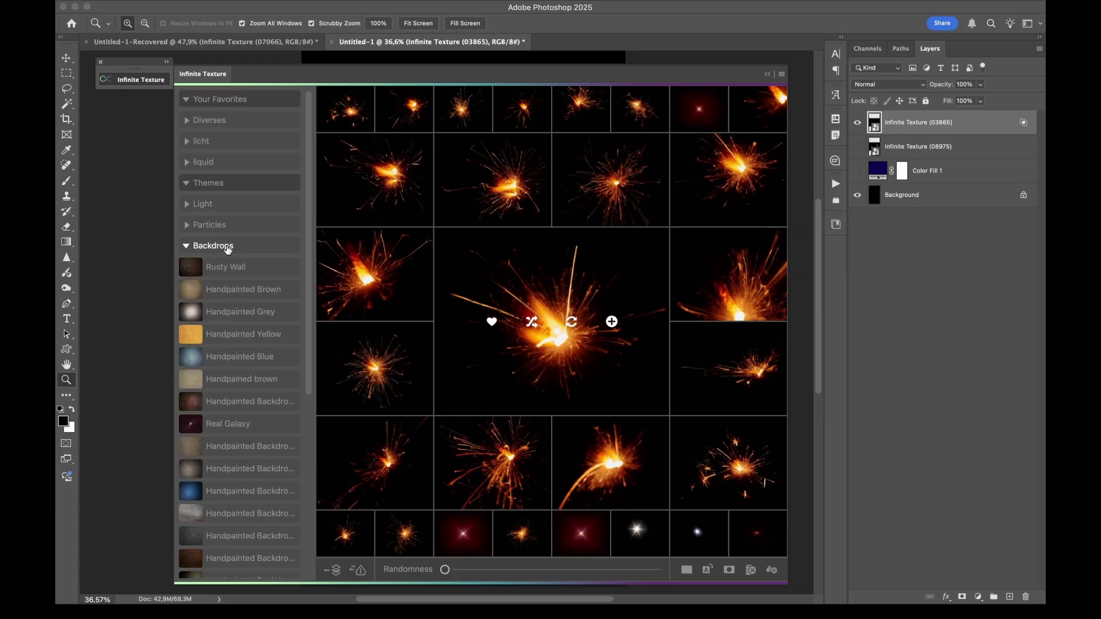
left_click(228, 266)
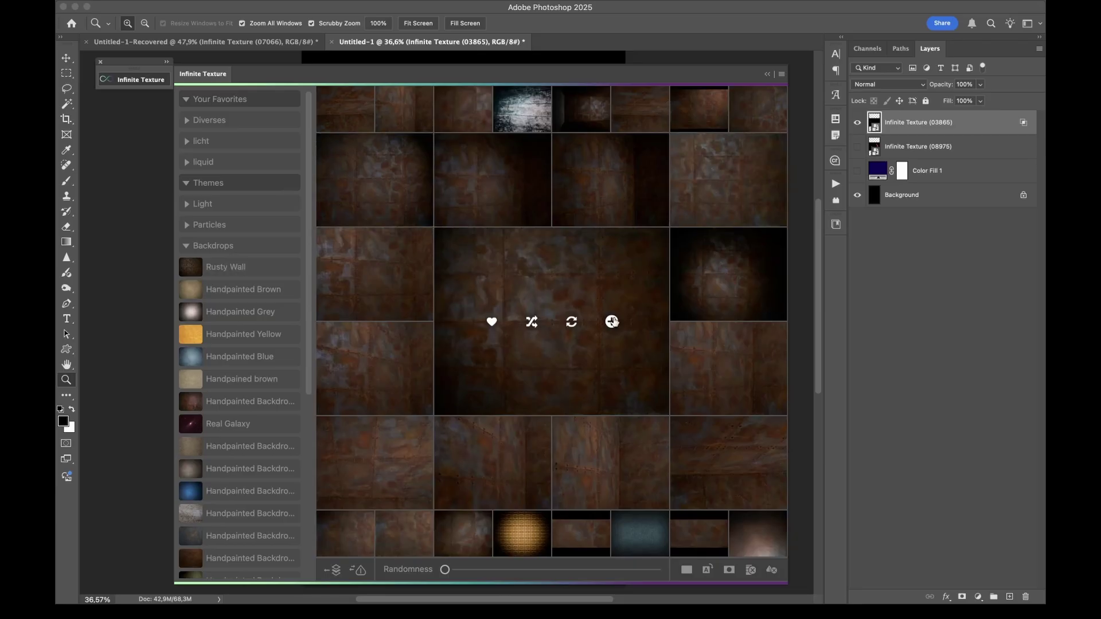
left_click(612, 322)
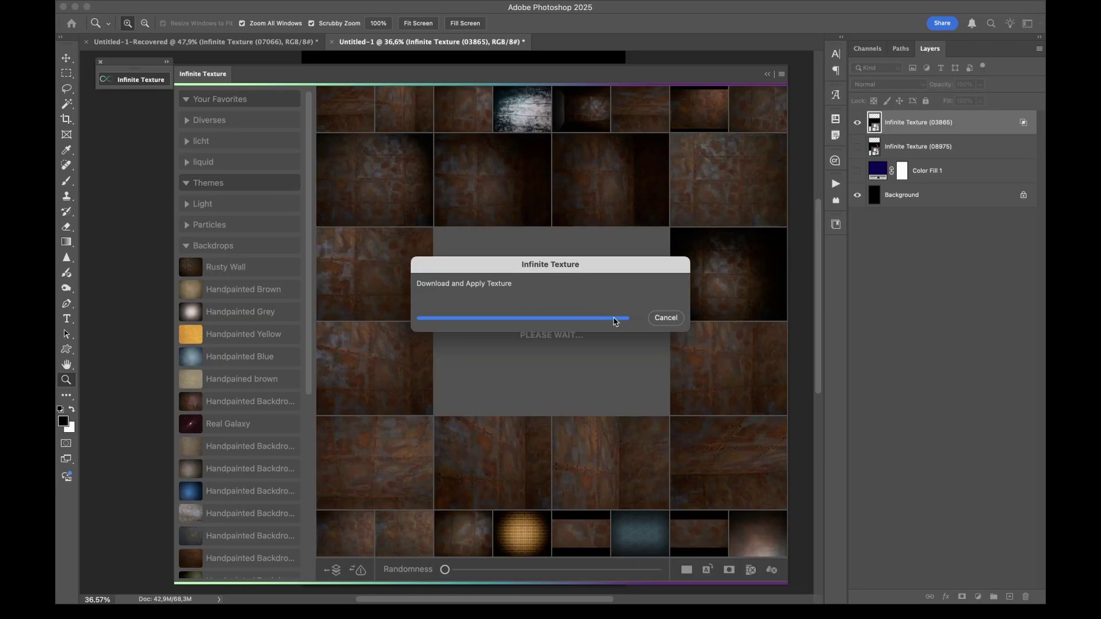
Step: Zoom in to inspect the rusty wall band on the canvas, then hide Infinite Texture (03865)
left_click(148, 86)
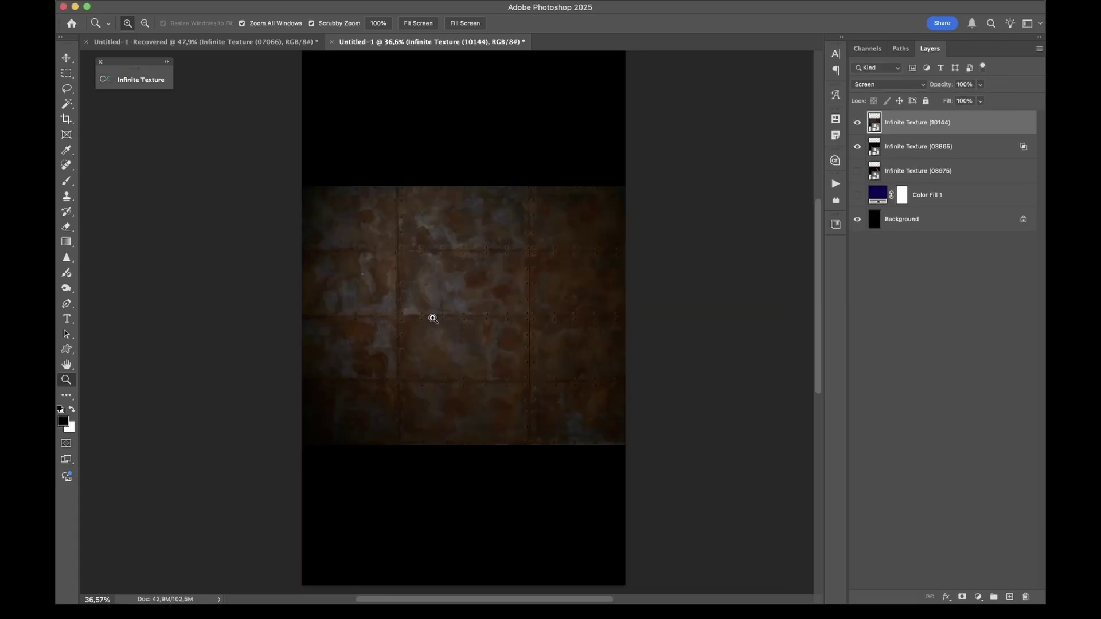
left_click_drag(433, 319, 537, 259)
scroll(538, 258, "up", 5)
left_click_drag(521, 342, 434, 462)
scroll(460, 426, "down", 5)
scroll(434, 462, "down", 5)
mouse_move(546, 305)
left_mouse_down()
mouse_move(501, 351)
mouse_move(597, 307)
mouse_move(562, 318)
left_mouse_up()
scroll(521, 336, "up", 2)
scroll(562, 318, "right", 2)
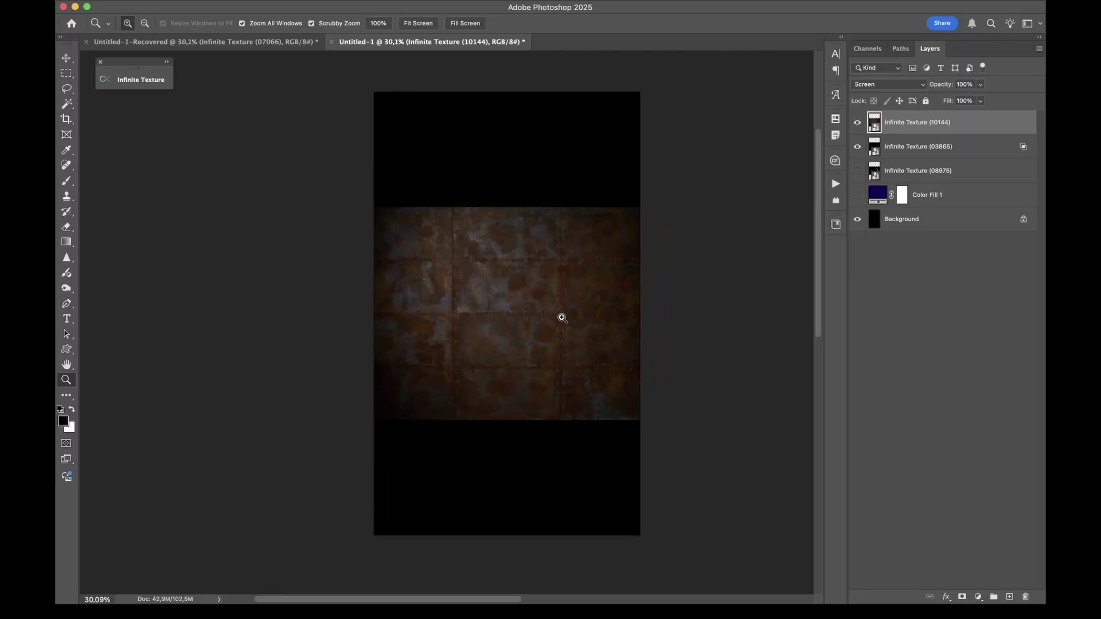
left_click(857, 148)
Step: Add the centre rusty texture again using the fill apply option, covering the whole canvas
left_click(141, 80)
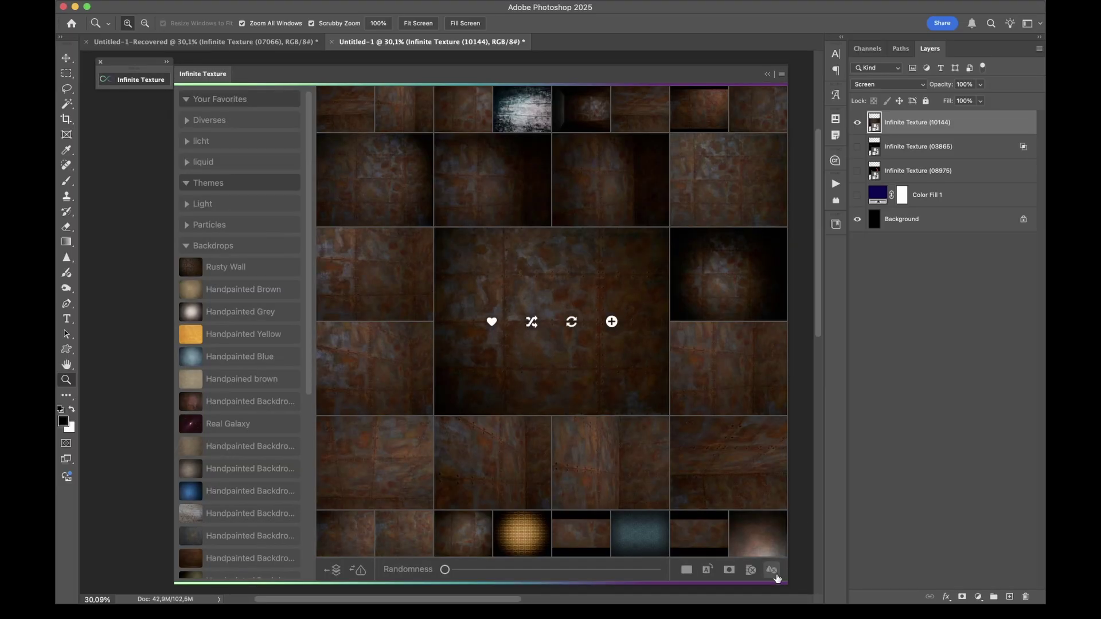
left_click(687, 572)
left_click(611, 322)
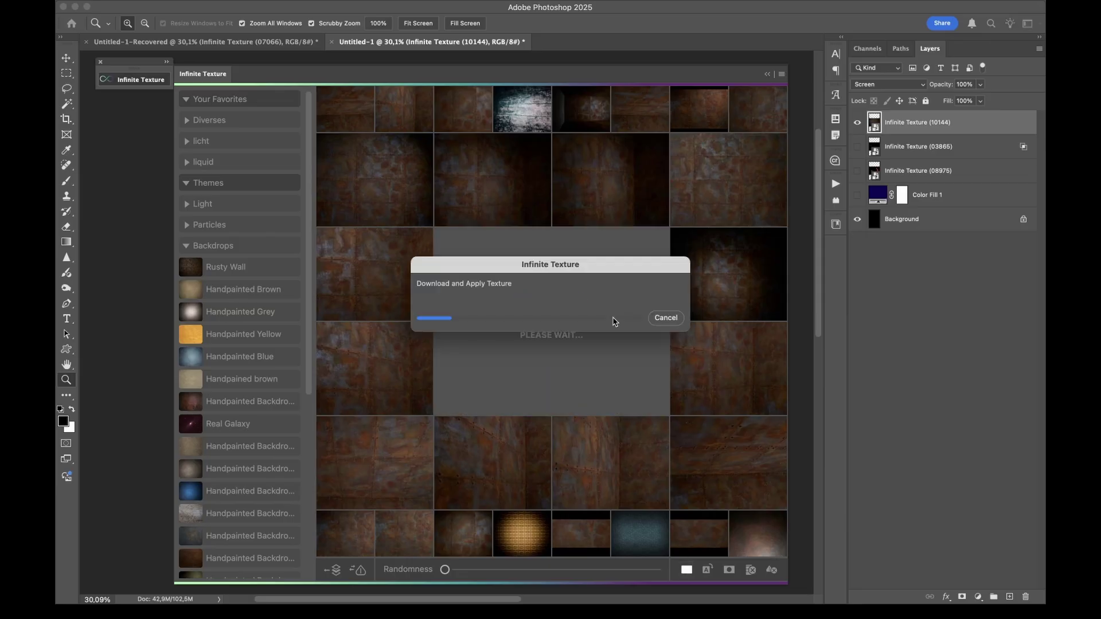
left_click(143, 80)
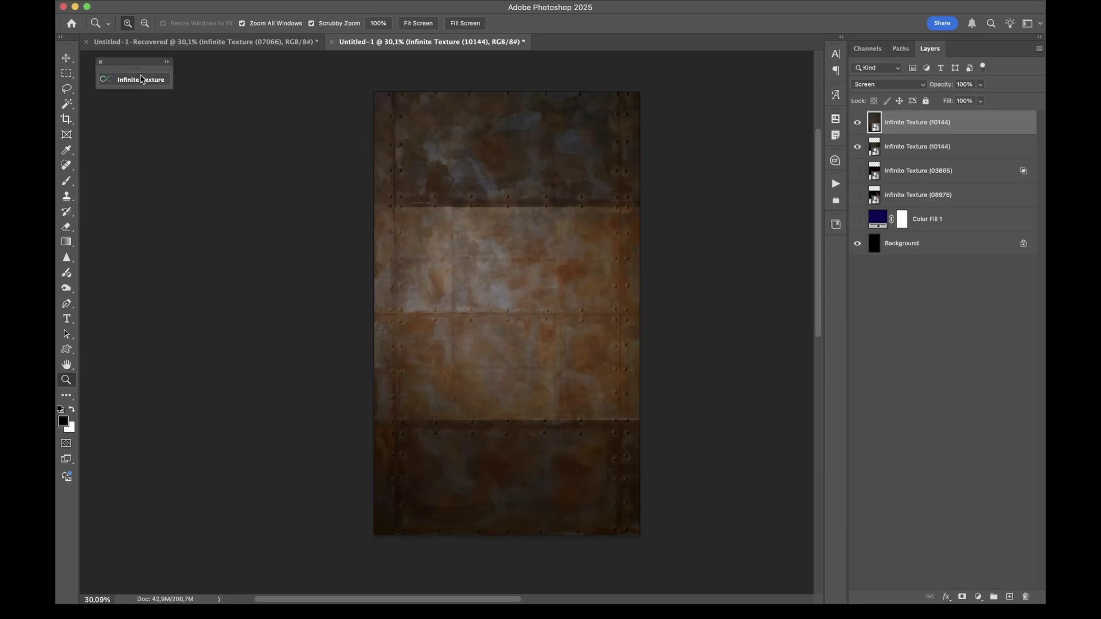
Step: Toggle the two rusty layers' visibility to compare them, leaving both rusty layers hidden
left_click(858, 148)
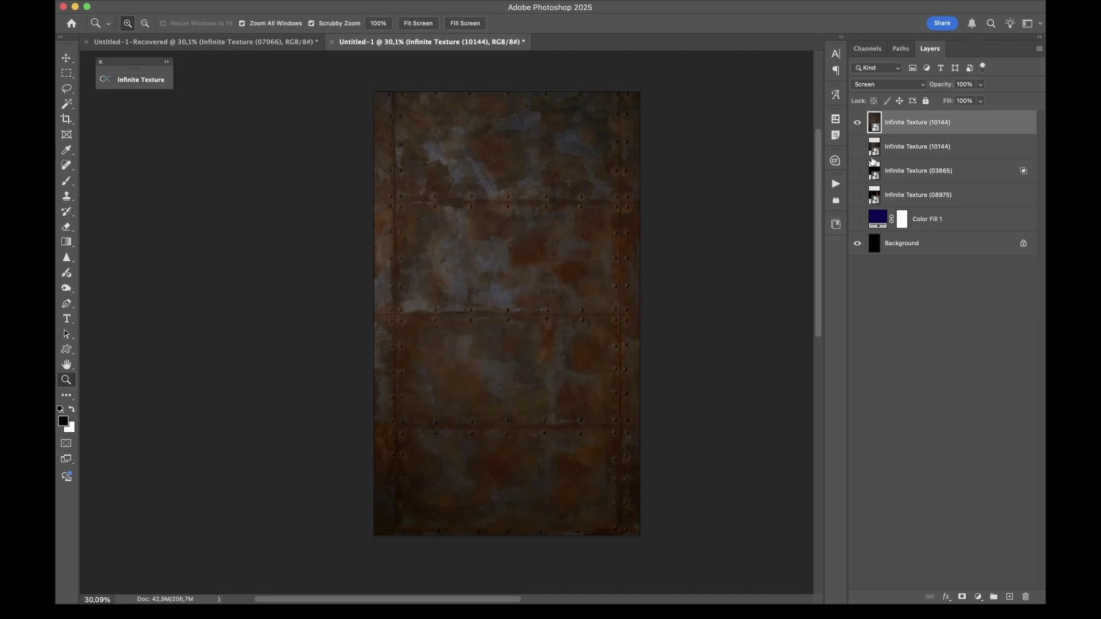
left_click(857, 122)
left_click(858, 148)
left_click(858, 149)
left_click(857, 122)
Step: Add a third rusty riveted-wall layer using a different apply option
left_click(857, 122)
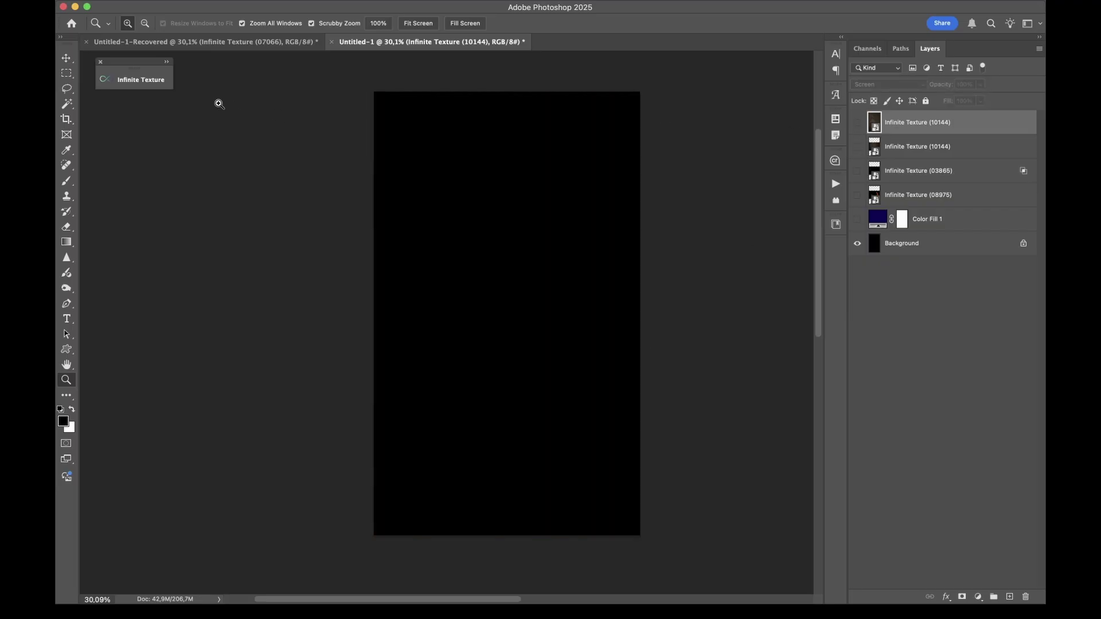
left_click(136, 79)
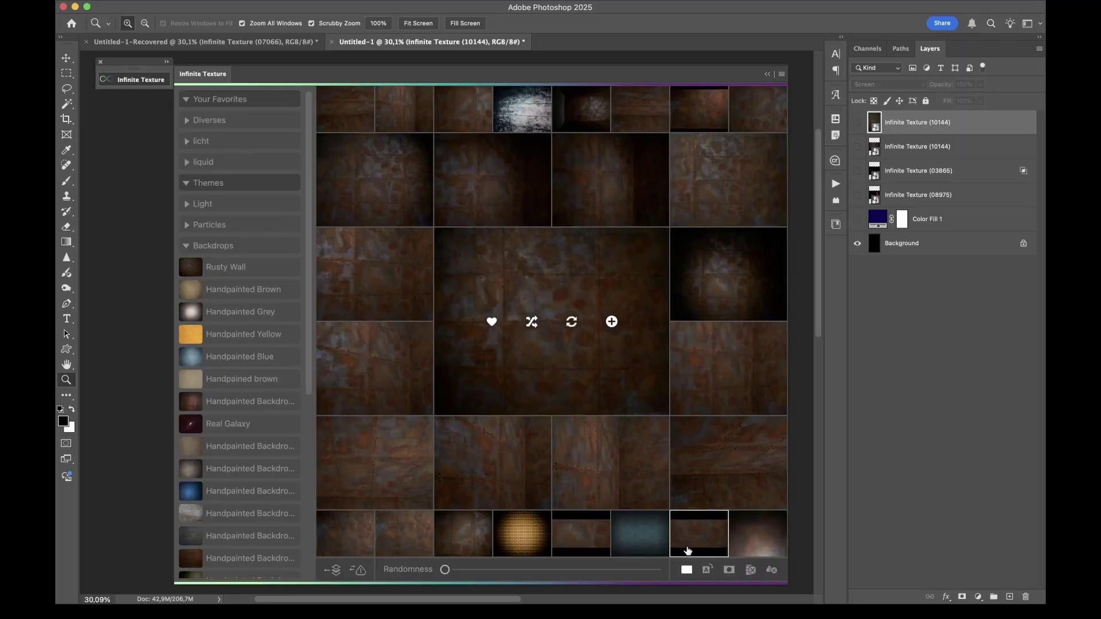
left_click(708, 572)
left_click(612, 322)
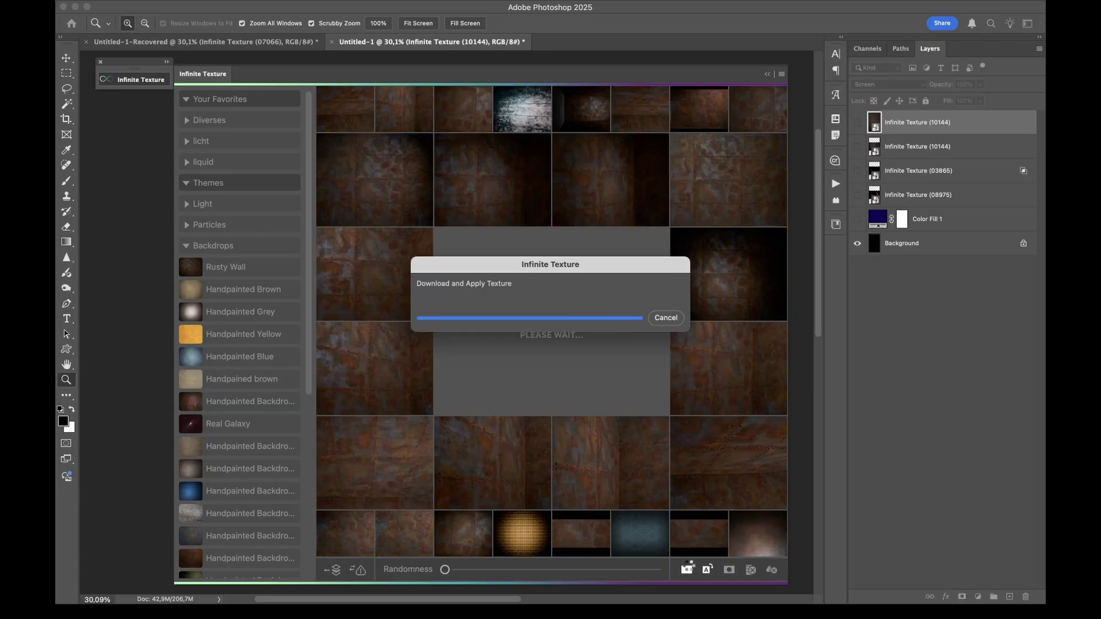
left_click(132, 80)
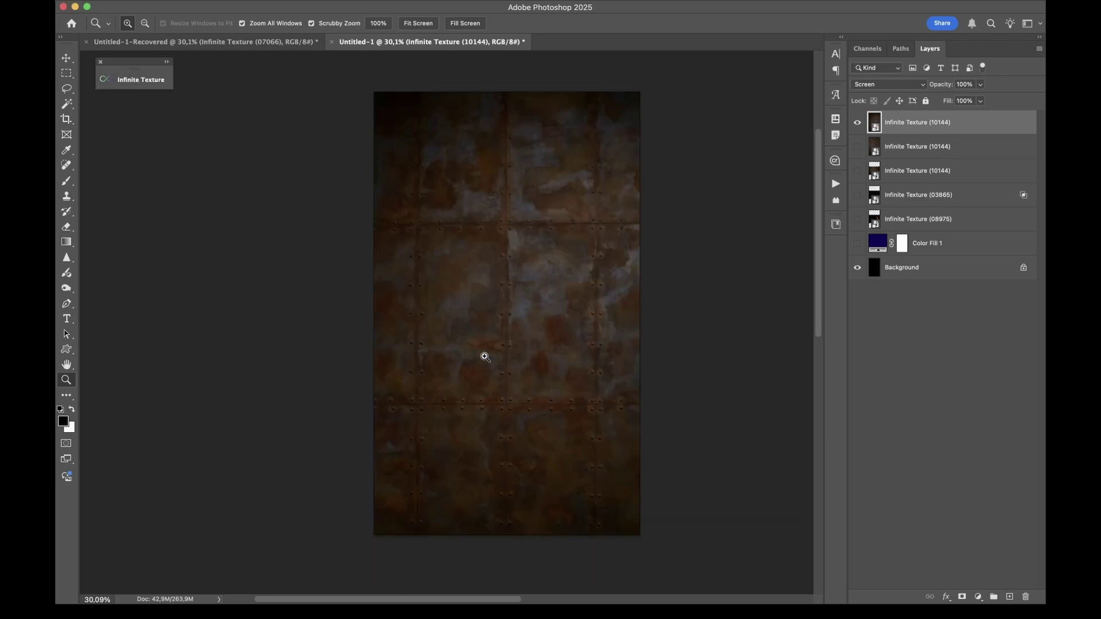
Step: Compare the top and second rusty layers by toggling visibility, leaving the top one hidden
left_click(857, 123)
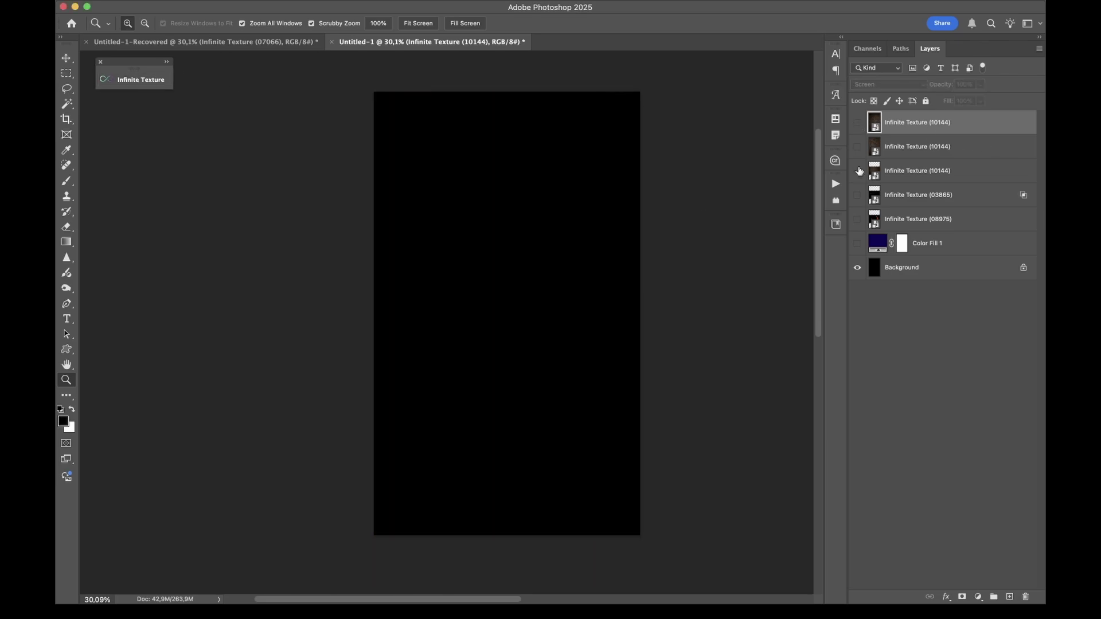
left_click(858, 147)
left_click(858, 147)
left_click(858, 122)
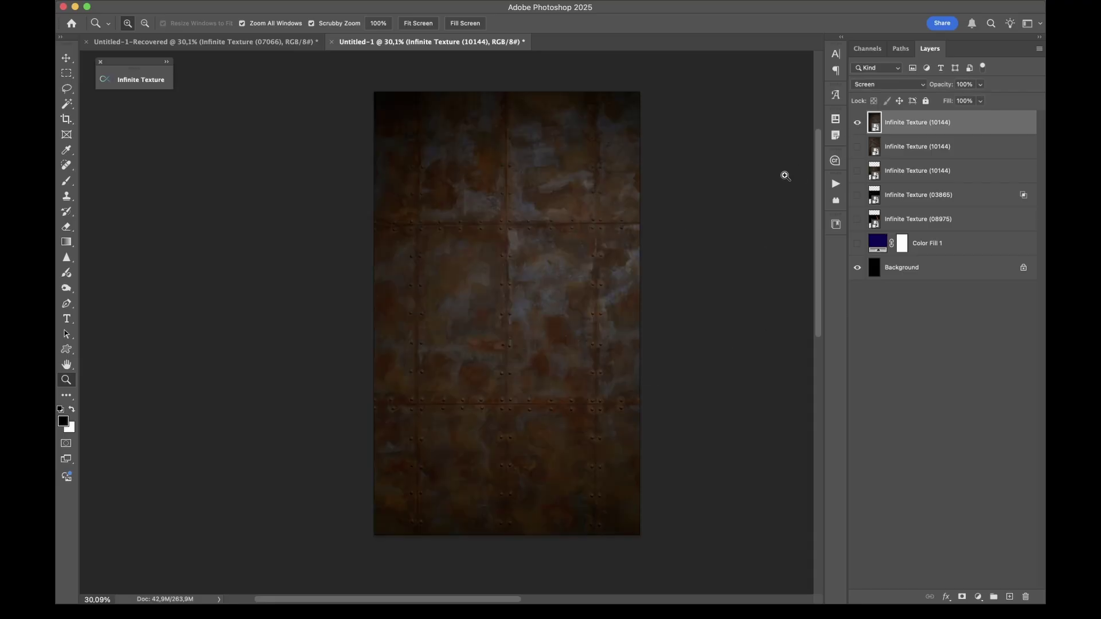
left_click(857, 122)
left_click(150, 79)
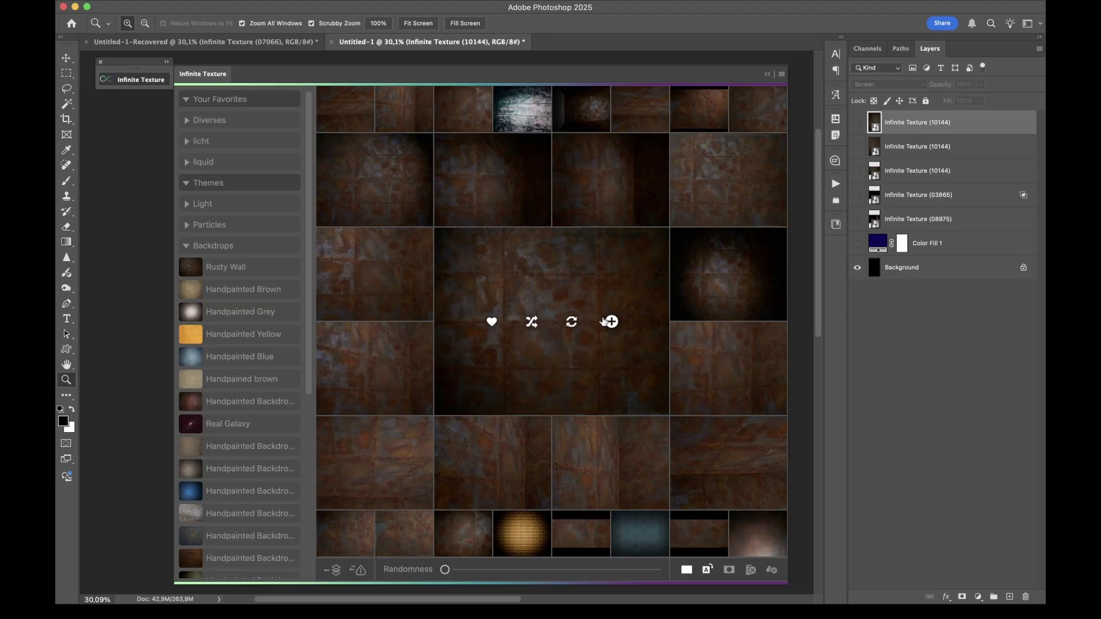
Step: Add a fourth rusty texture with a layer mask and brush black into the mask over the left-middle area
left_click(731, 571)
left_click(612, 322)
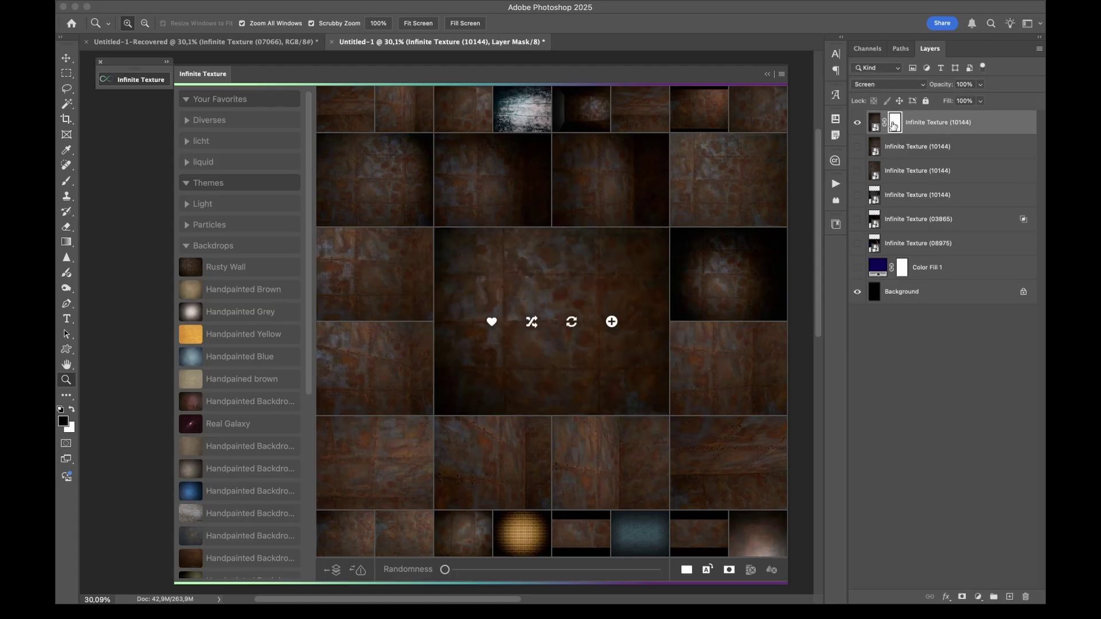
left_click(152, 83)
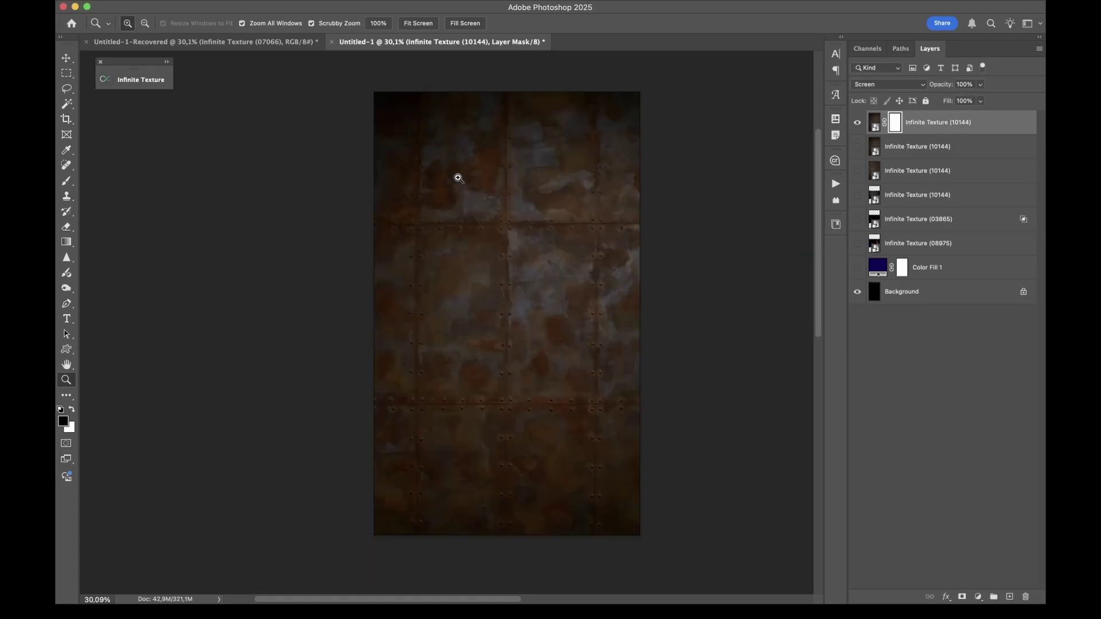
key("b")
mouse_move(390, 281)
left_mouse_down()
mouse_move(470, 175)
mouse_move(400, 293)
mouse_move(351, 416)
mouse_move(533, 205)
mouse_move(379, 406)
mouse_move(429, 194)
mouse_move(347, 332)
left_mouse_up()
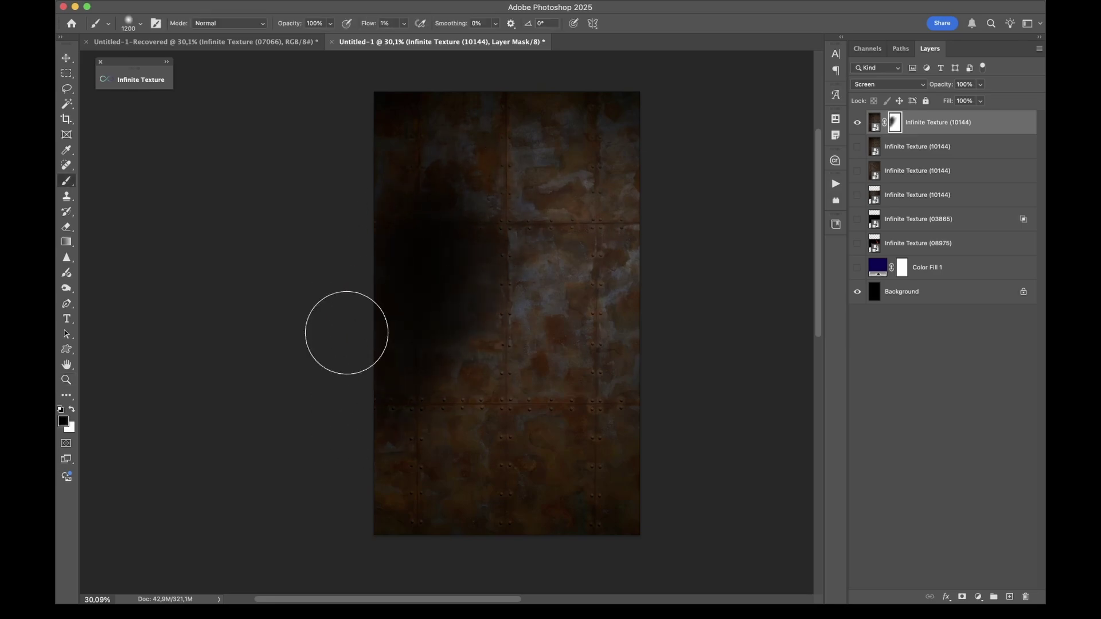
Step: Add the centre Rusty Wall tile as another masked Infinite Texture (10144) layer on top
left_click(143, 80)
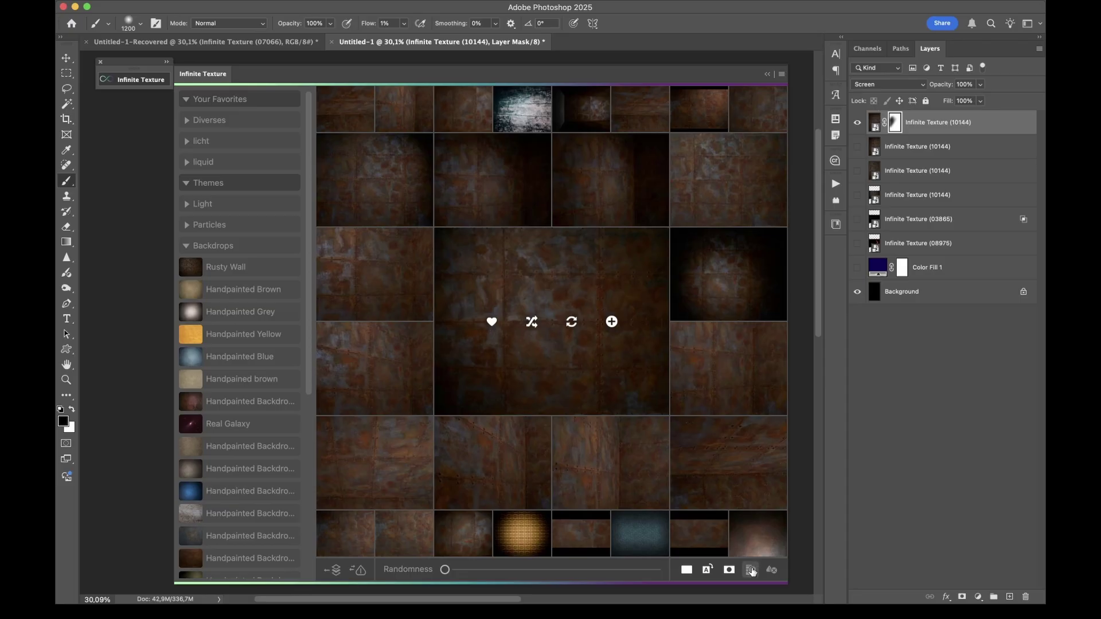
left_click(612, 323)
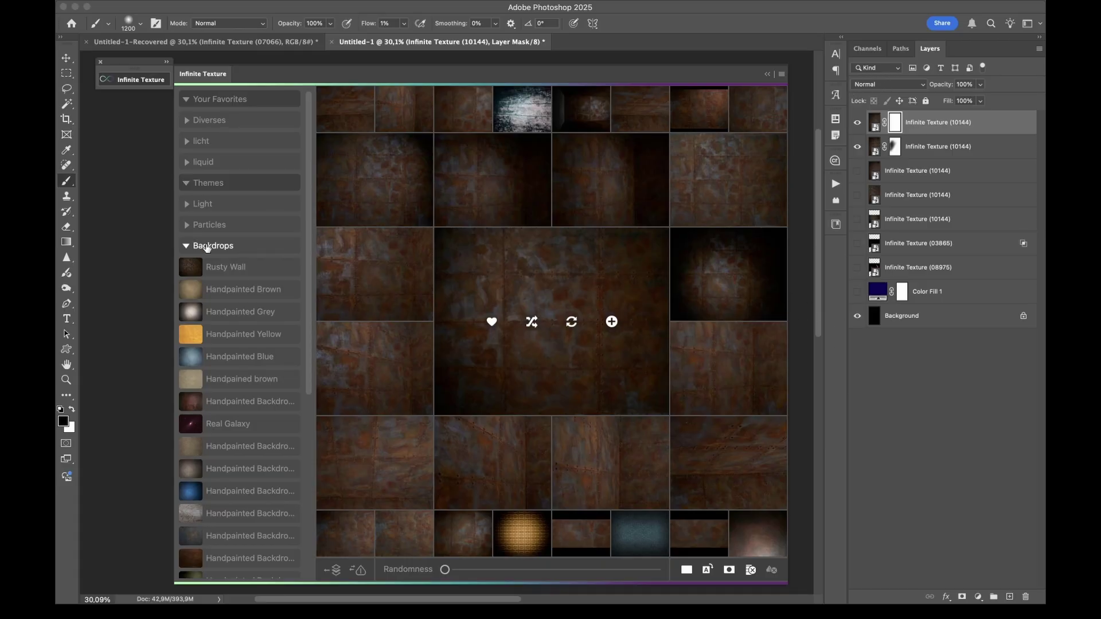
Step: From Liquids, add the centre milk splash twice as Infinite Texture (01902) layers, then hide the top four layers
left_click(210, 247)
left_click(211, 288)
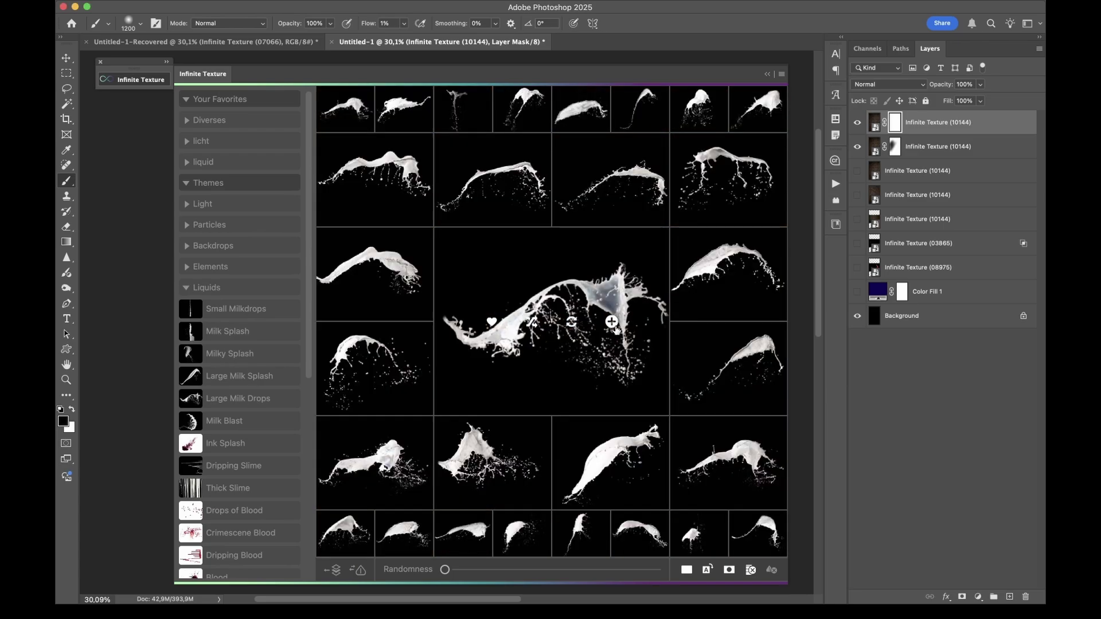
left_click(612, 323)
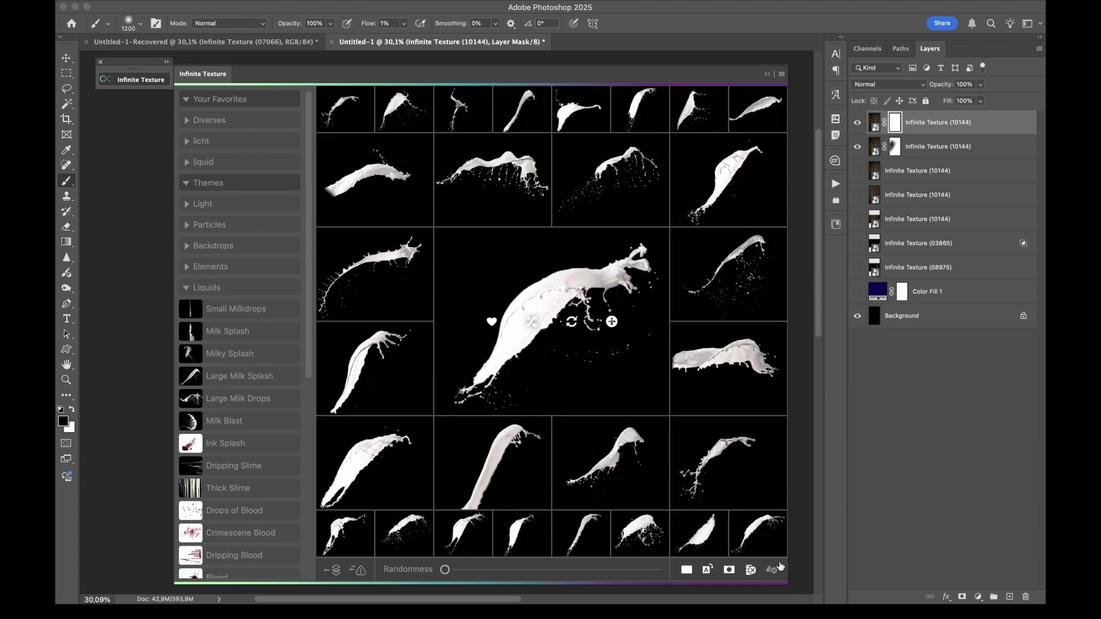
left_click(611, 322)
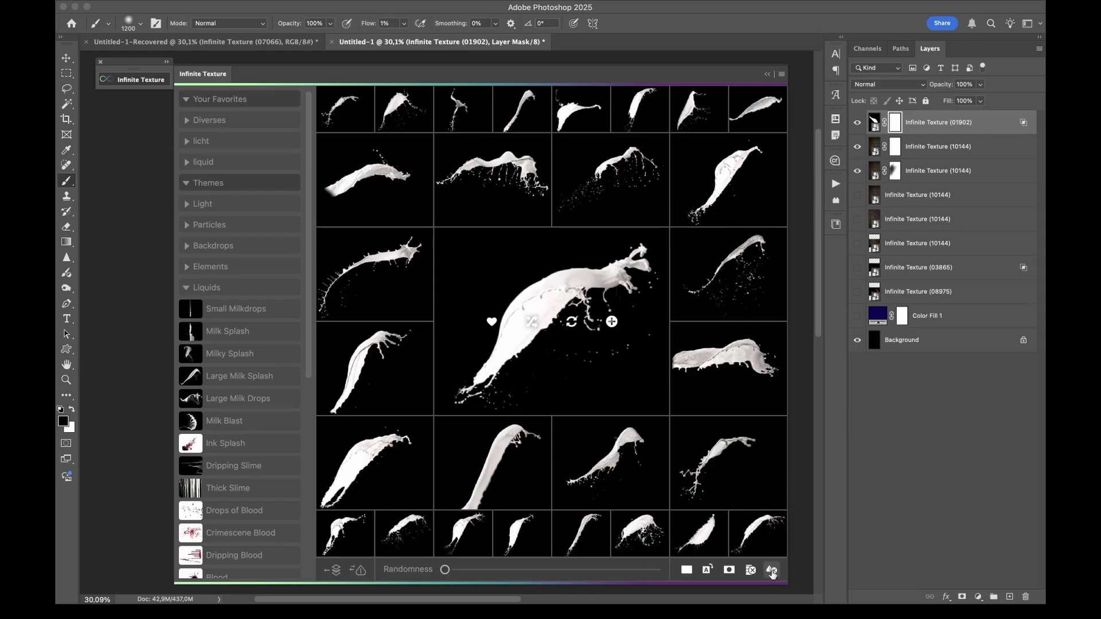
left_click(611, 322)
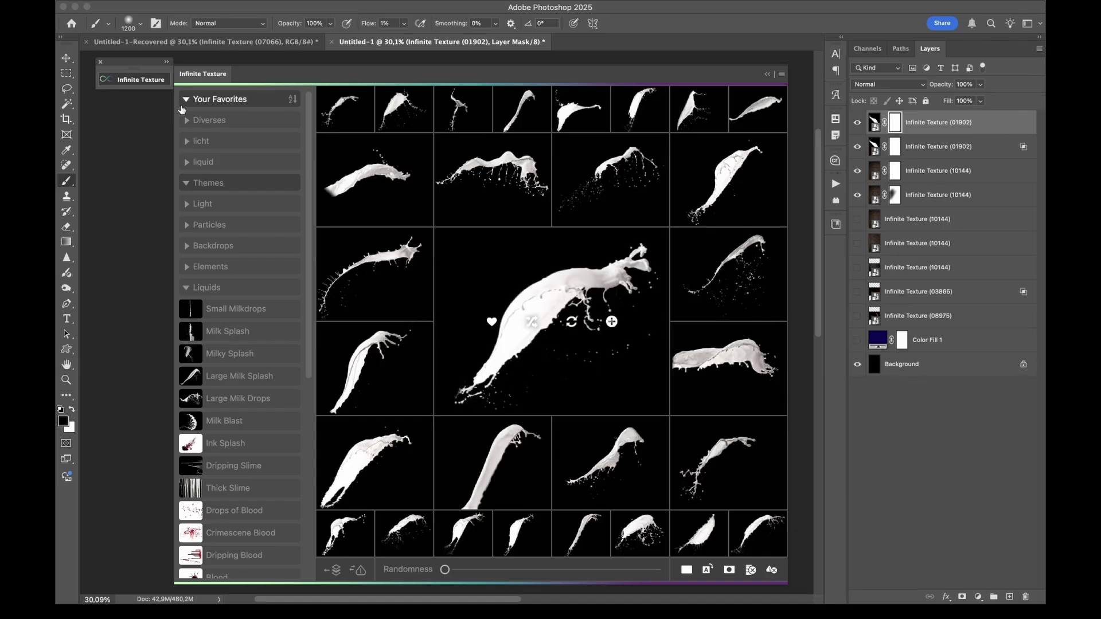
left_click(143, 83)
left_click_drag(858, 123, 857, 213)
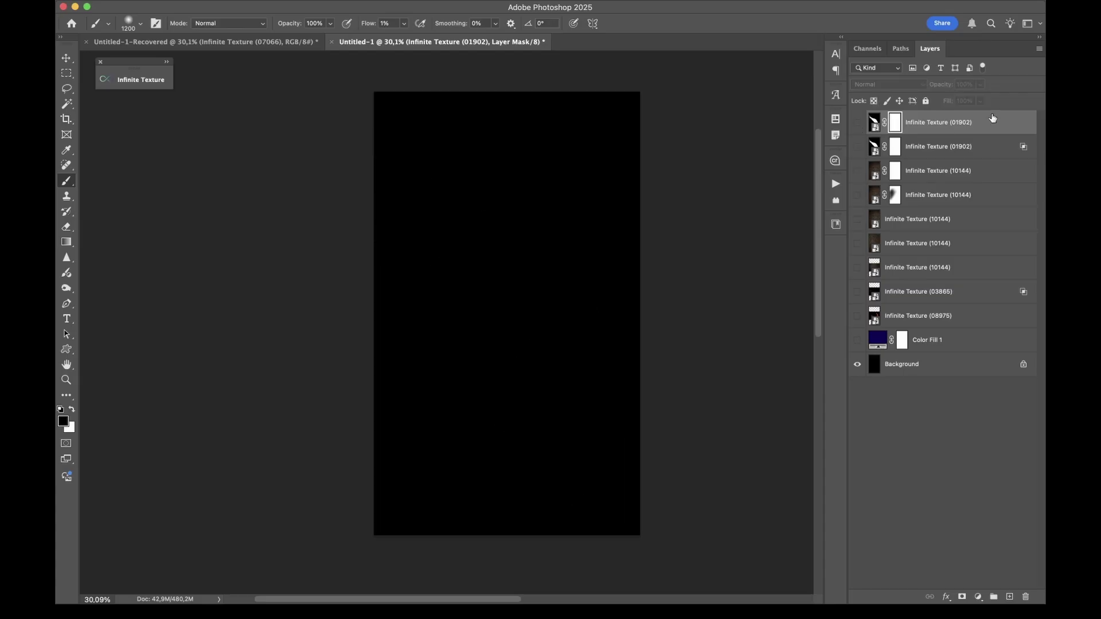
Step: Preview the top milk-splash layer, then hide it again
left_click(857, 122)
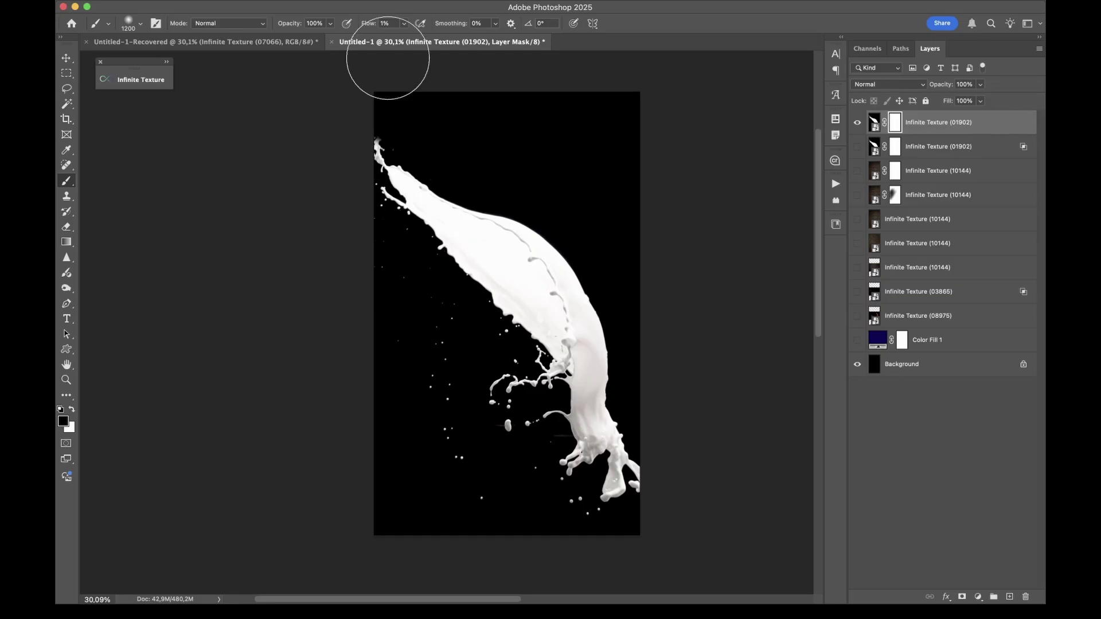
left_click(132, 80)
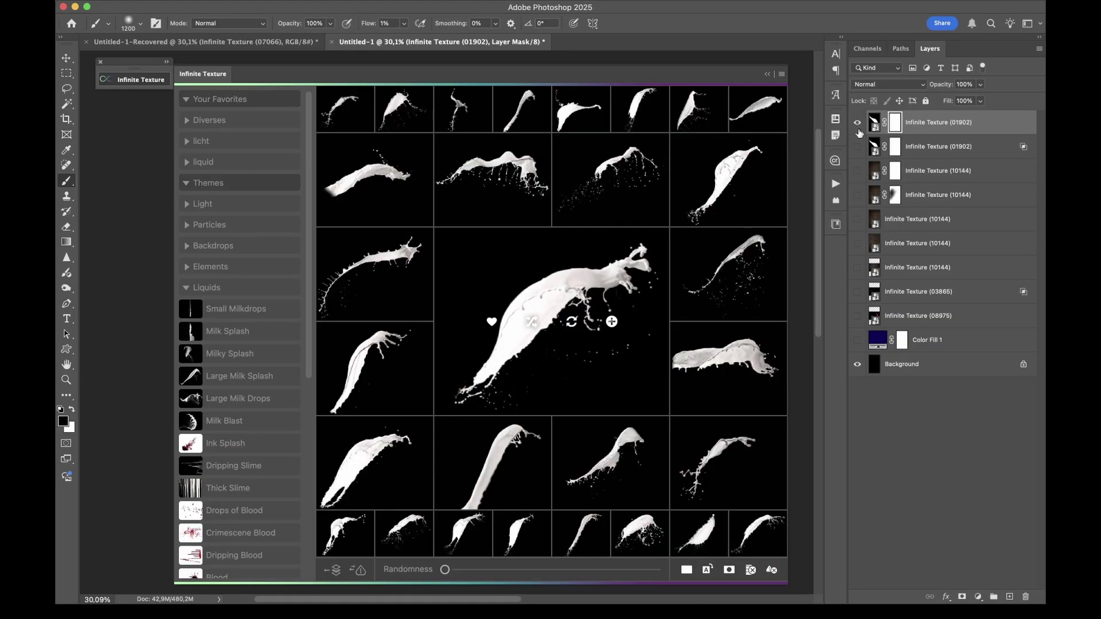
left_click(858, 122)
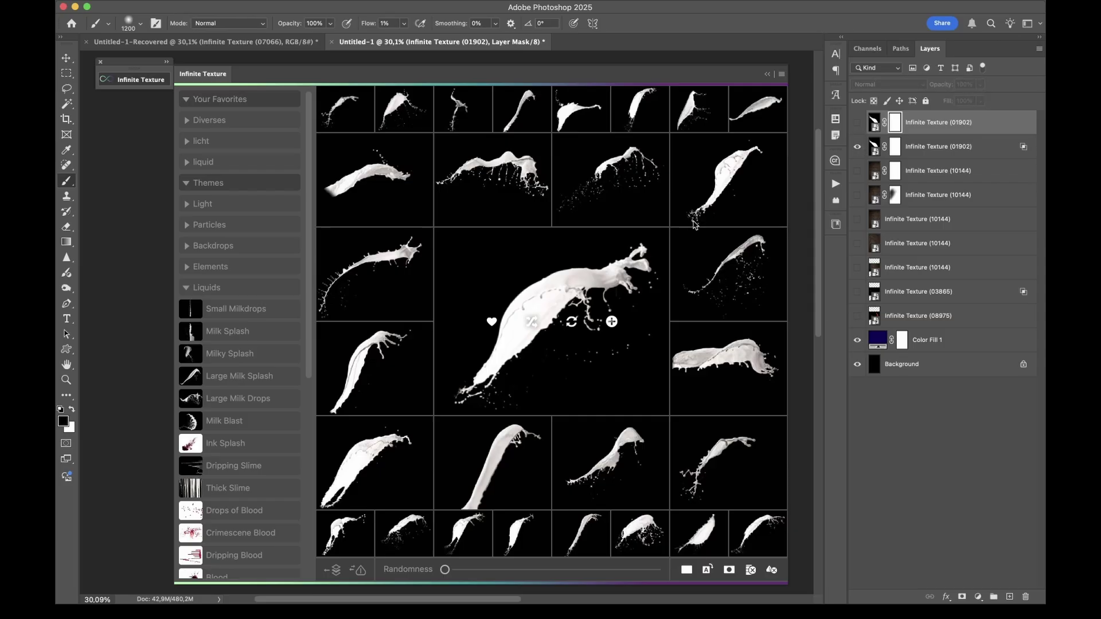
left_click(133, 80)
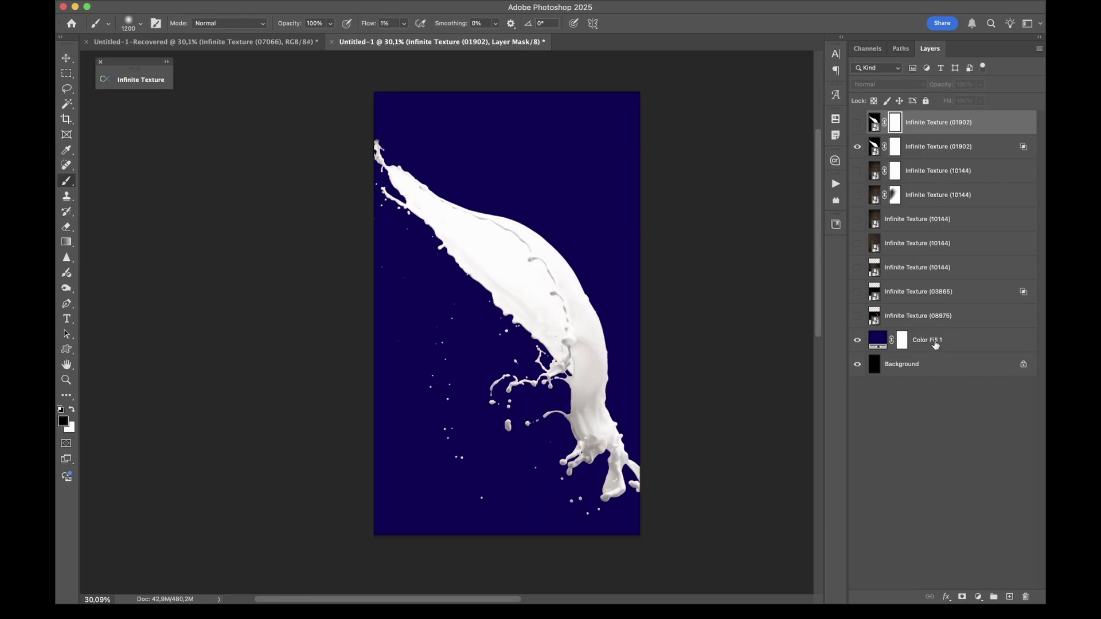
Step: Delete the layer mask from the second milk-splash layer
left_click(946, 154)
right_click(893, 148)
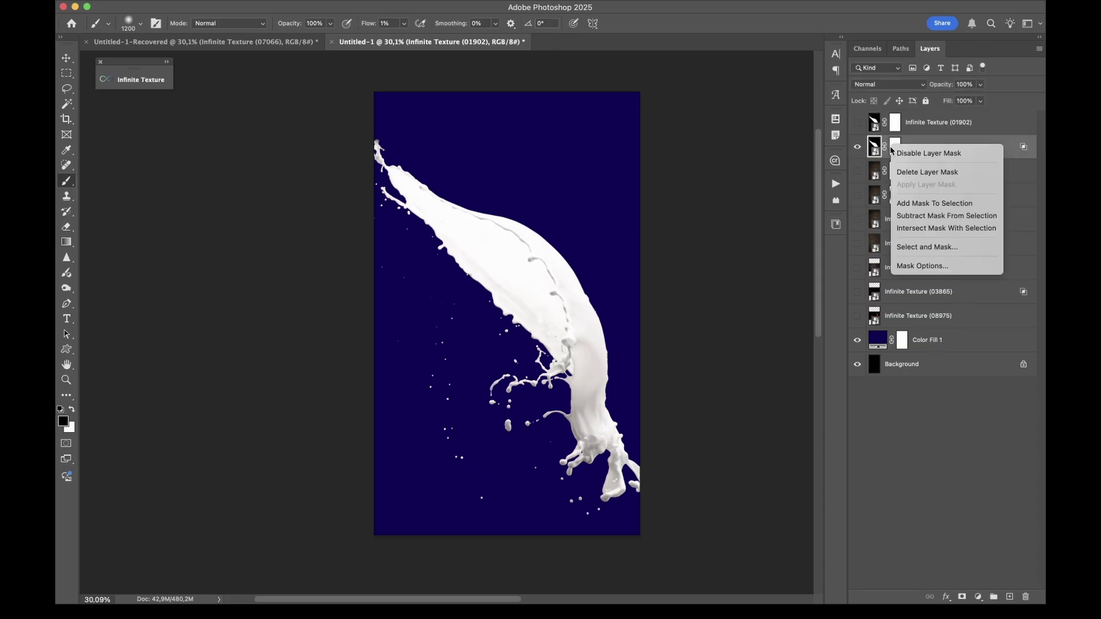
left_click(912, 174)
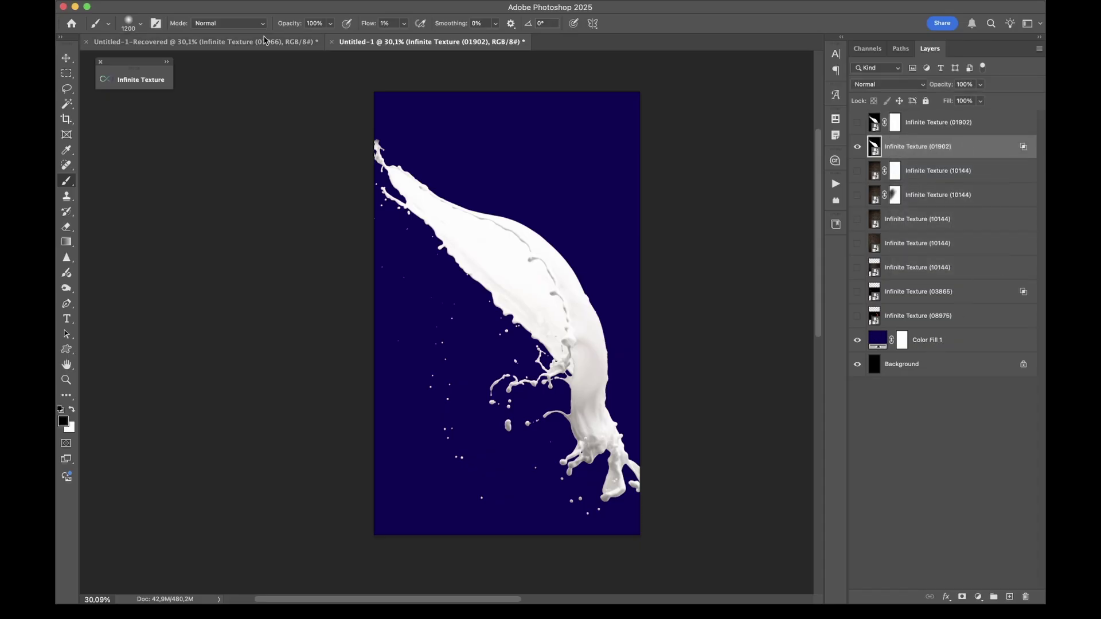
Step: Apply the milk splash texture as the second milk-splash layer's mask
left_click(144, 81)
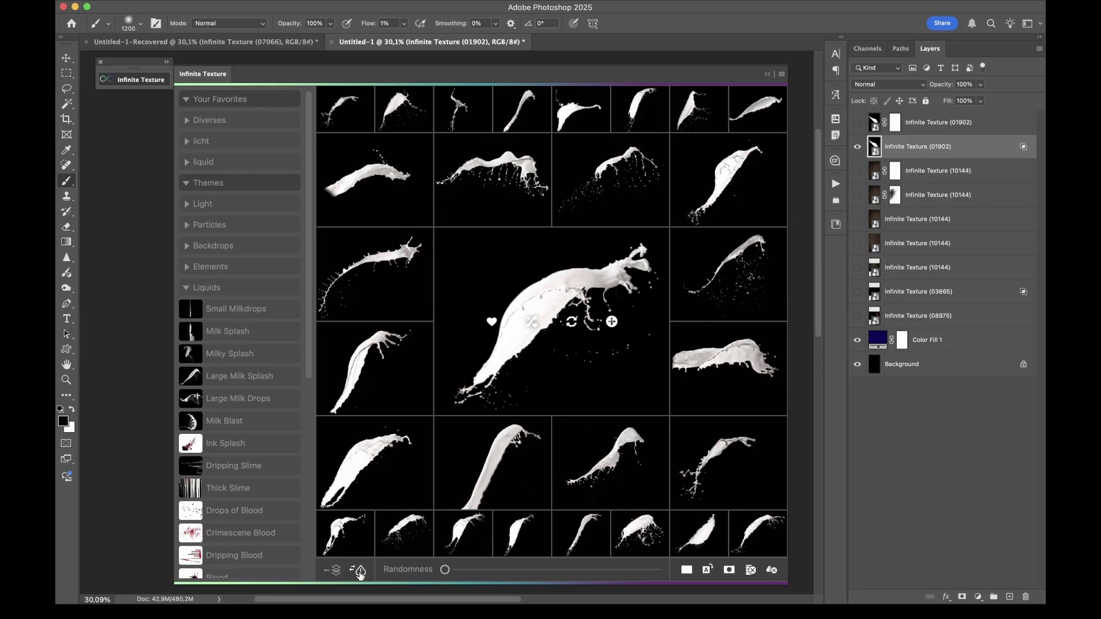
left_click(361, 571)
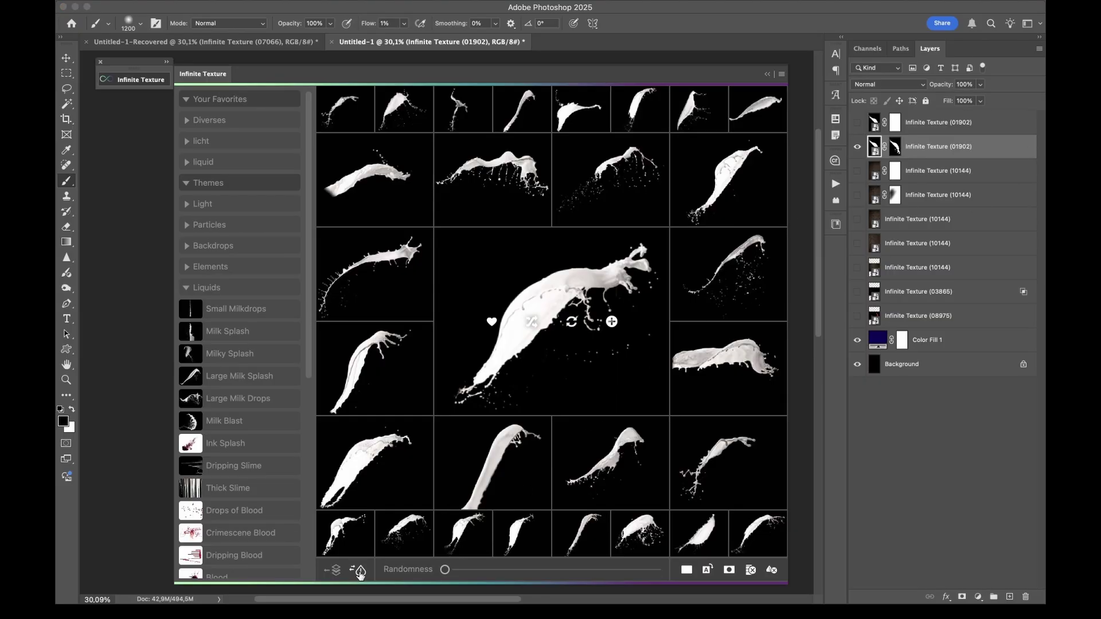
left_click(135, 79)
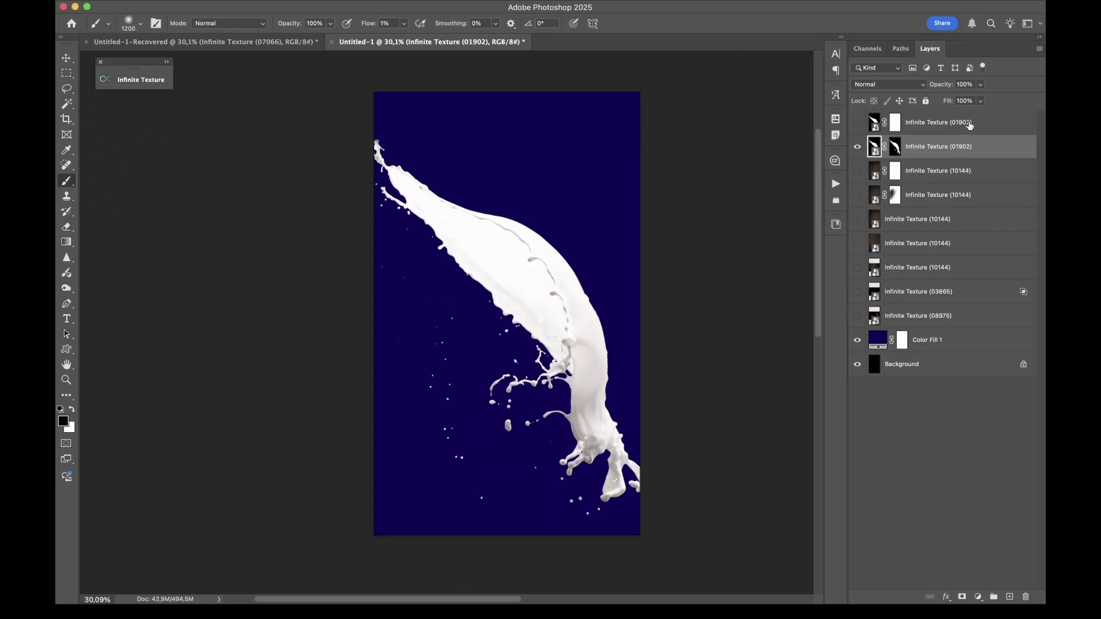
Step: Inspect the new splash-shaped mask on its own, then hide the second milk-splash layer
left_click(894, 147, "alt")
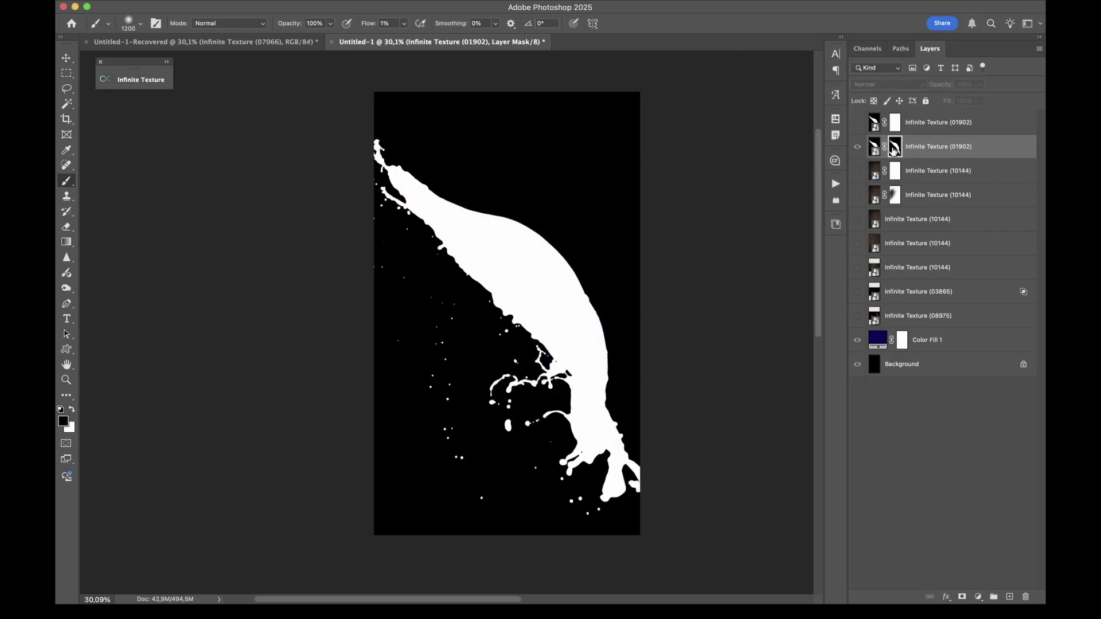
left_click(894, 147, "alt")
left_click(894, 148, "alt")
left_click(894, 148, "alt")
left_click(894, 147, "alt")
left_click(894, 147, "alt")
left_click(858, 147)
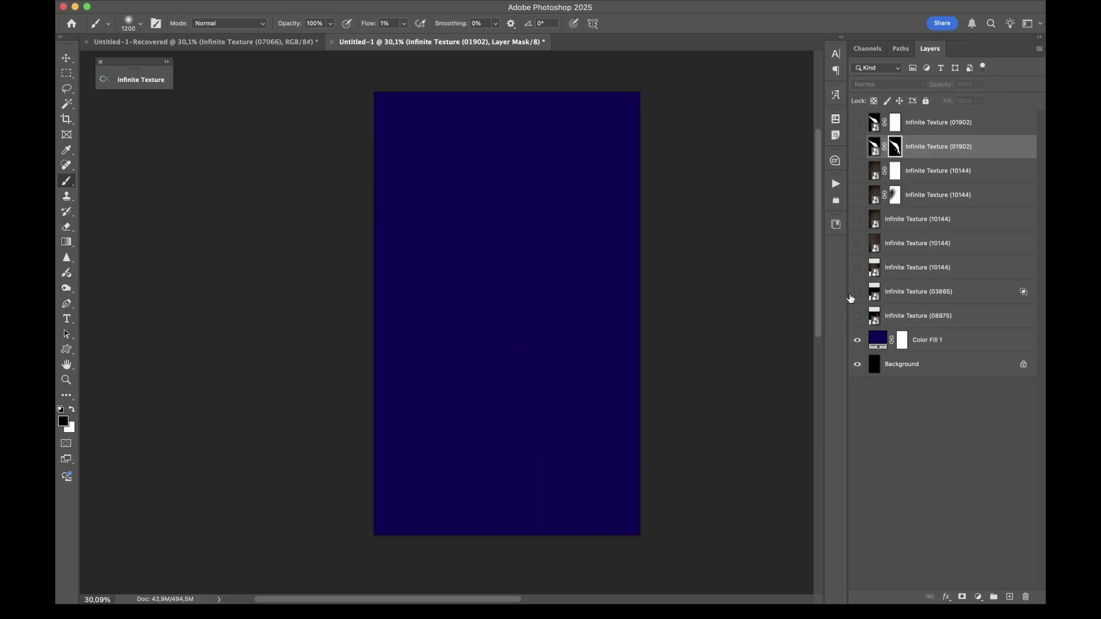
Step: Add a reddish handpainted backdrop, Infinite Texture (17762), as a new layer
left_click(138, 79)
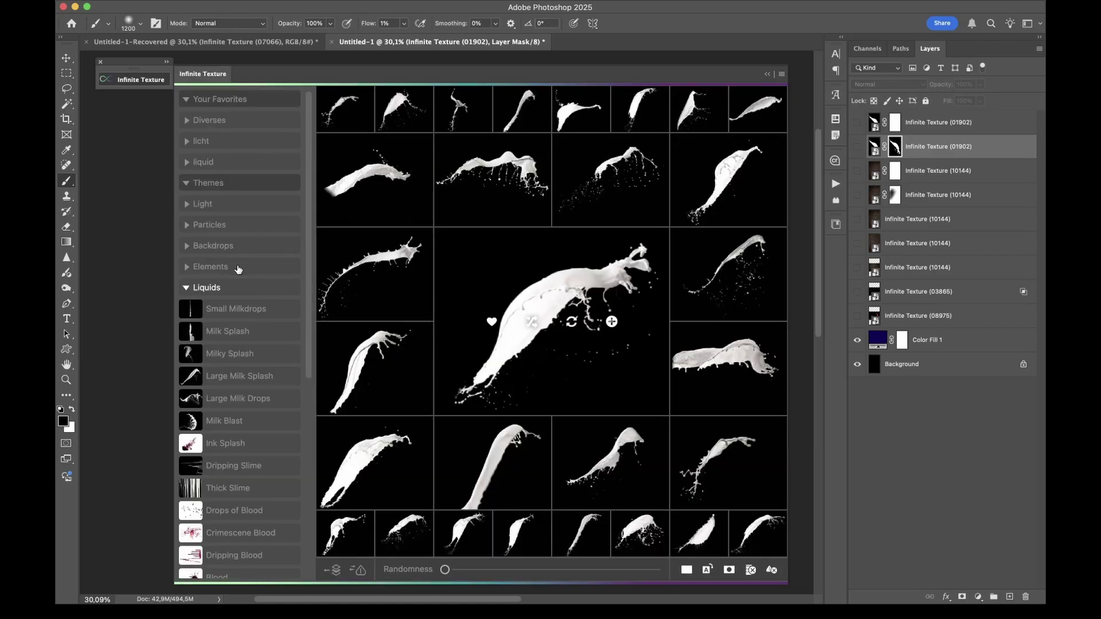
left_click(203, 247)
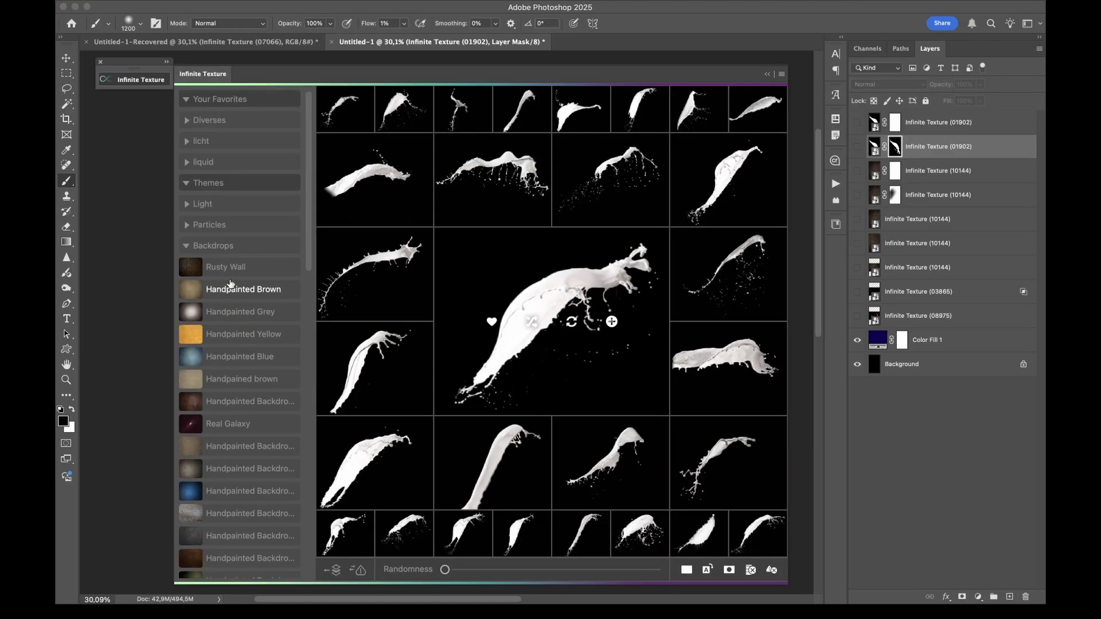
left_click(234, 403)
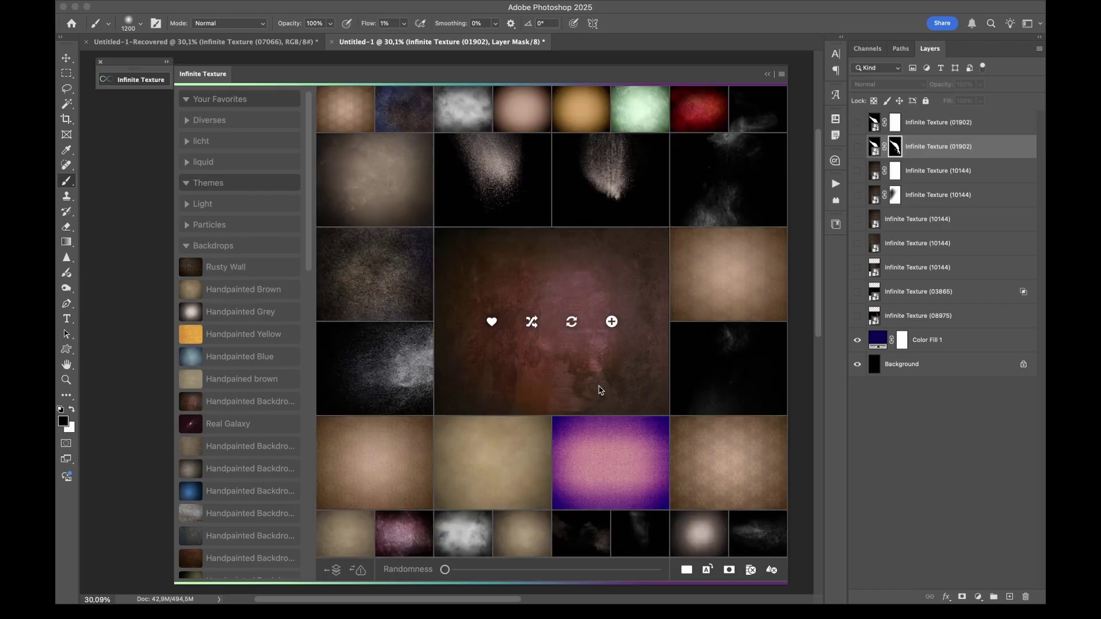
left_click(612, 323)
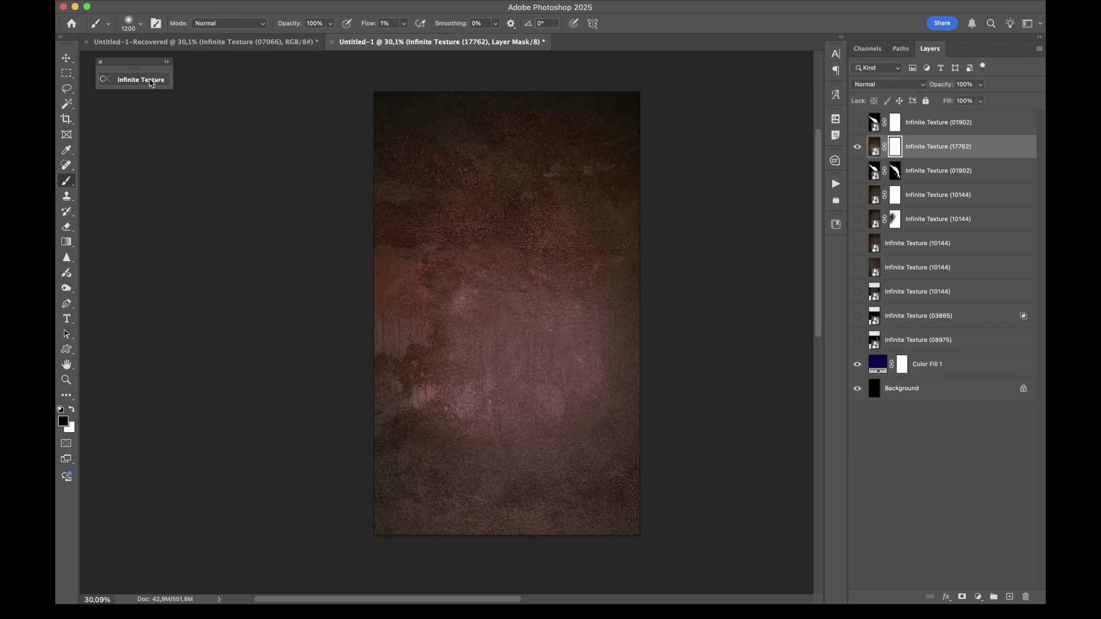
left_click(152, 80)
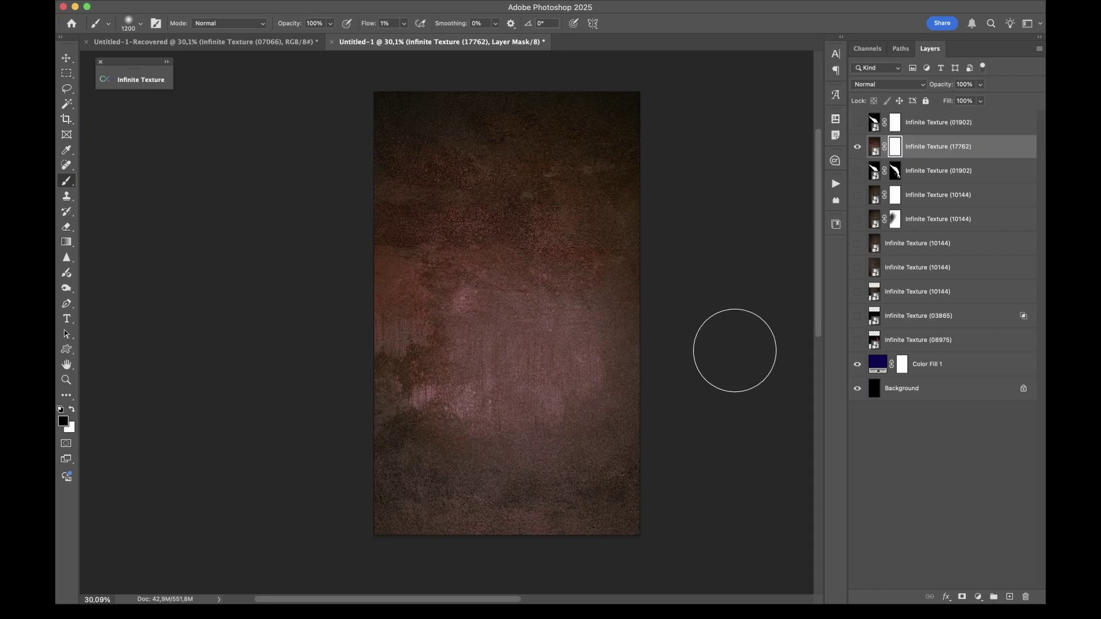
Step: Remove the backdrop's mask and set its Current Layer Blend If black slider to 52 to reveal navy
right_click(894, 146)
left_click(900, 169)
right_click(980, 149)
left_click(972, 154)
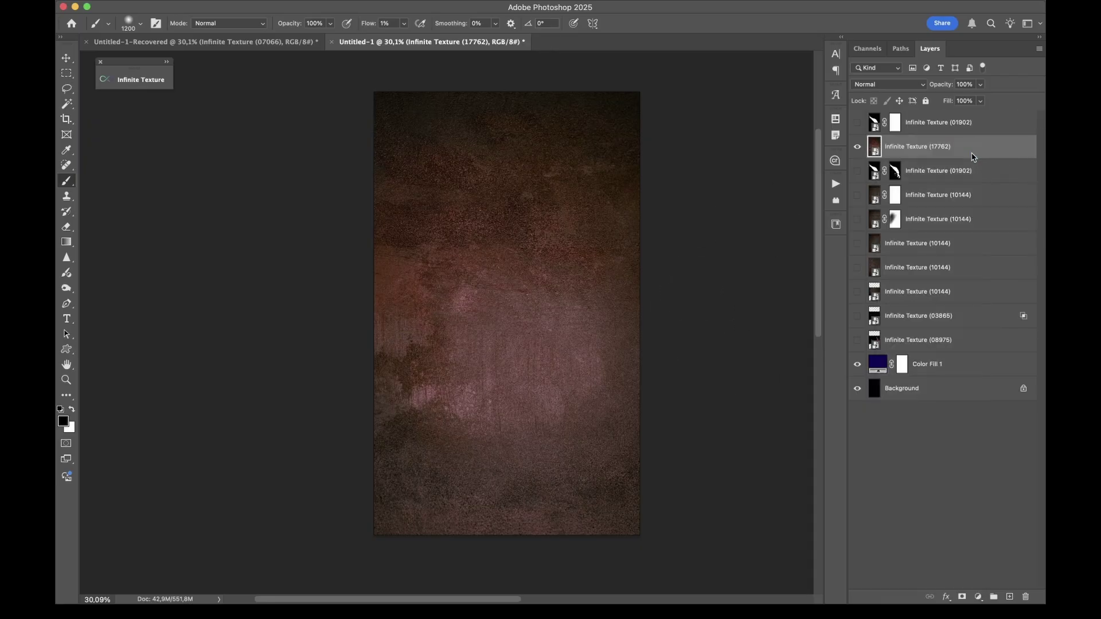
left_click_drag(571, 200, 766, 41)
left_click_drag(726, 264, 750, 263)
Step: Keep the Blend If settings and add the grainy texture as a mask on the 17762 backdrop layer
key("alt")
left_click(949, 60)
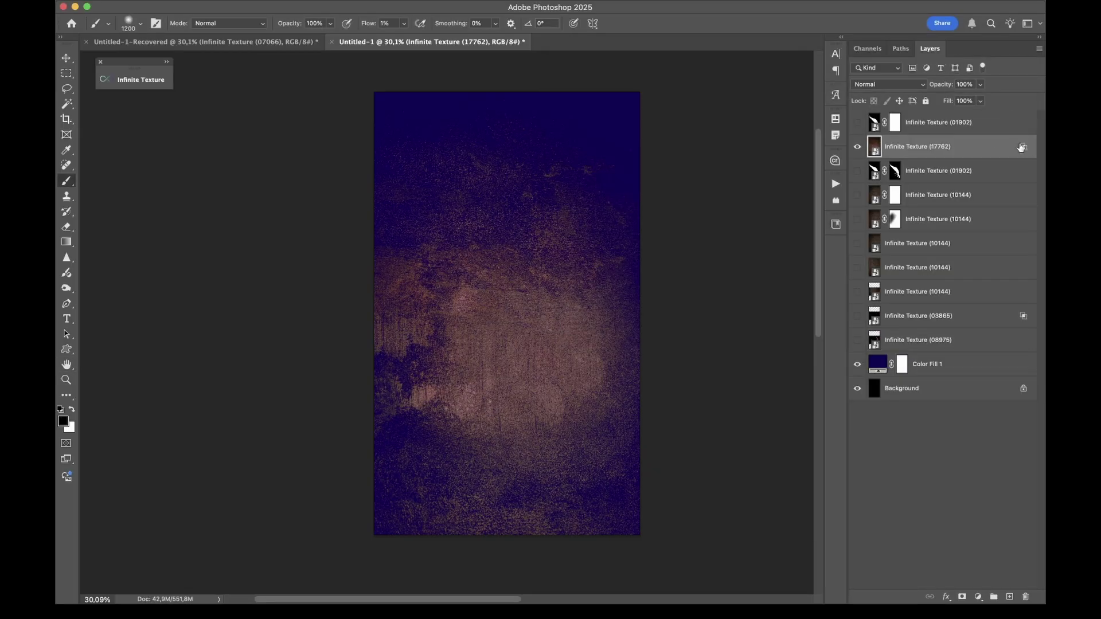
left_click(860, 148)
left_click(138, 79)
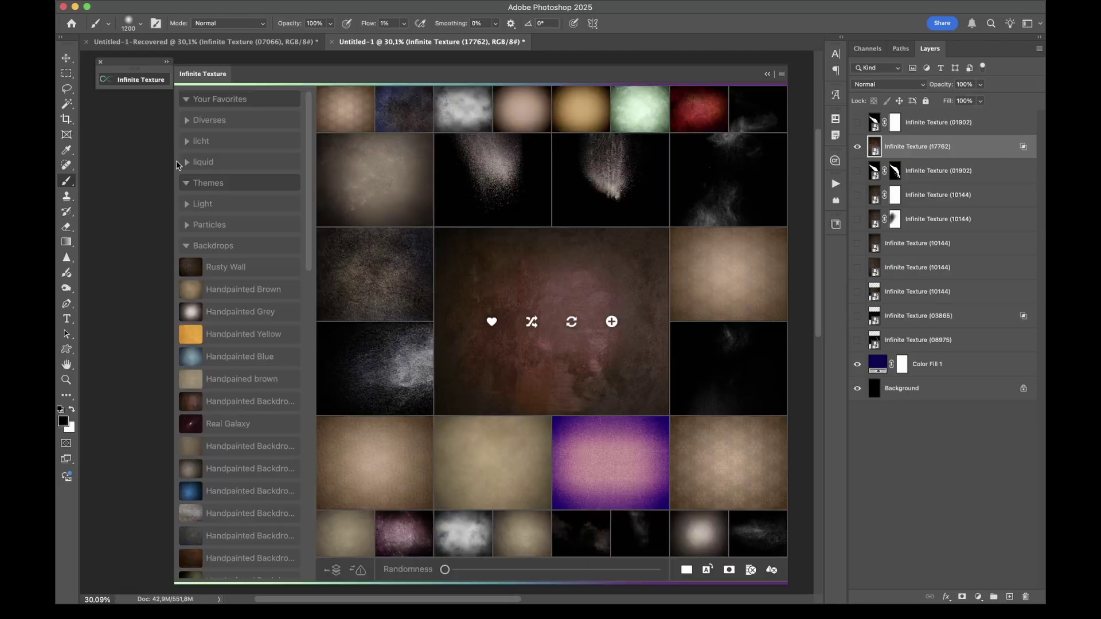
left_click(360, 569)
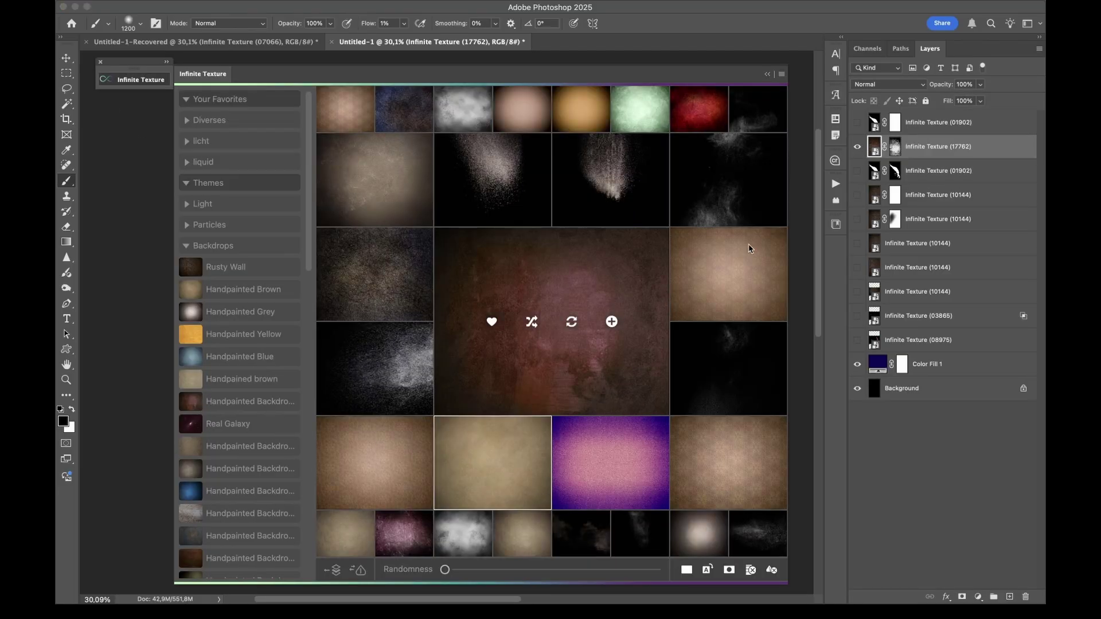
left_click(155, 81)
Step: View the 17762 mask alone, then add a pale green grunge texture as new layer 20057
left_click(895, 147, "alt")
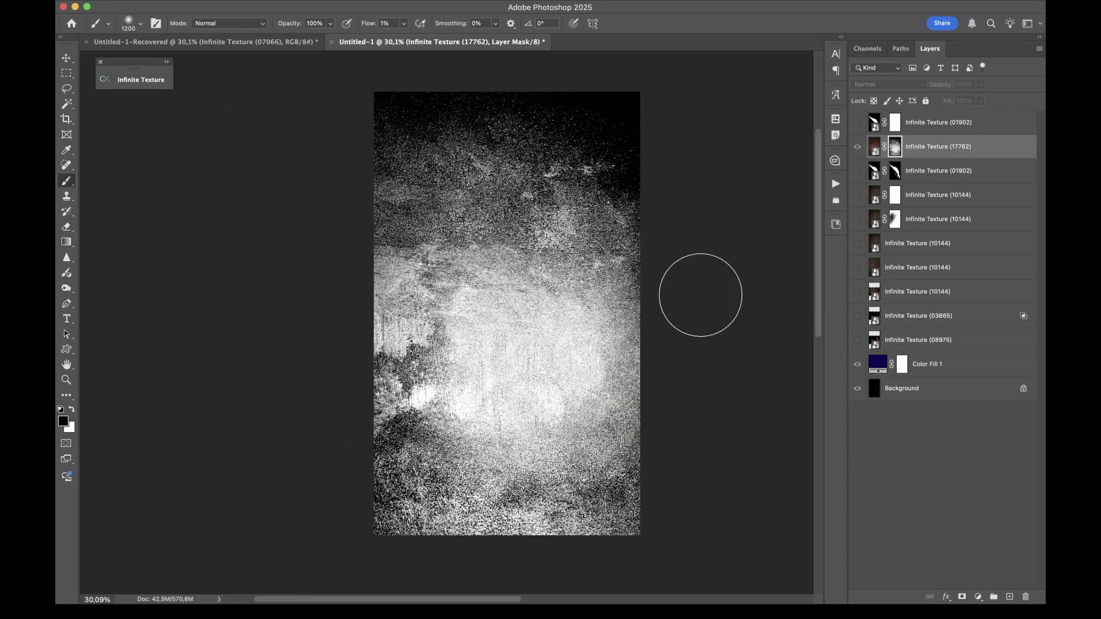
left_click(148, 81)
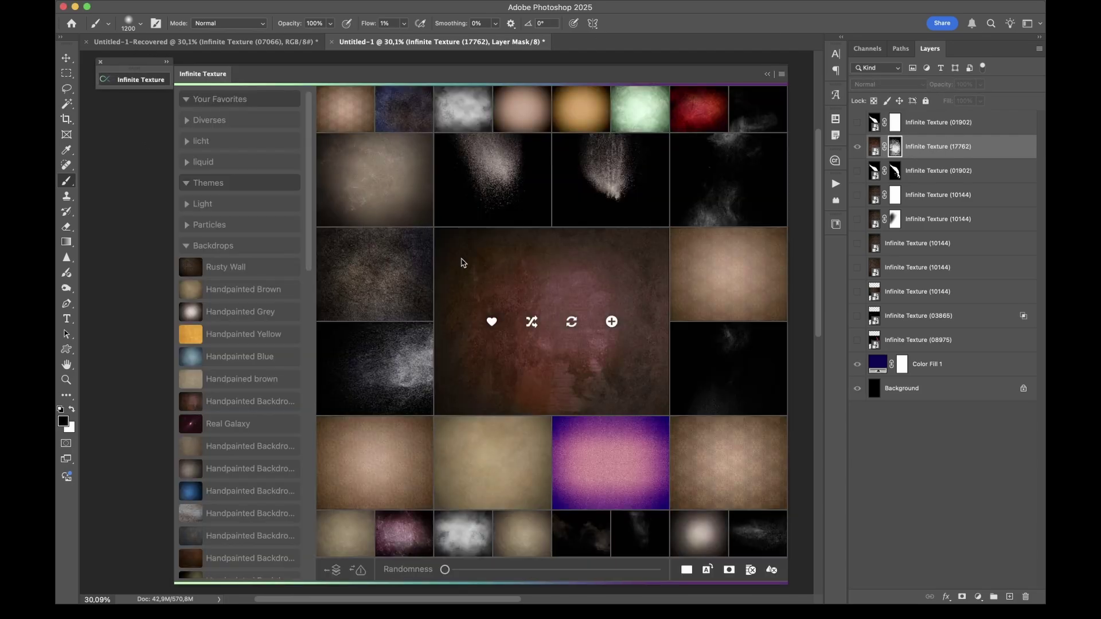
left_click(637, 106)
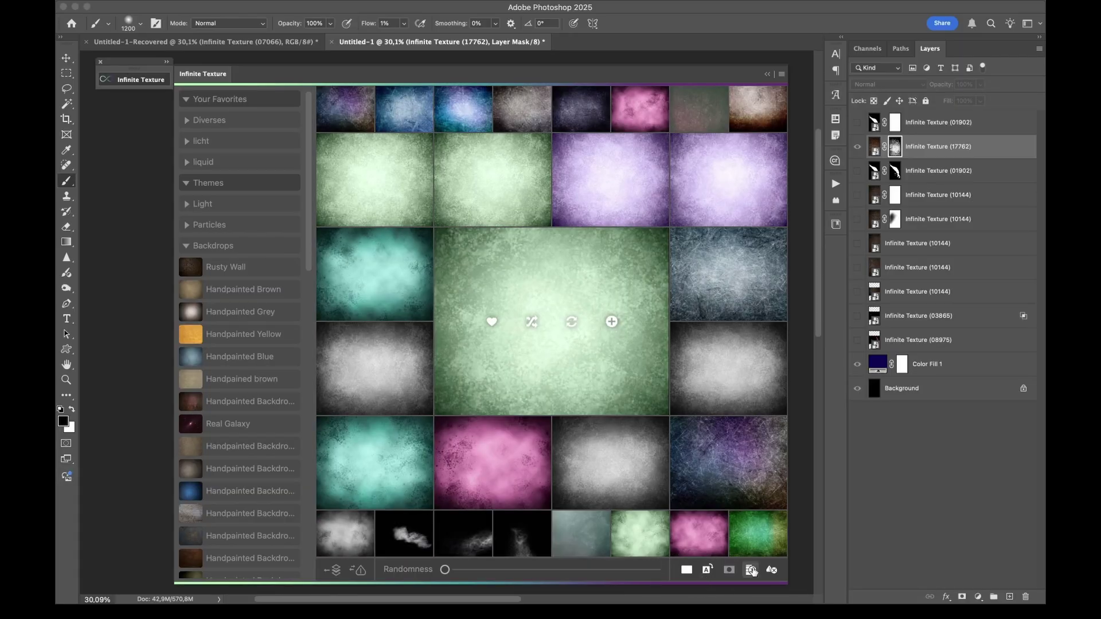
left_click(611, 322)
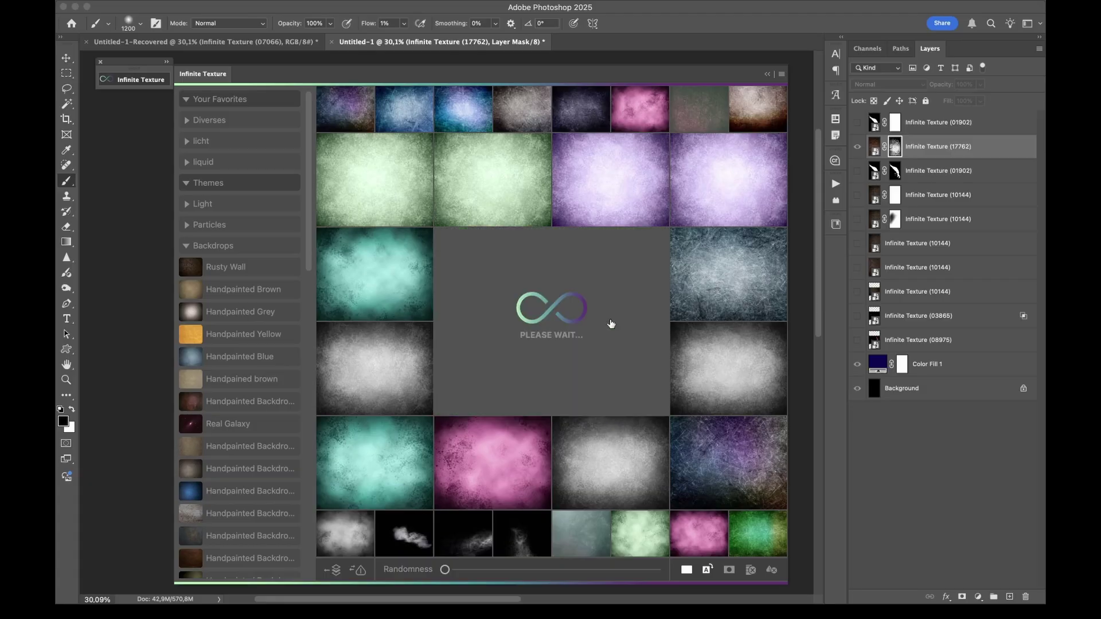
left_click(136, 82)
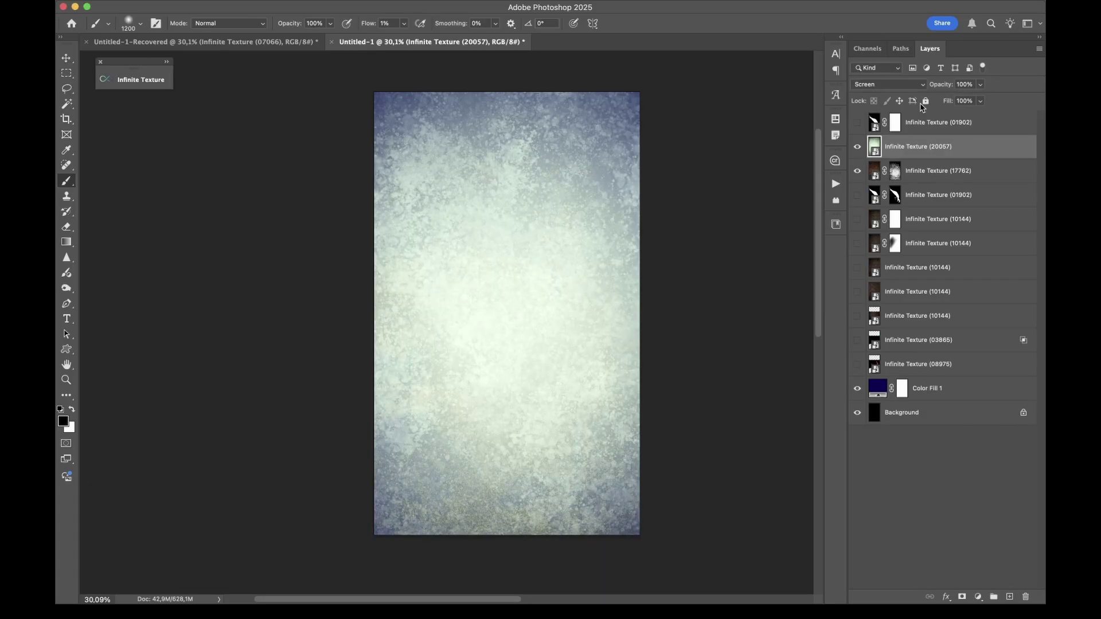
Step: Set layer 20057 to Normal blending and move the 17762 layer's mask onto it
left_click(912, 85)
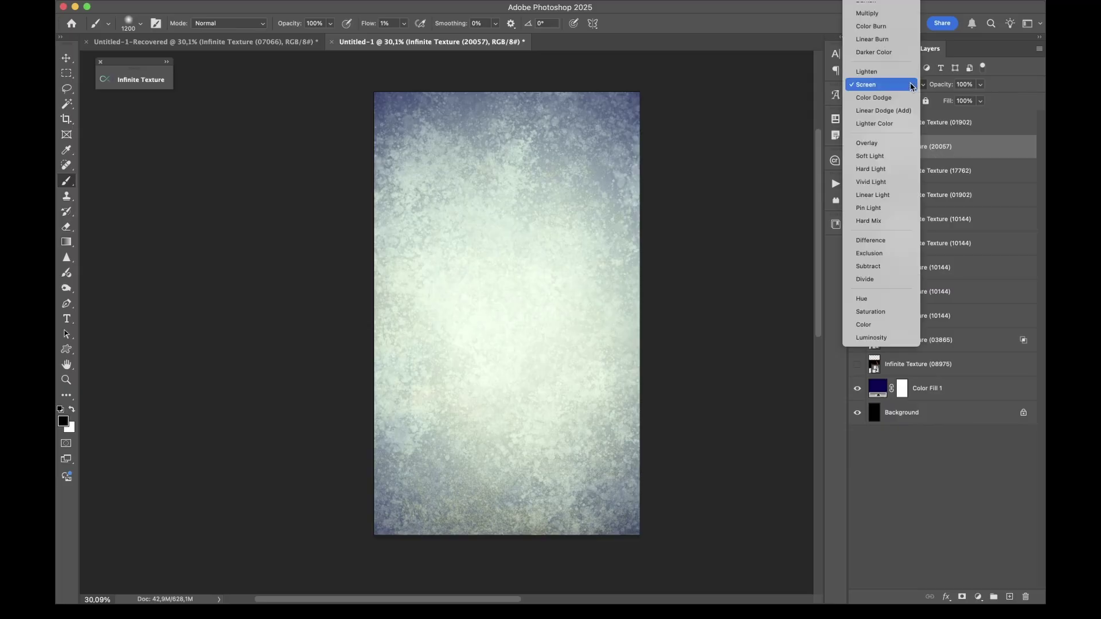
left_click(882, 11)
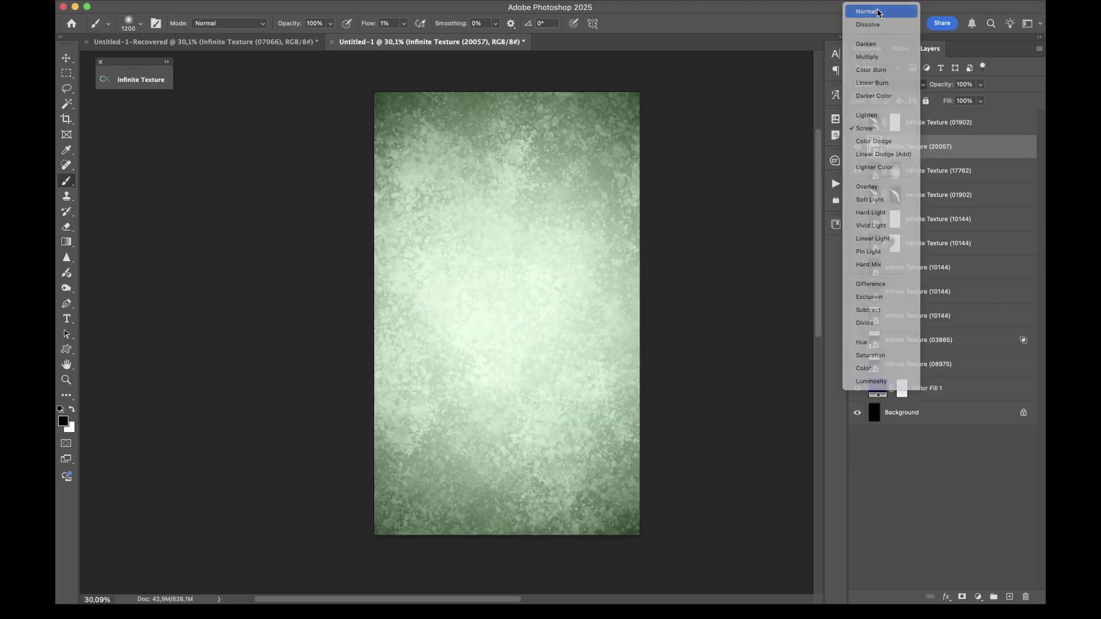
left_click(895, 171)
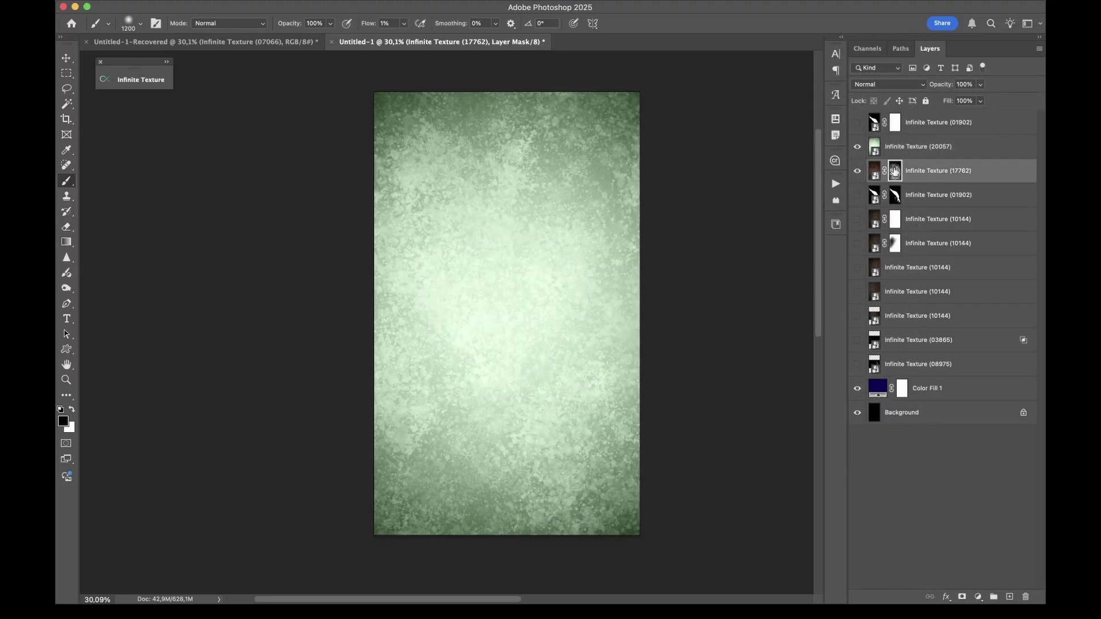
left_click_drag(895, 175, 898, 148)
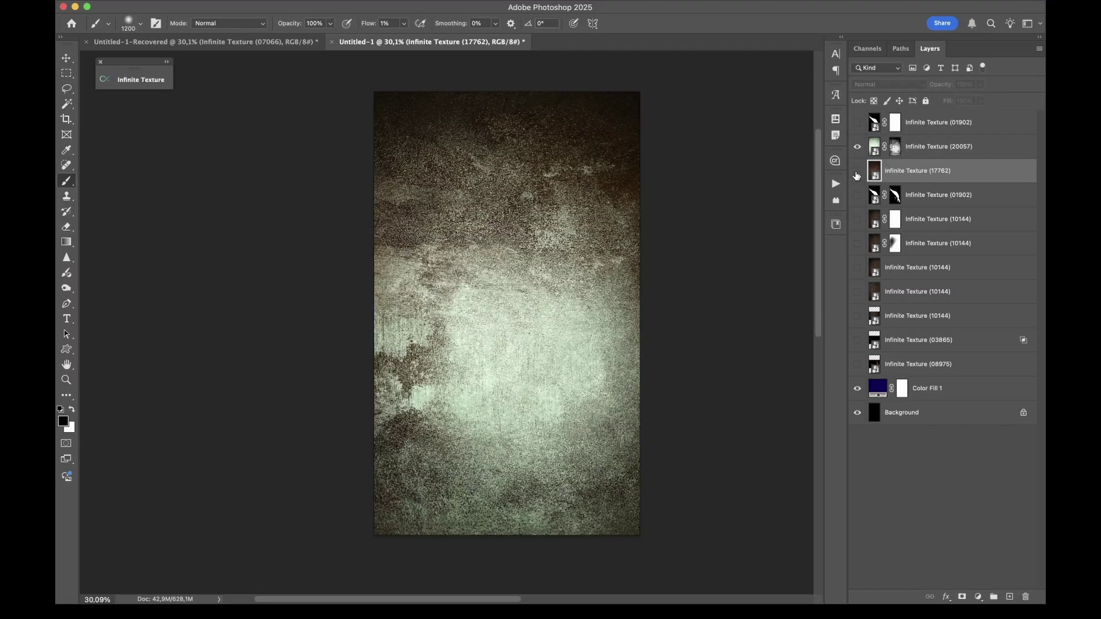
Step: Hide the 17762 and navy Color Fill 1 layers and dismiss the hidden-layer warning
left_click(857, 171)
left_click(857, 147)
left_click(858, 147)
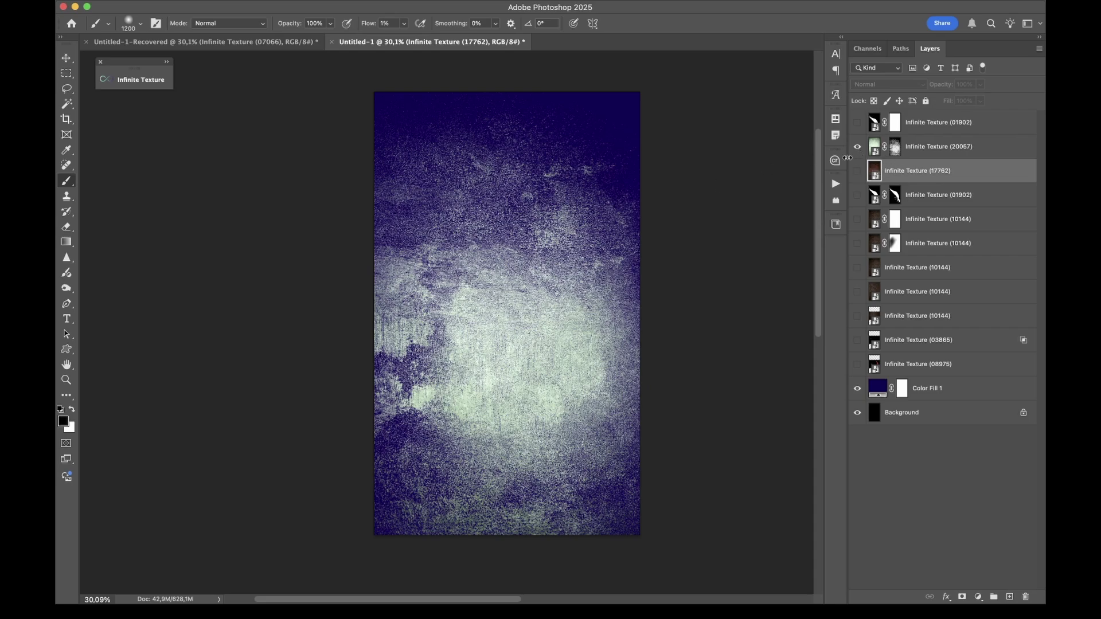
left_click(857, 388)
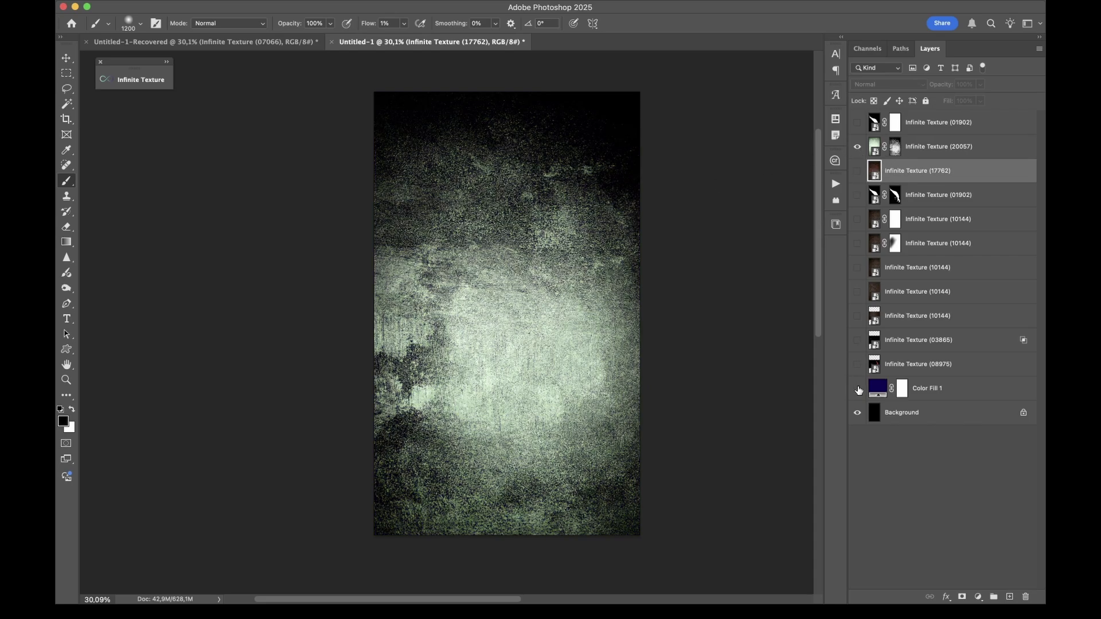
left_click(502, 266)
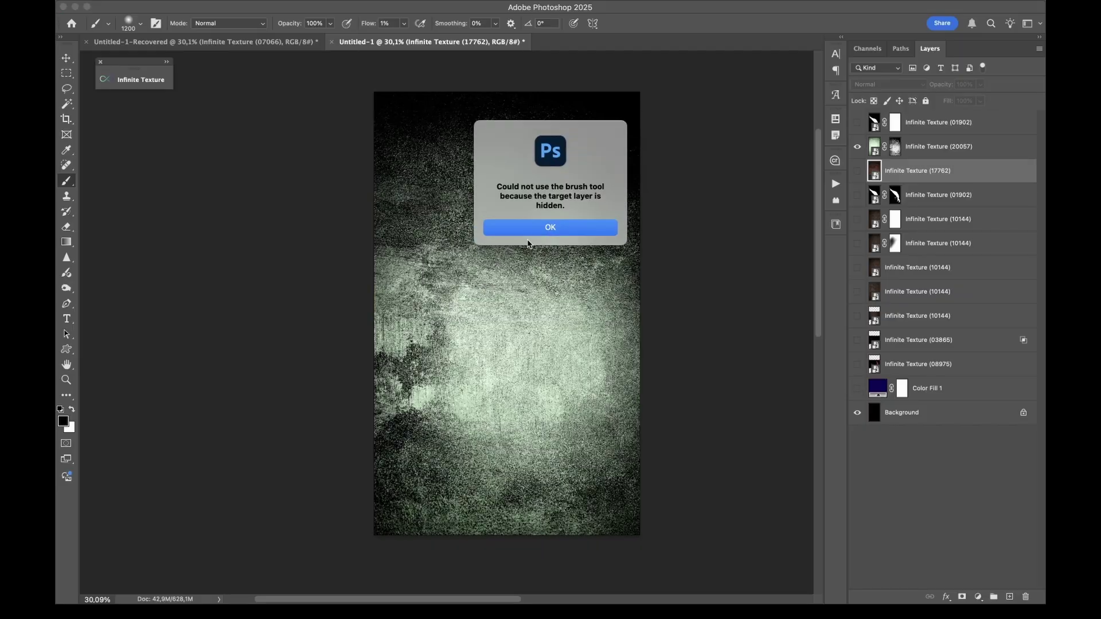
left_click(545, 227)
key("z")
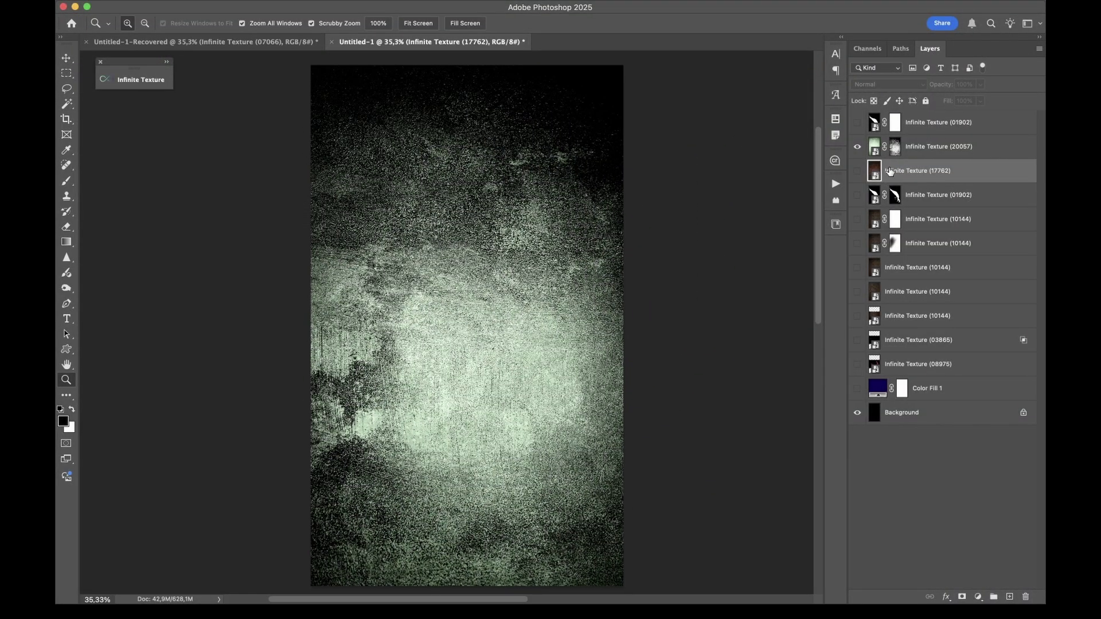
Step: Reopen the Infinite Texture browser centred on the pale green grunge backdrop
double_click(890, 171)
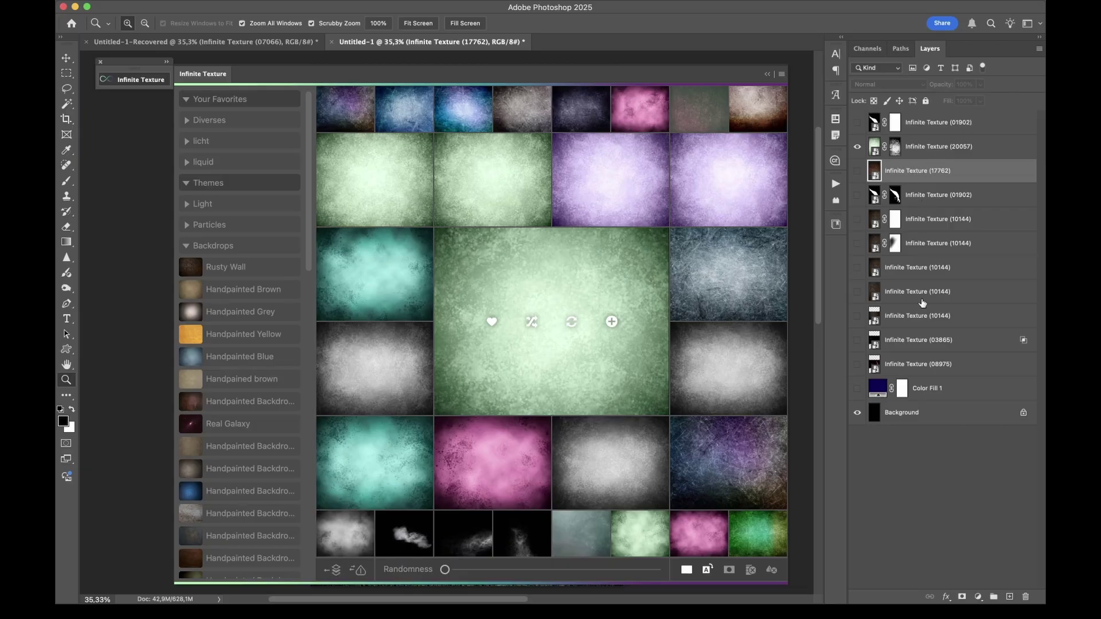
Step: Swap the 01902 milk splash for a similar splash texture (01899) and hide layer 20057
left_click(921, 271)
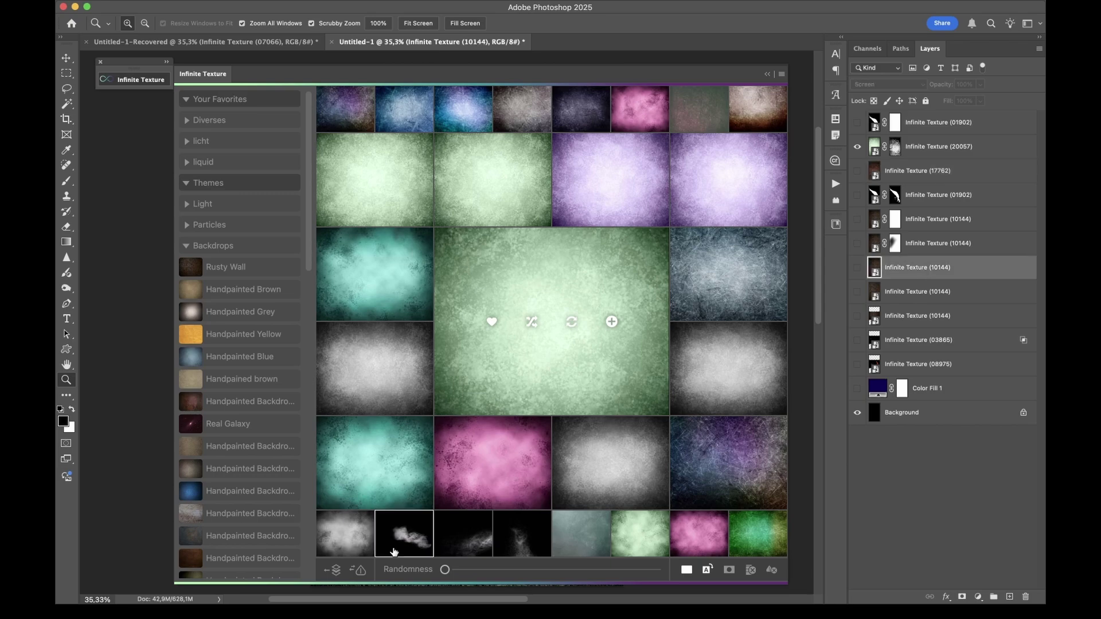
left_click(333, 570)
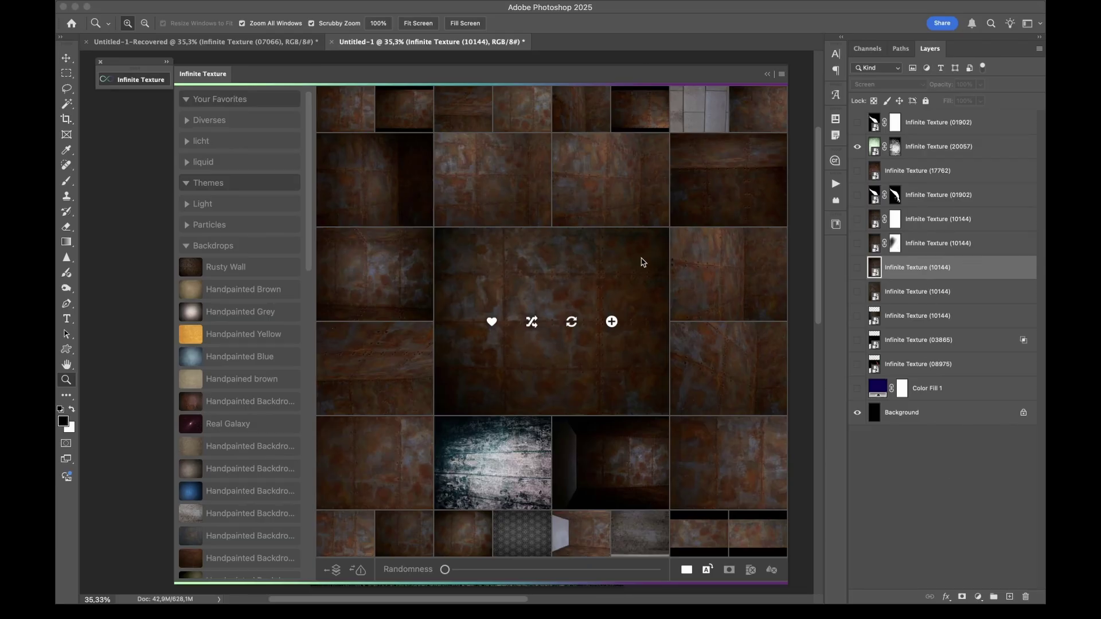
left_click(971, 197)
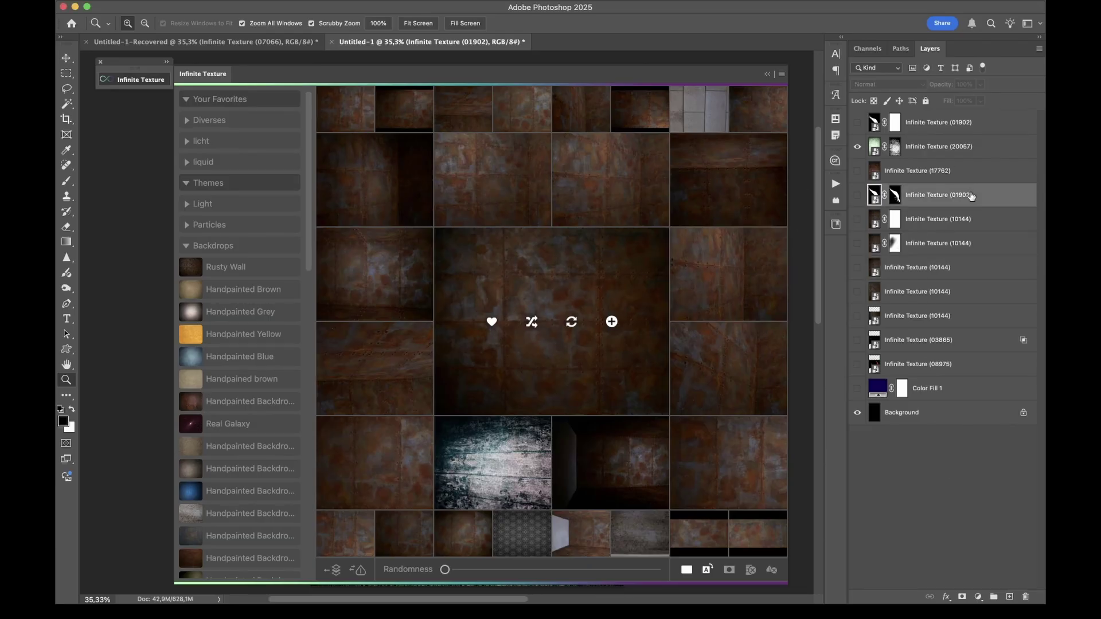
left_click(334, 571)
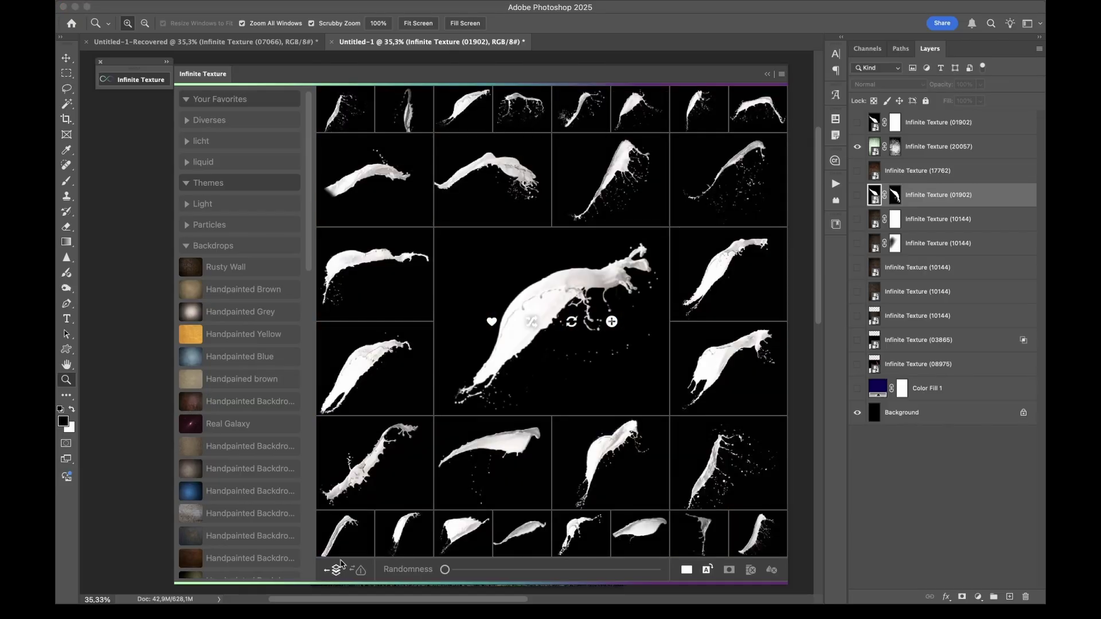
left_click(730, 370)
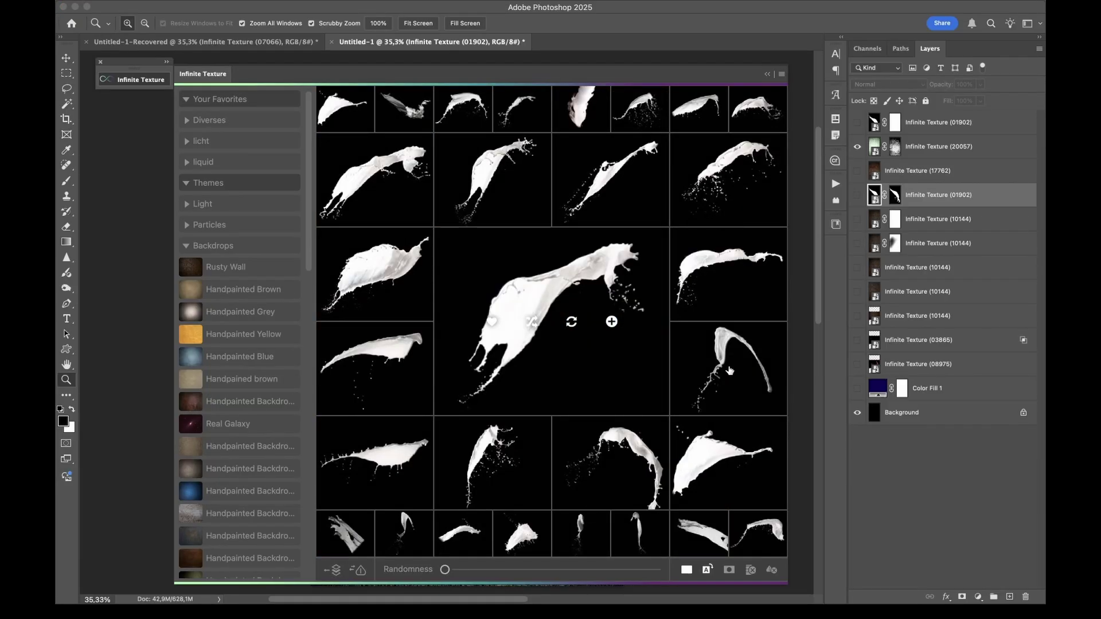
left_click(572, 323)
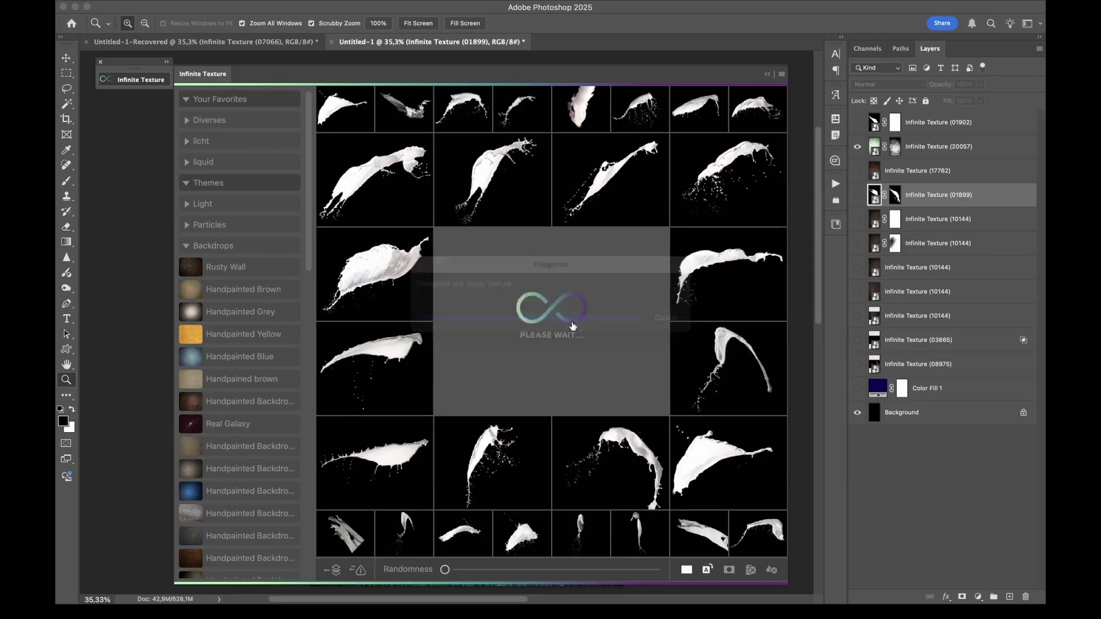
left_click(144, 79)
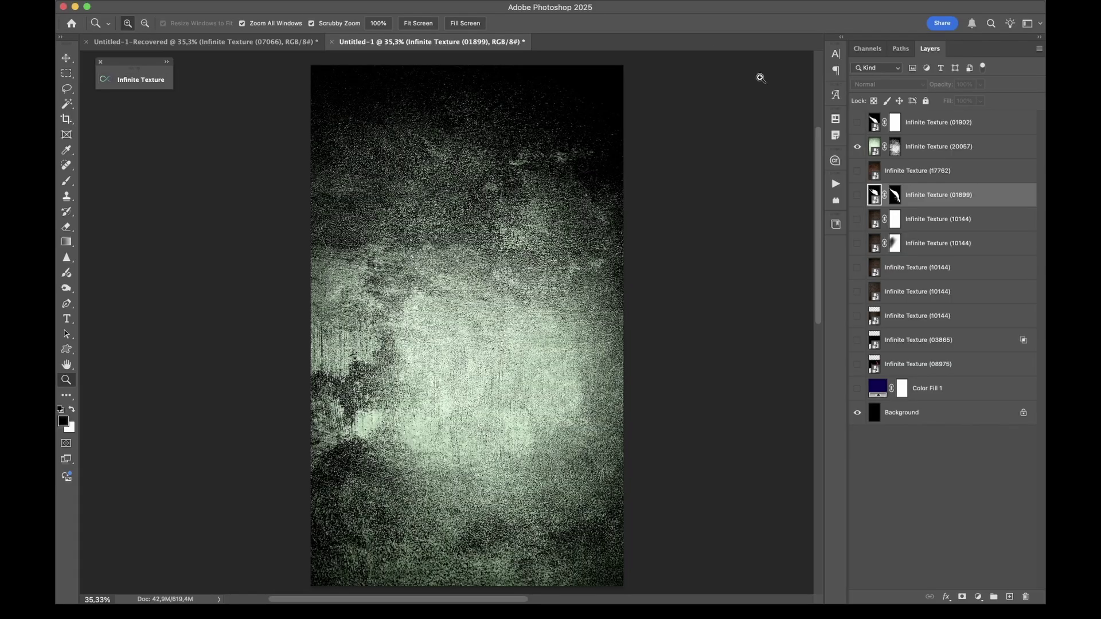
left_click(857, 148)
Step: Collapse the Backdrops and Liquids categories and raise Randomness to about three-quarters
left_click(141, 80)
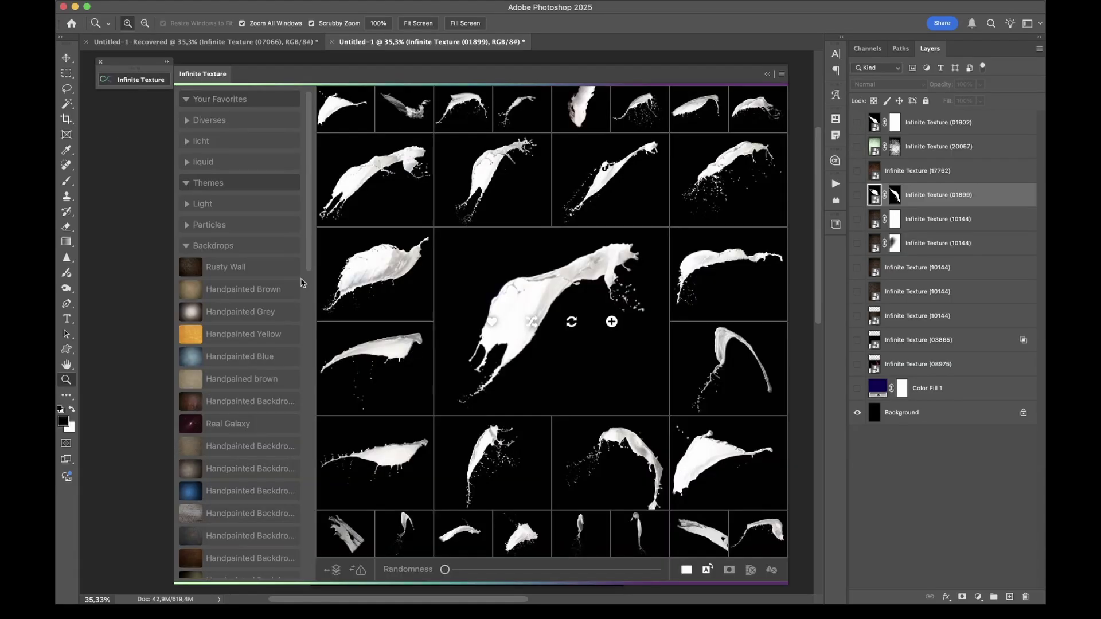
left_click(211, 246)
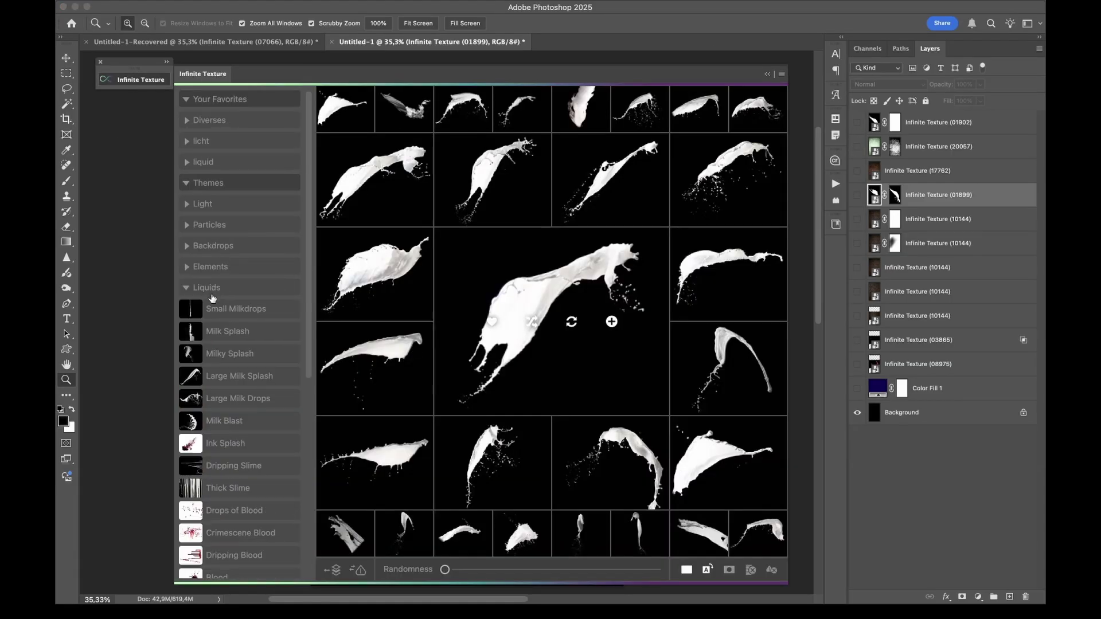
left_click(211, 290)
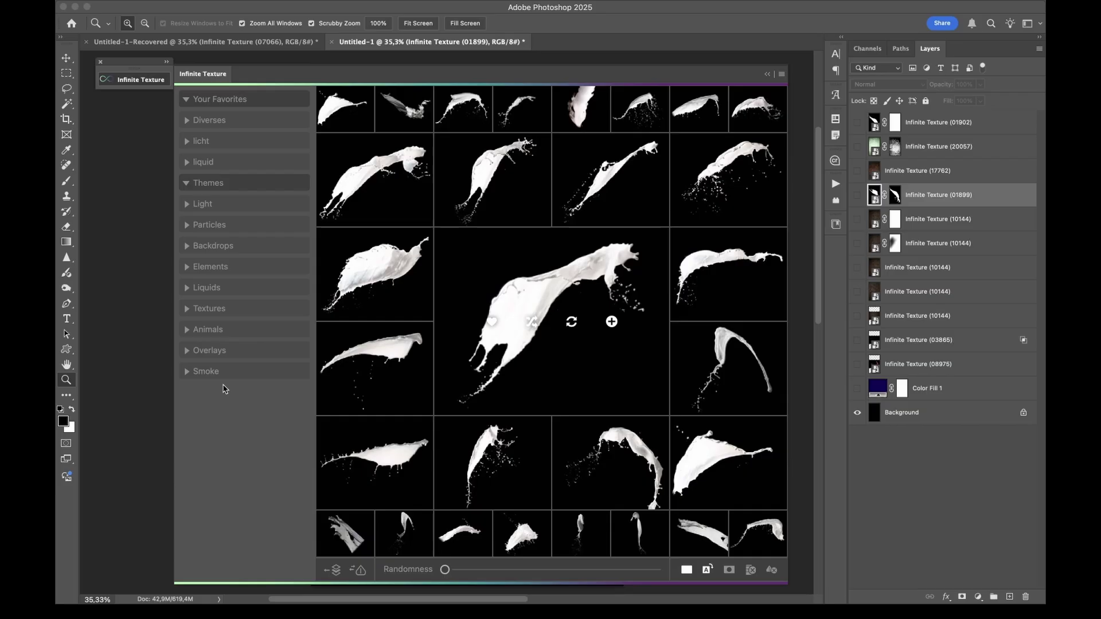
left_click_drag(569, 570, 630, 570)
Step: Max out Randomness, centre the orange lens flare, and reshuffle the surrounding textures several times
left_click(655, 571)
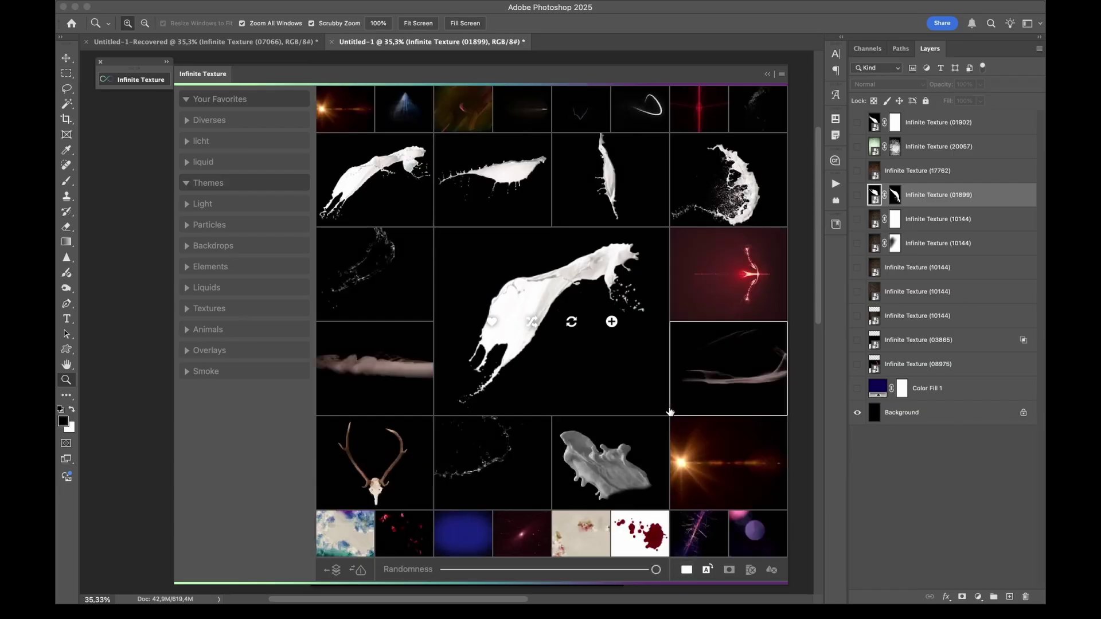
left_click(723, 448)
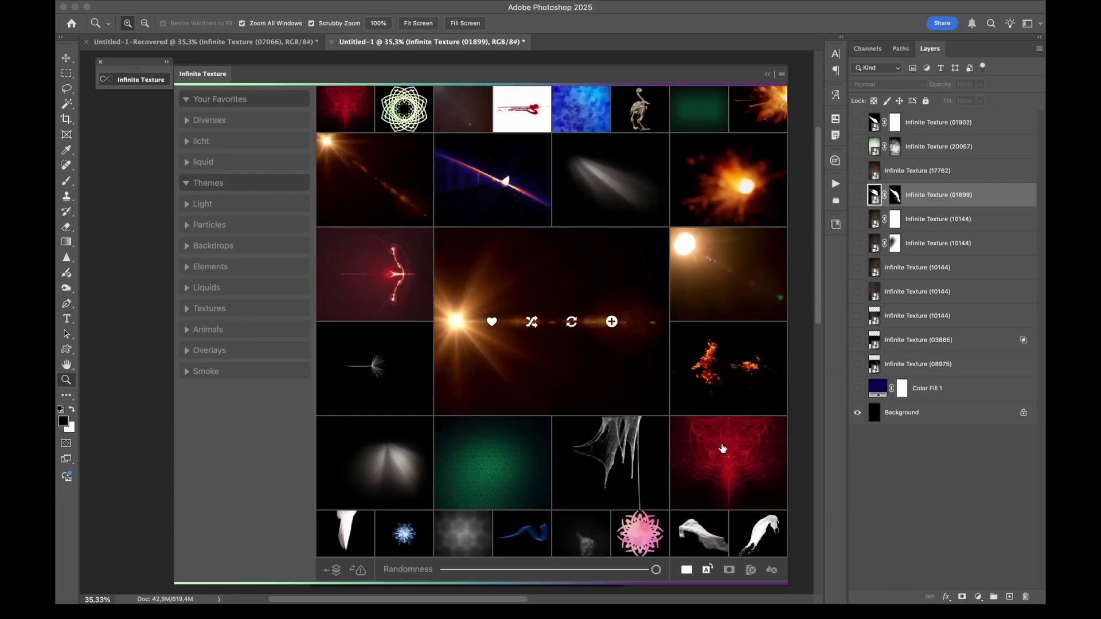
left_click(532, 323)
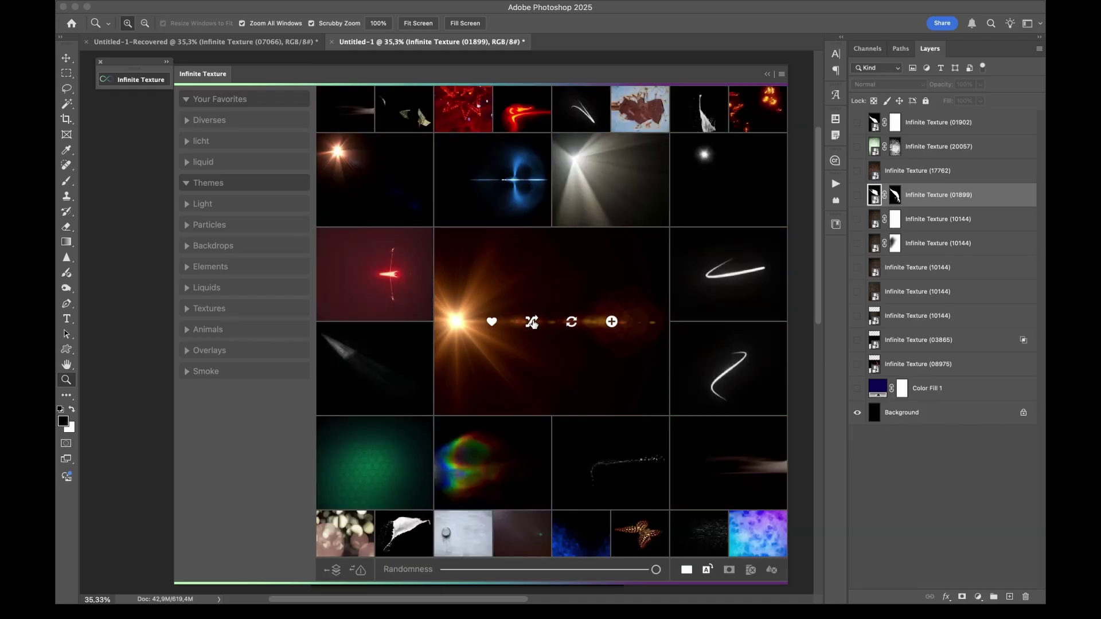
left_click(532, 323)
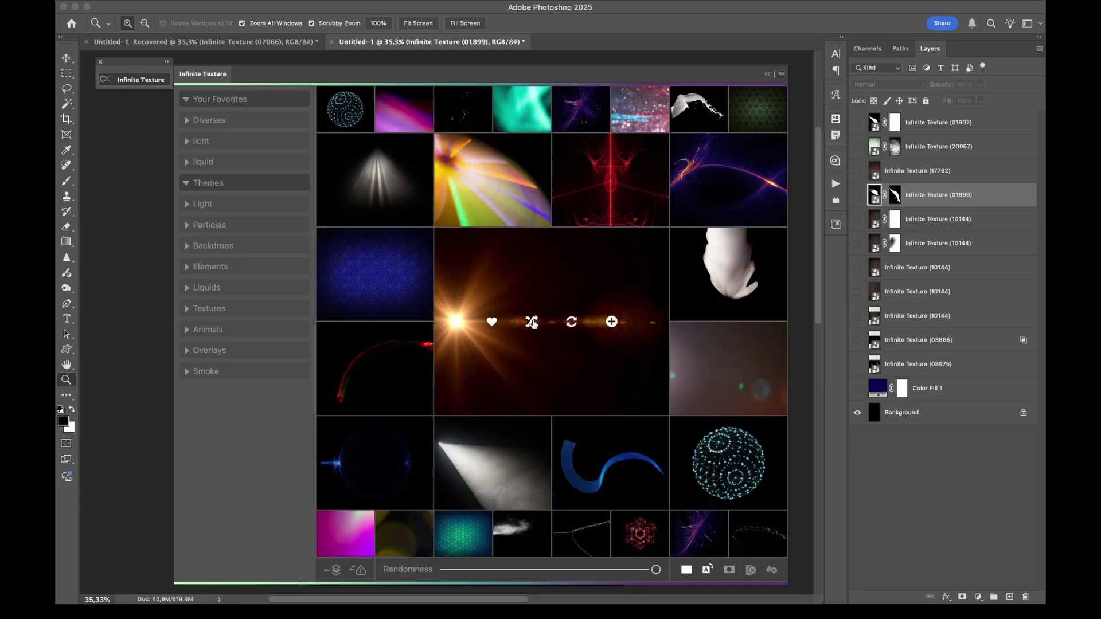
left_click(532, 323)
left_click(532, 322)
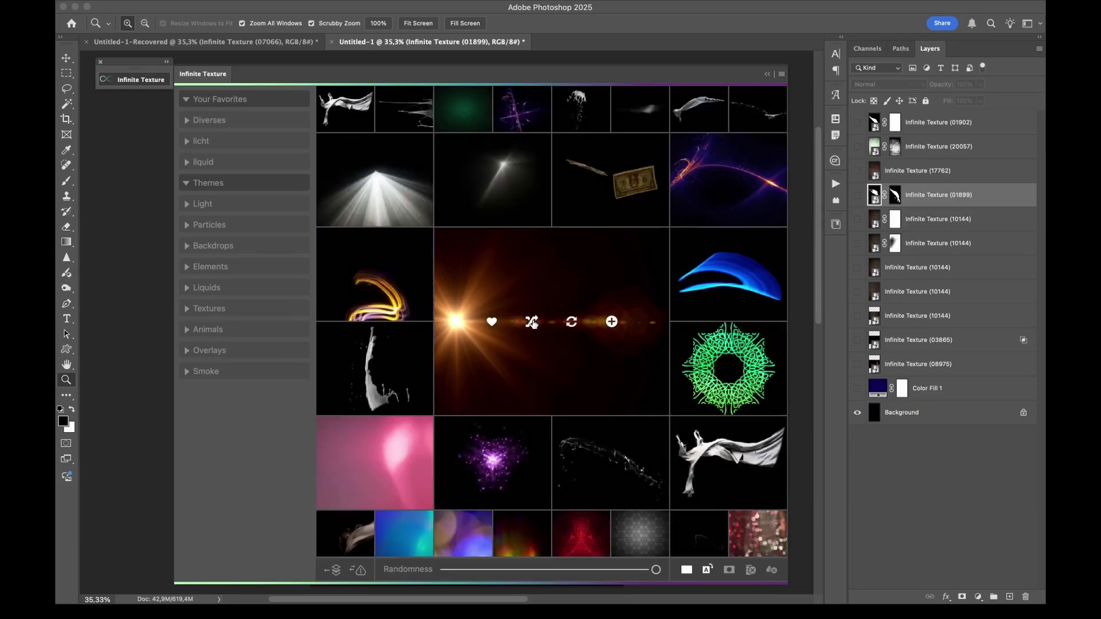
left_click(532, 322)
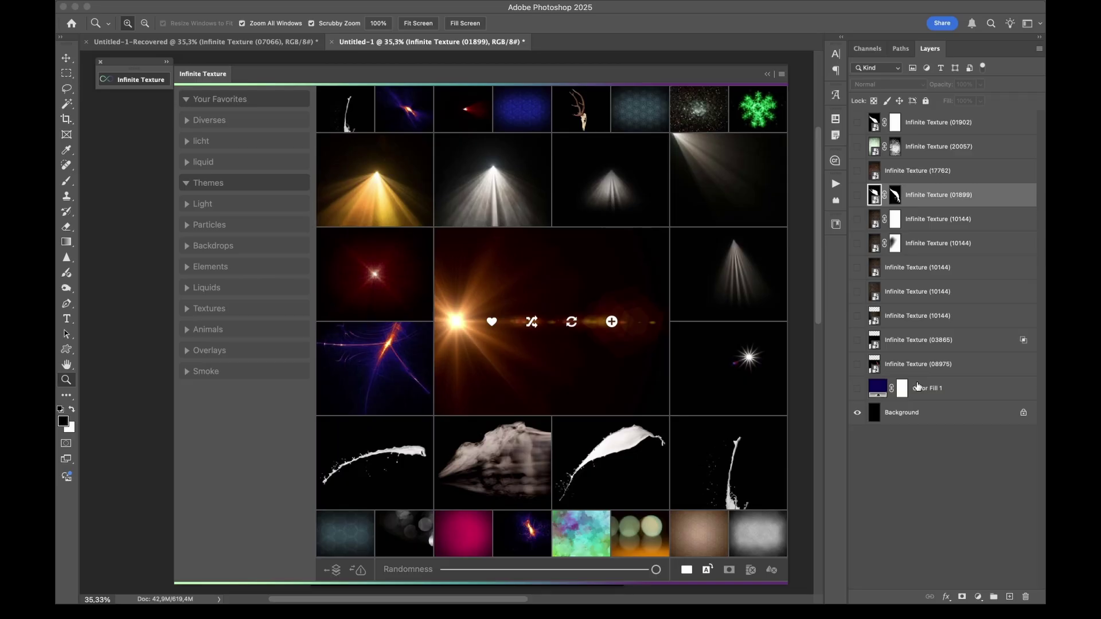
left_click(531, 323)
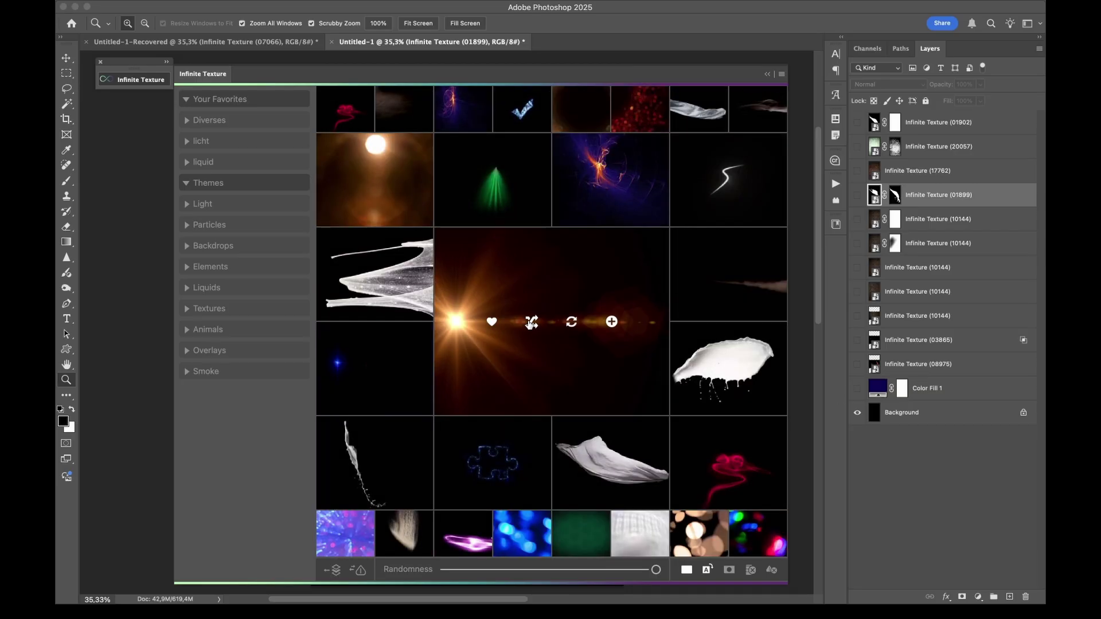
left_click(531, 323)
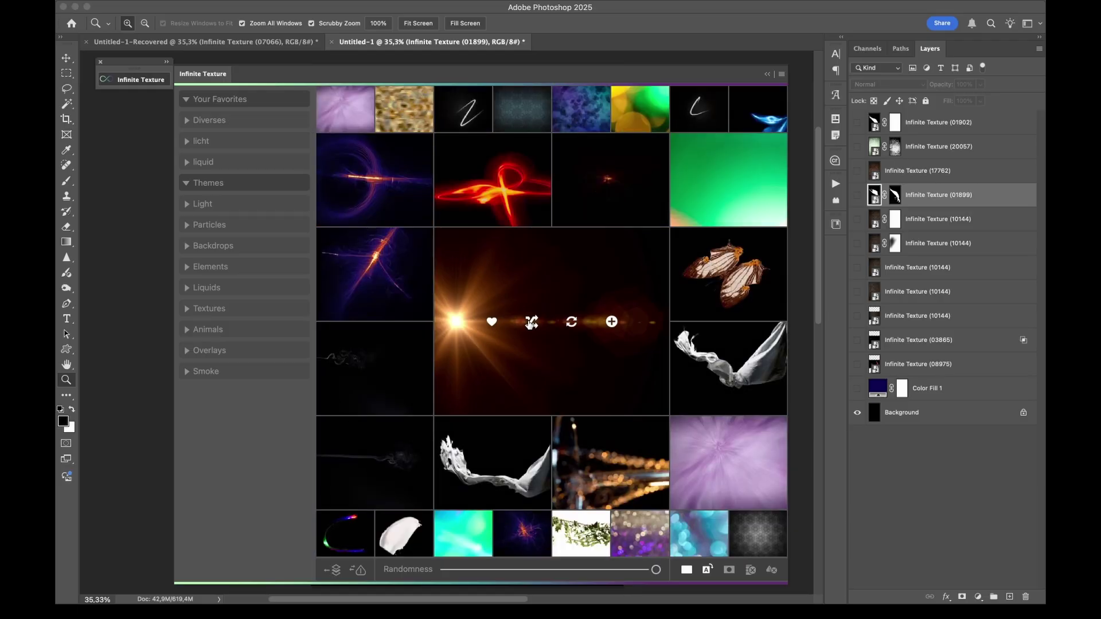